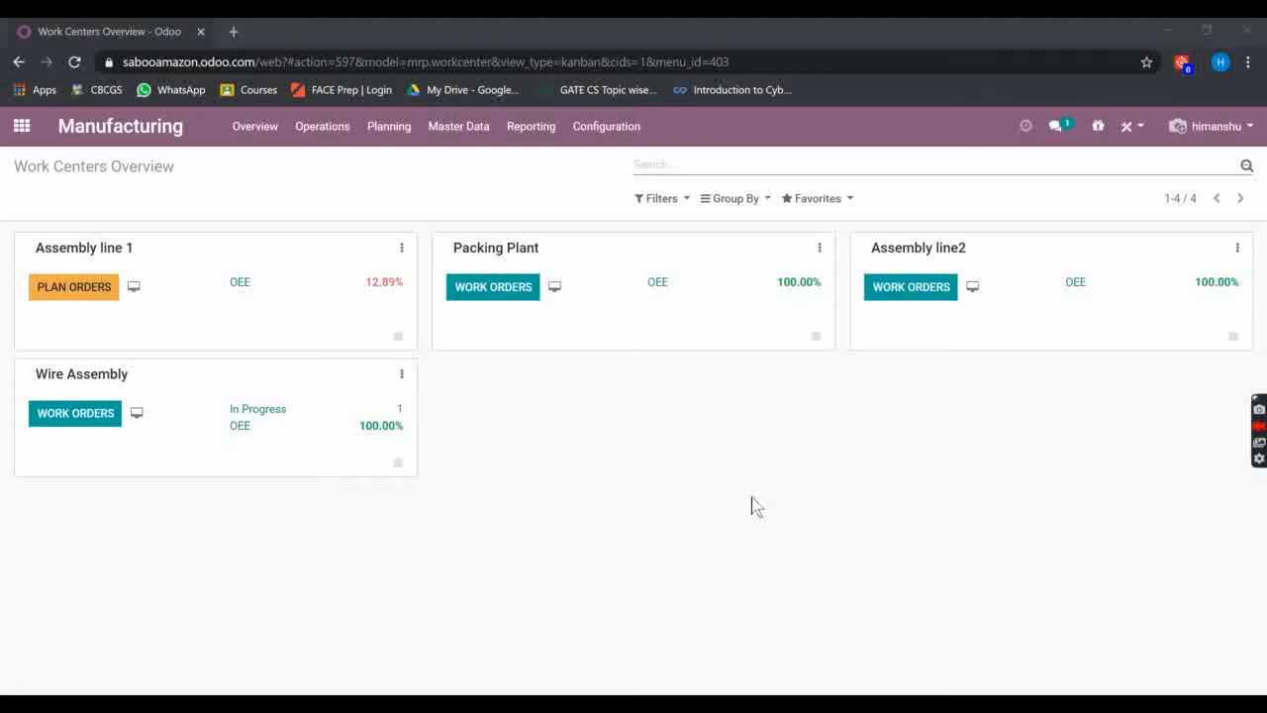
Review the Work Orders and Timer options in the Manufacturing settings and save the settings
{"action": "left_click", "coordinate": [614, 133]}
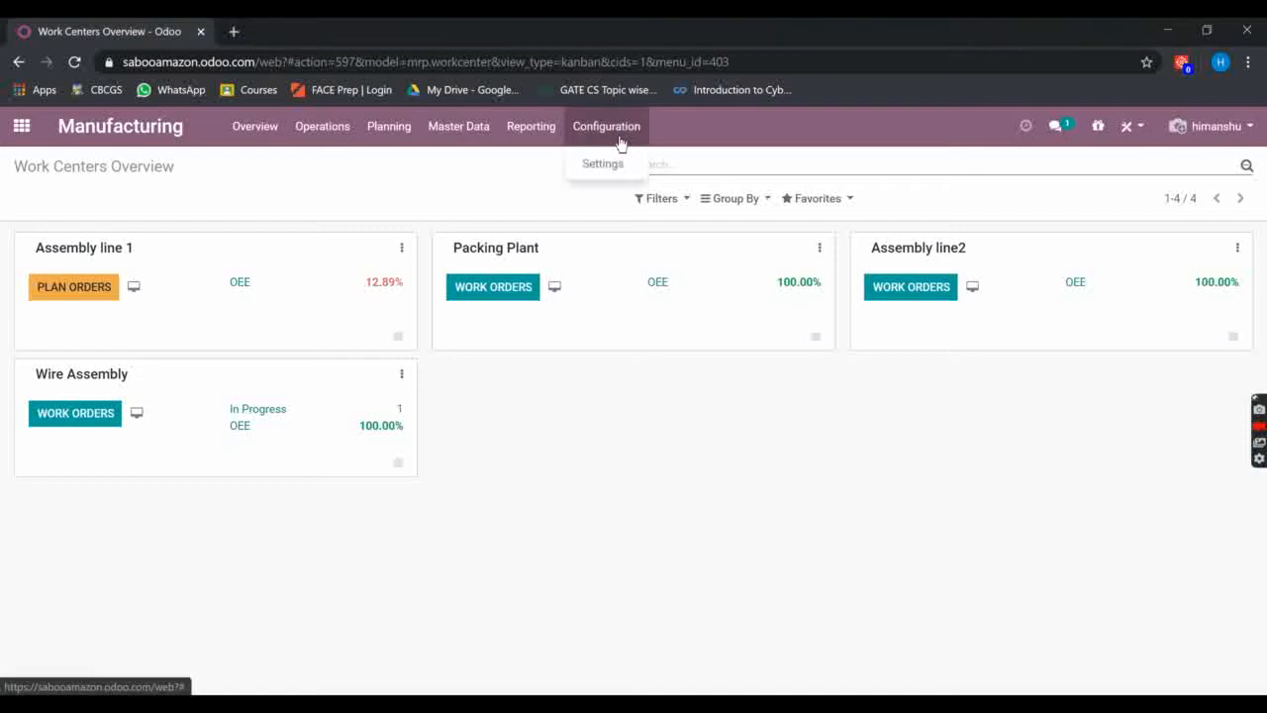
{"action": "left_click", "coordinate": [614, 167]}
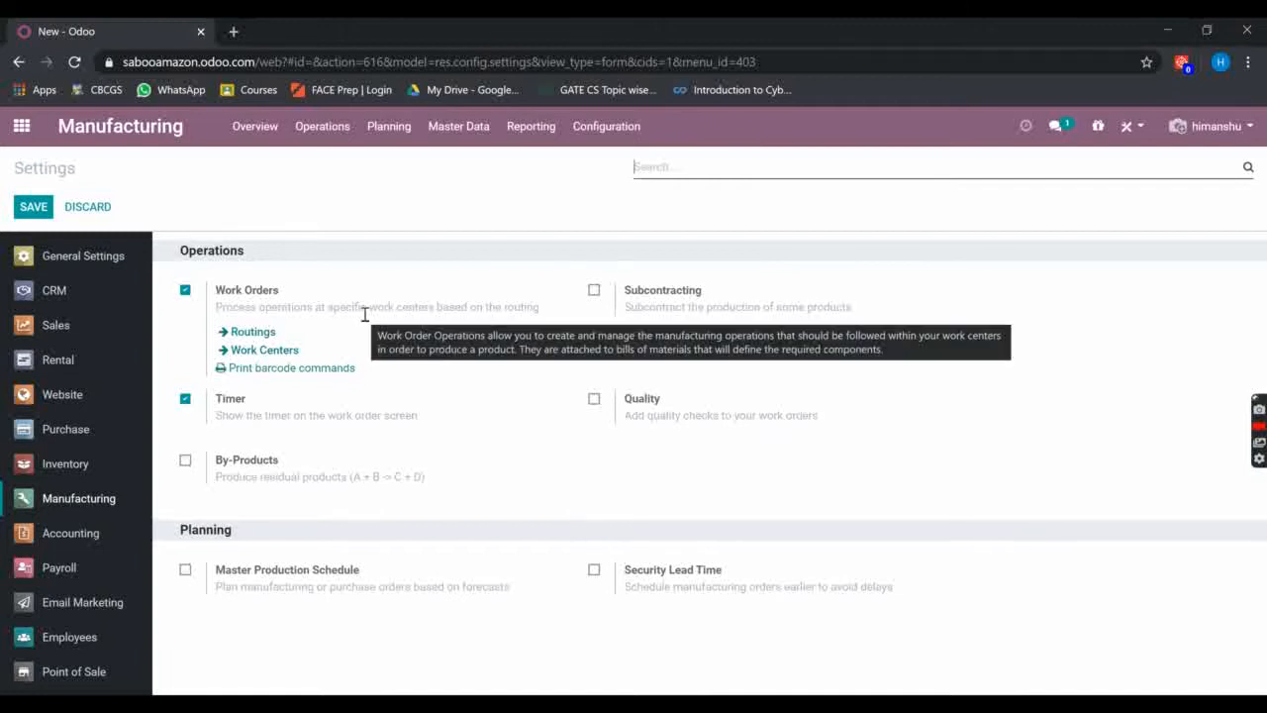
{"action": "mouse_move", "coordinate": [418, 372]}
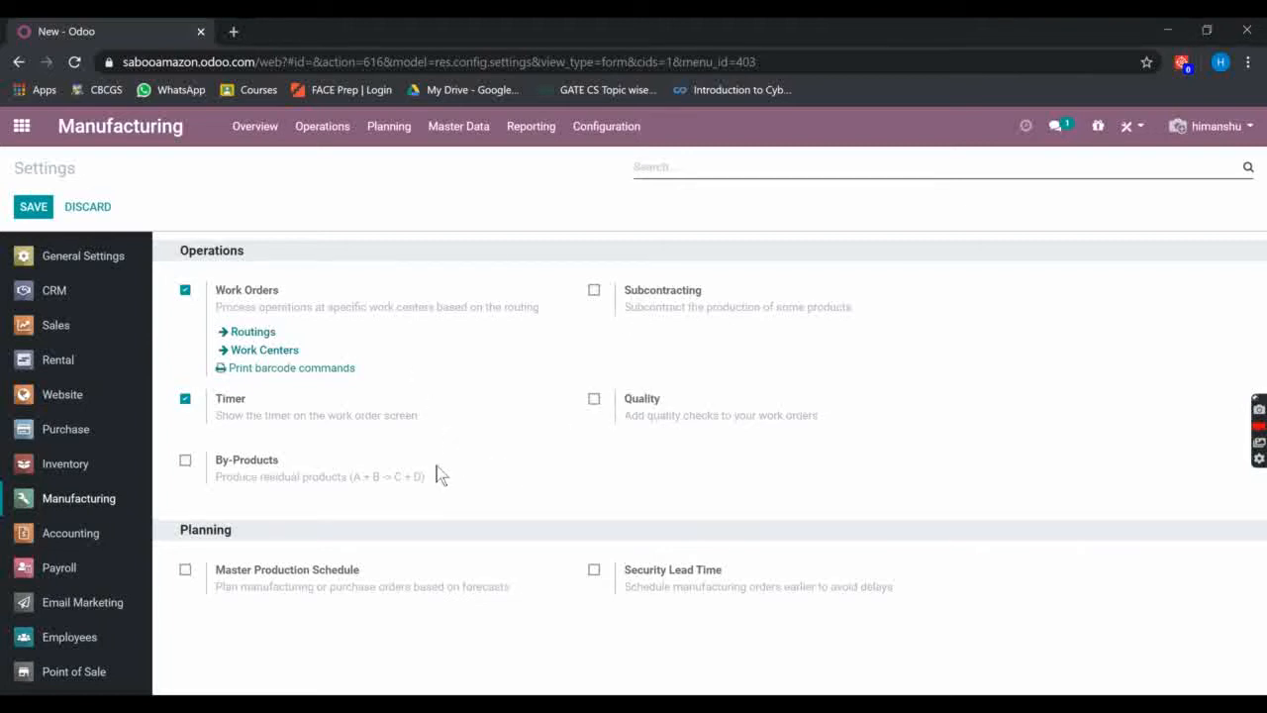
{"action": "mouse_move", "coordinate": [337, 307]}
{"action": "left_click", "coordinate": [48, 210]}
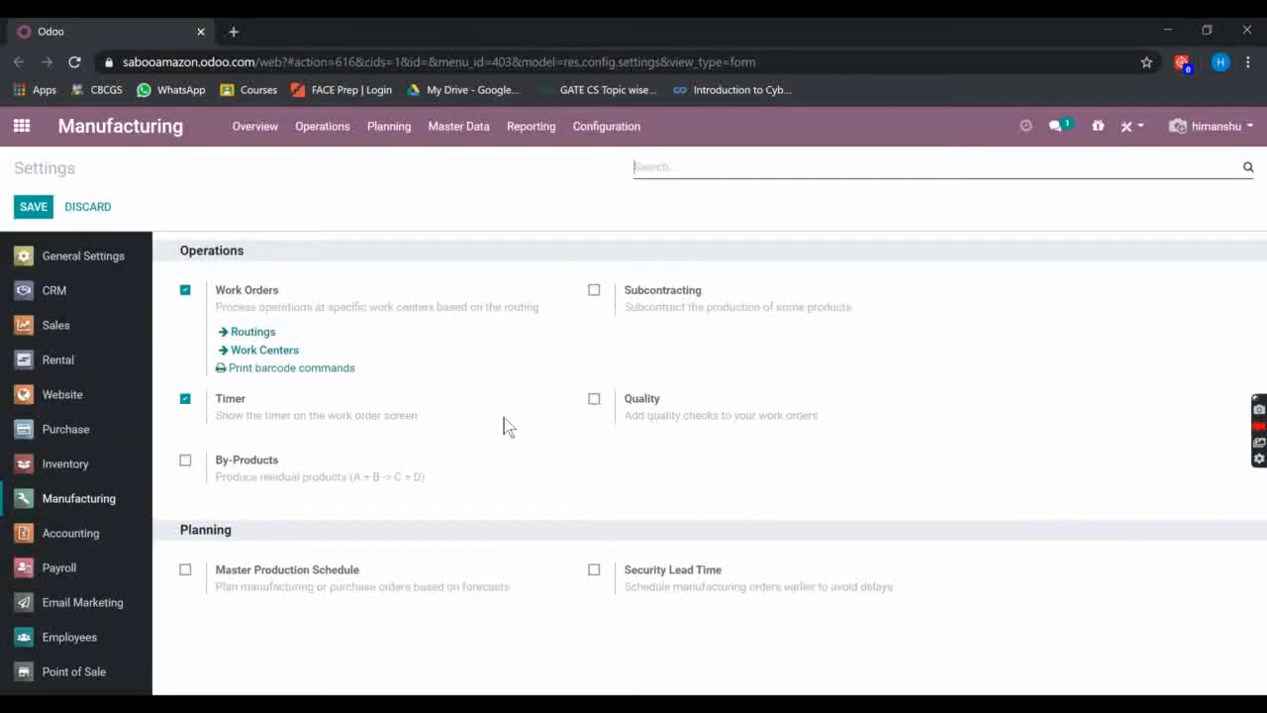
Open the list of work centers from the manufacturing master data
{"action": "left_click", "coordinate": [479, 143]}
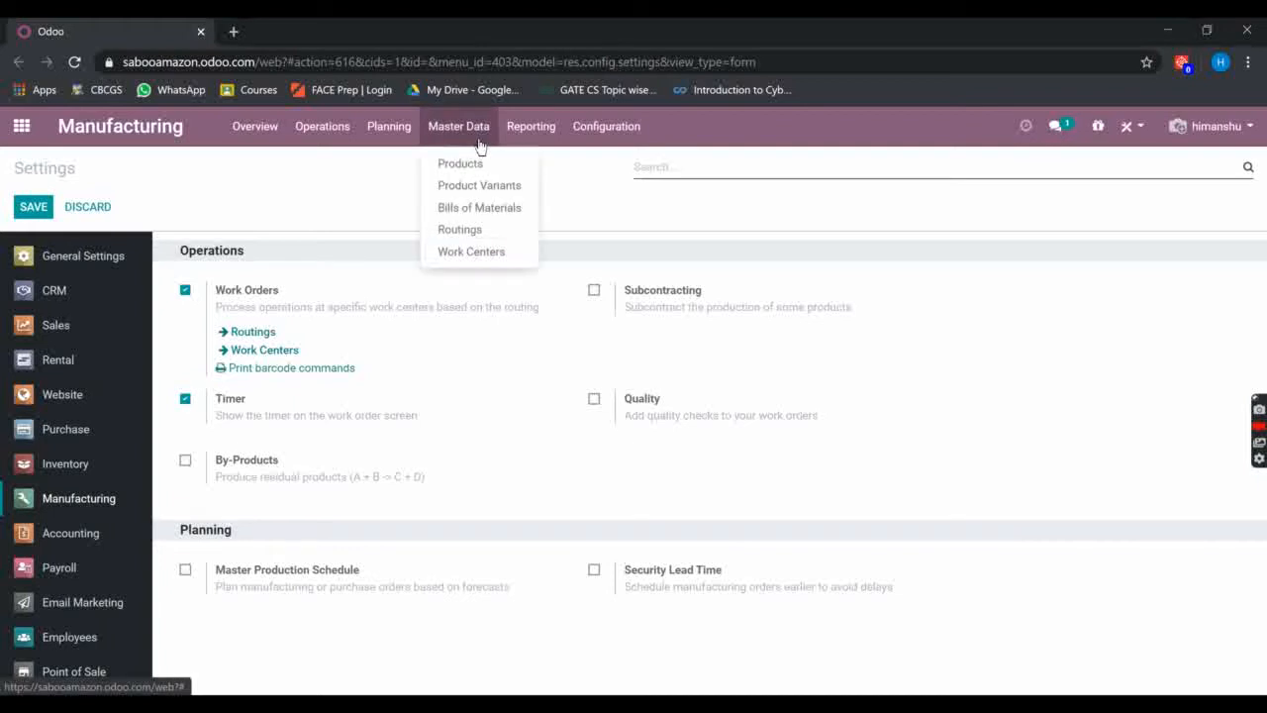
{"action": "left_click", "coordinate": [469, 252]}
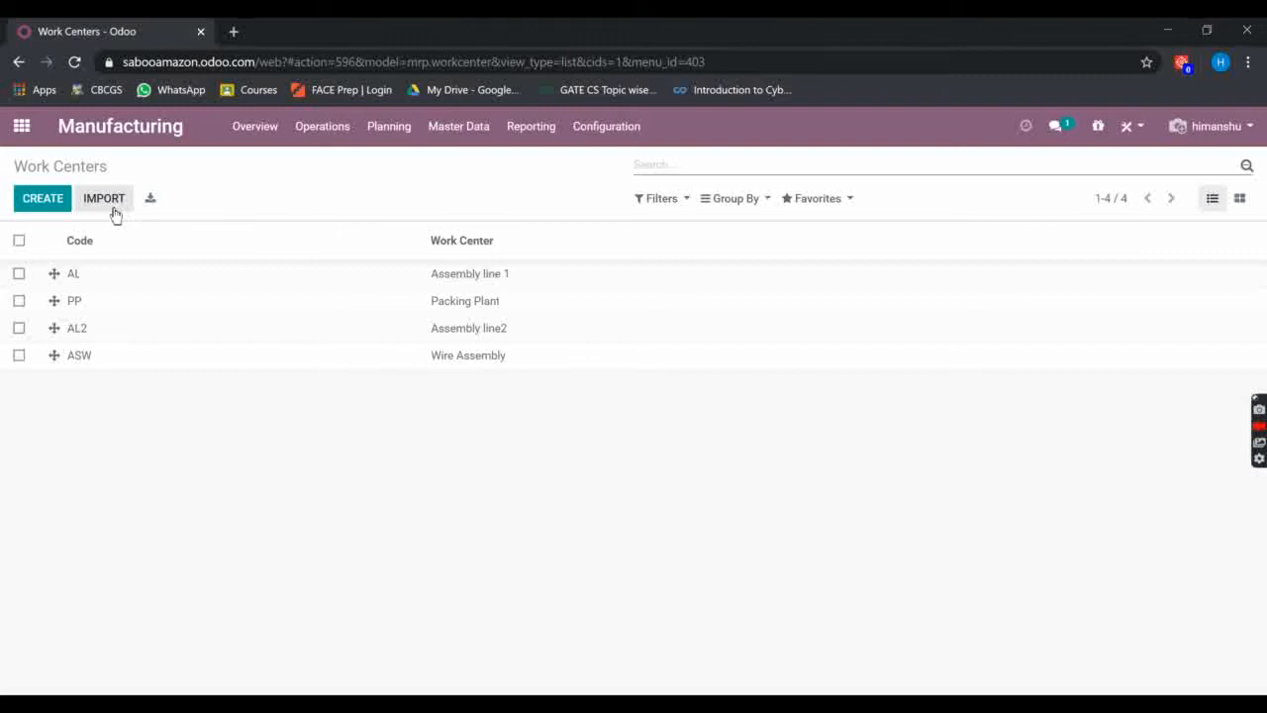
Start a new work center named Assembly line 3 with the code AL3
{"action": "left_click", "coordinate": [42, 201]}
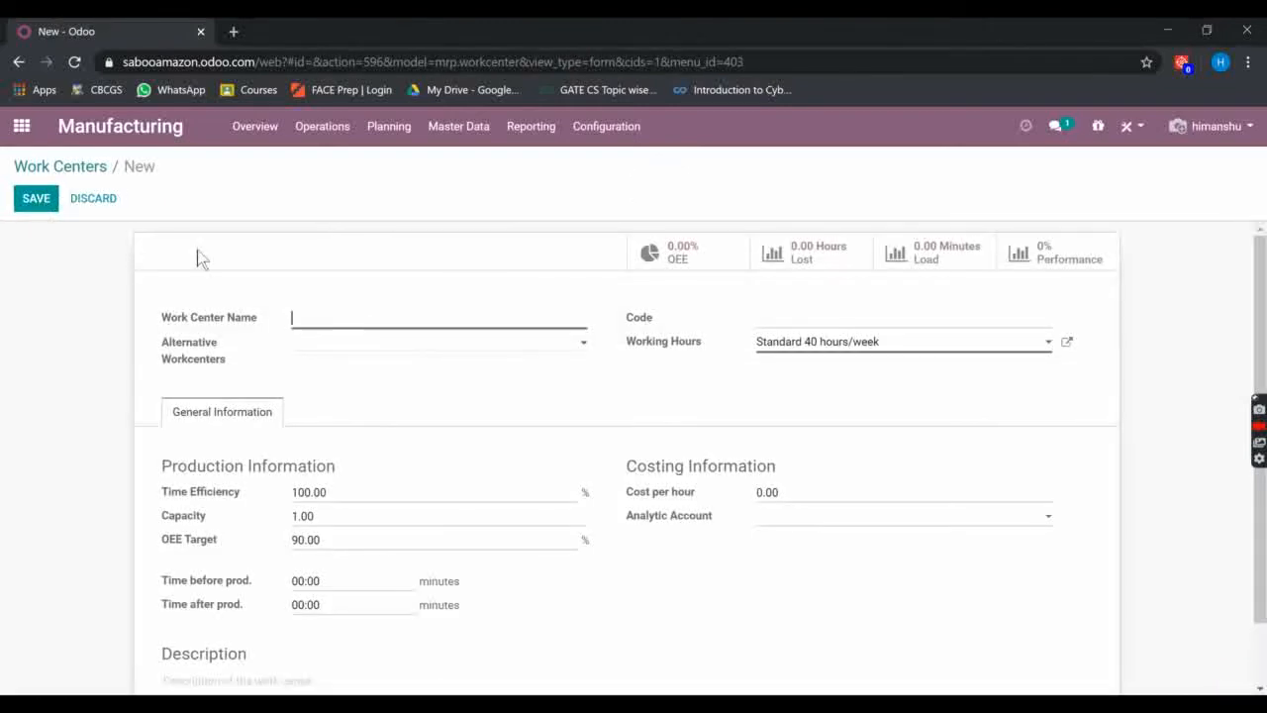
{"action": "left_click", "coordinate": [333, 317]}
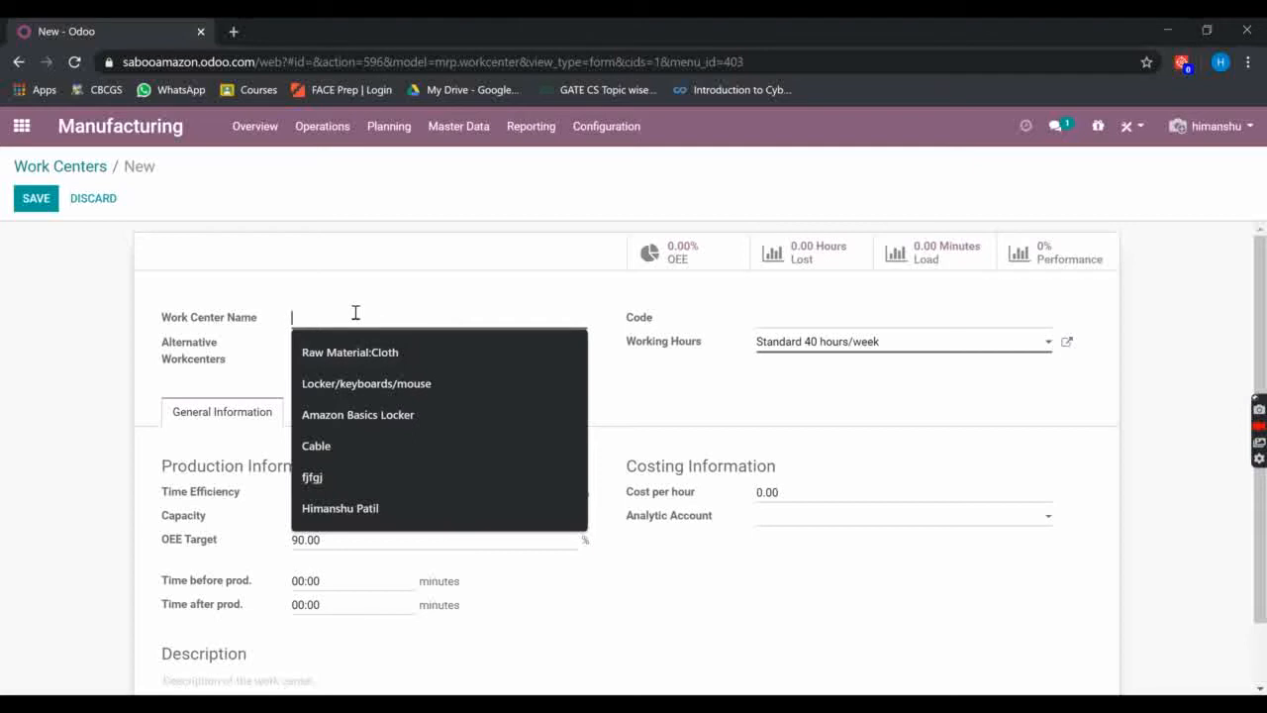
{"action": "type", "text": "Ass"}
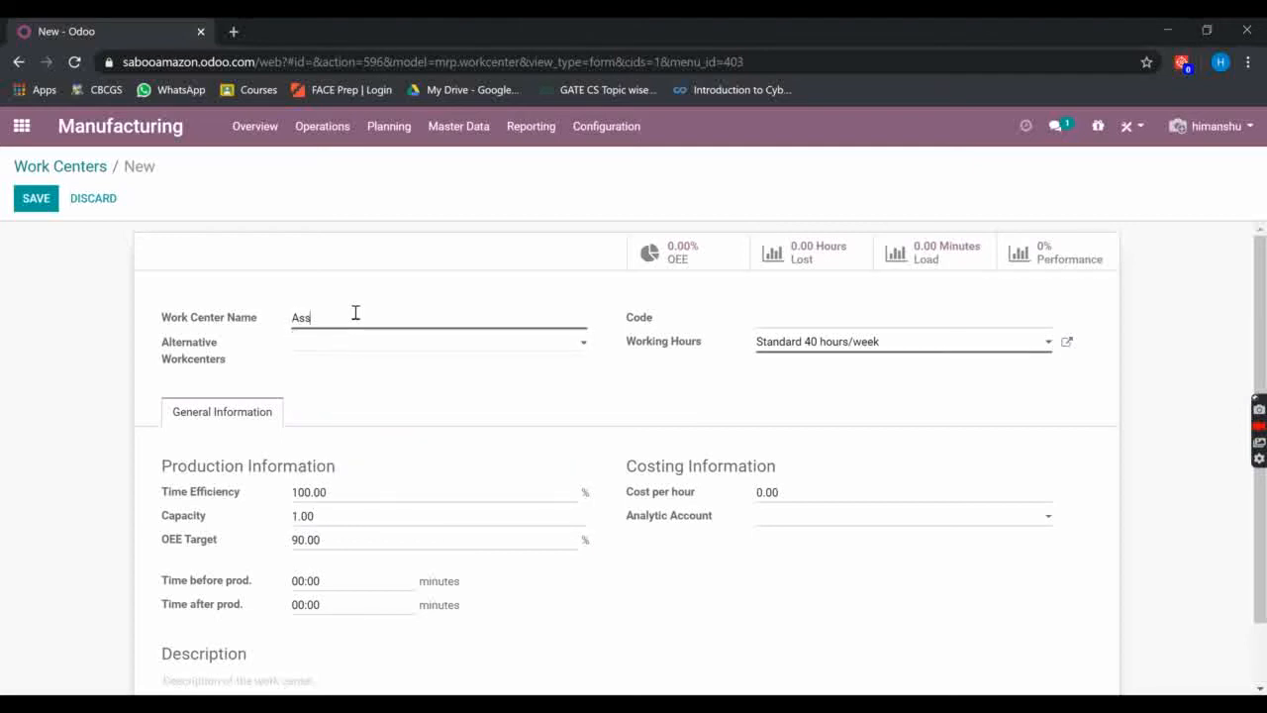
{"action": "type", "text": "embly line 3"}
{"action": "left_click", "coordinate": [864, 313]}
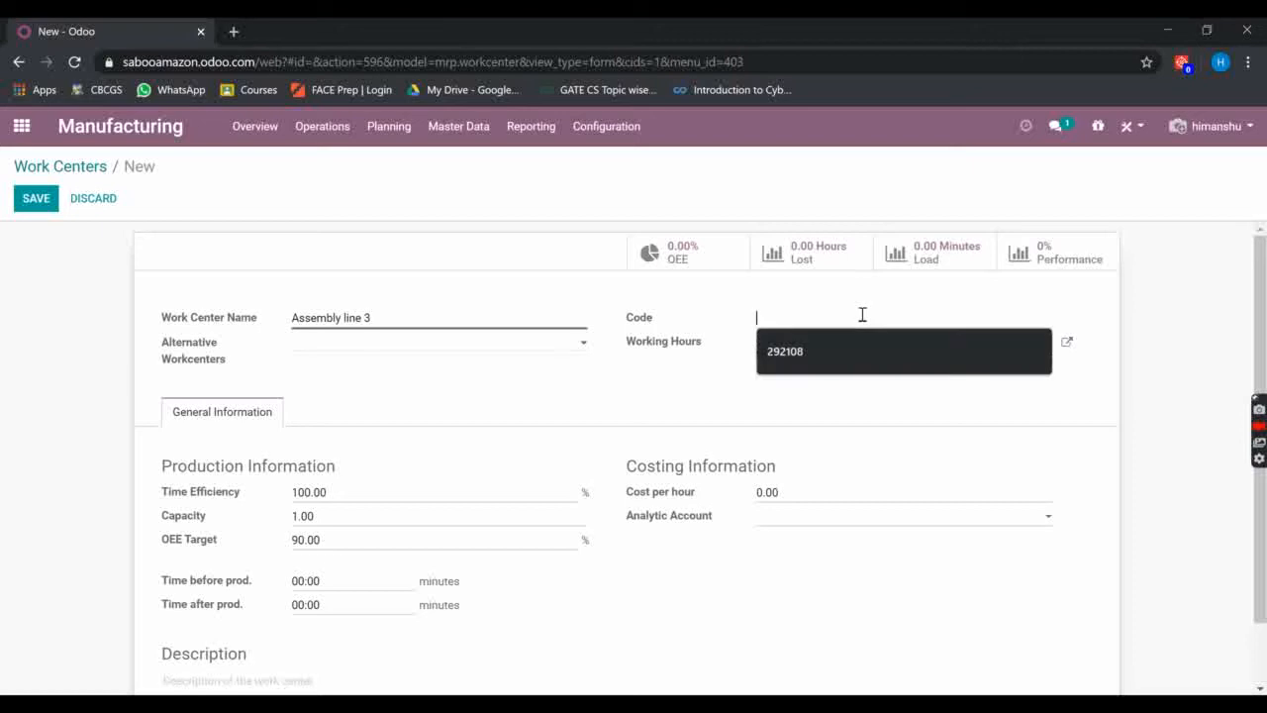
{"action": "type", "text": "AS"}
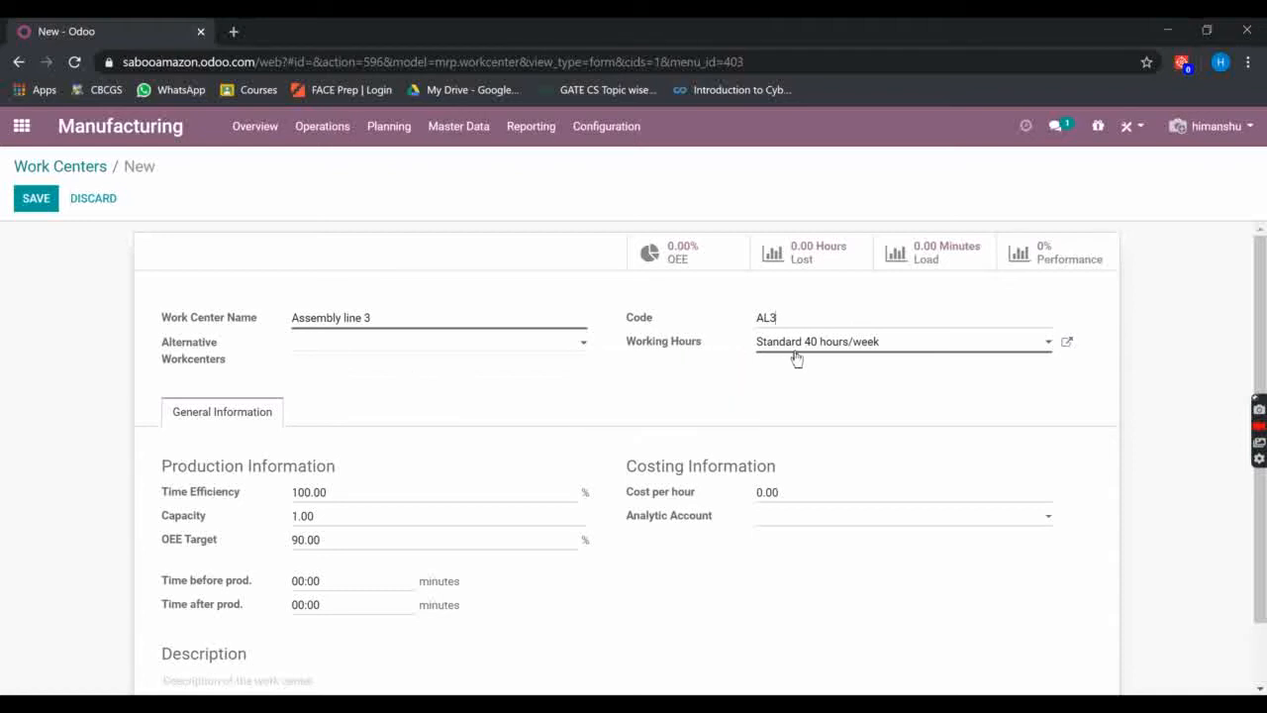
View the form for creating a custom working schedule, close it, and set the working hours to Standard 40 hours/week
{"action": "left_click", "coordinate": [902, 350]}
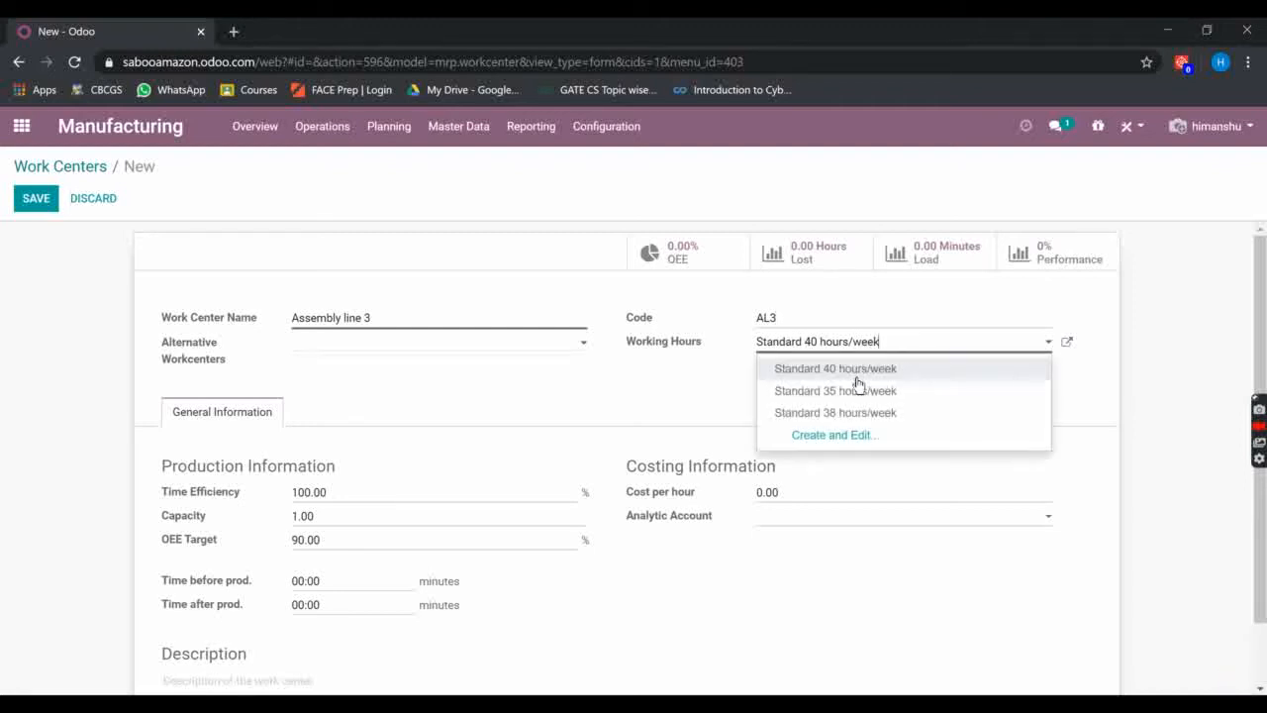
{"action": "left_click", "coordinate": [811, 443]}
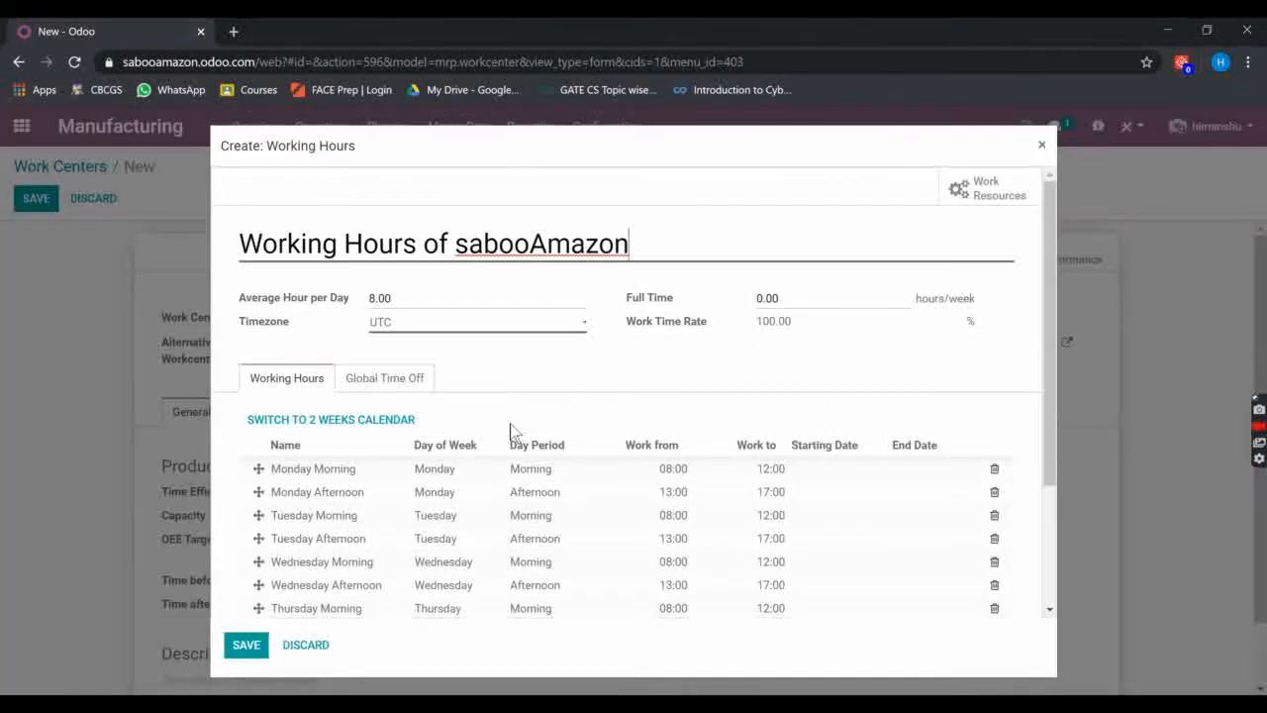
{"action": "scroll", "coordinate": [500, 443], "scroll_direction": "down", "scroll_amount": 3}
{"action": "scroll", "coordinate": [644, 430], "scroll_direction": "up", "scroll_amount": 3}
{"action": "left_click", "coordinate": [1039, 146]}
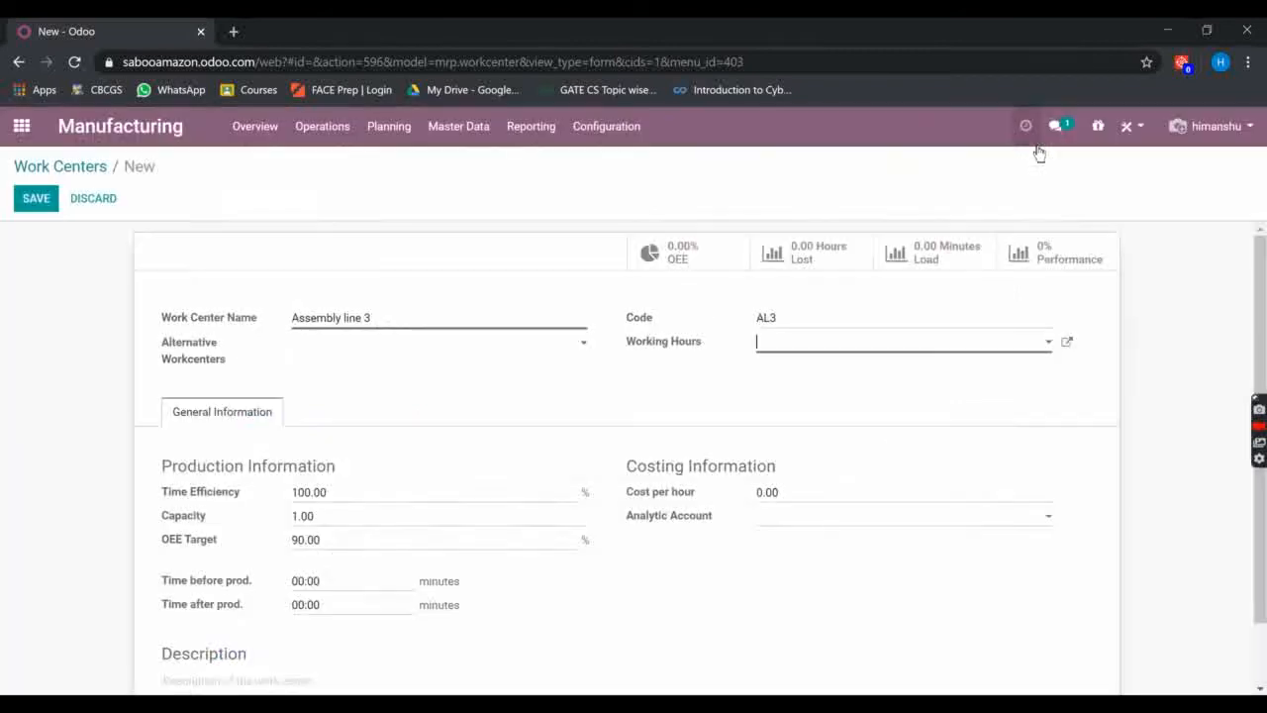
{"action": "left_click", "coordinate": [937, 348]}
{"action": "left_click", "coordinate": [877, 370]}
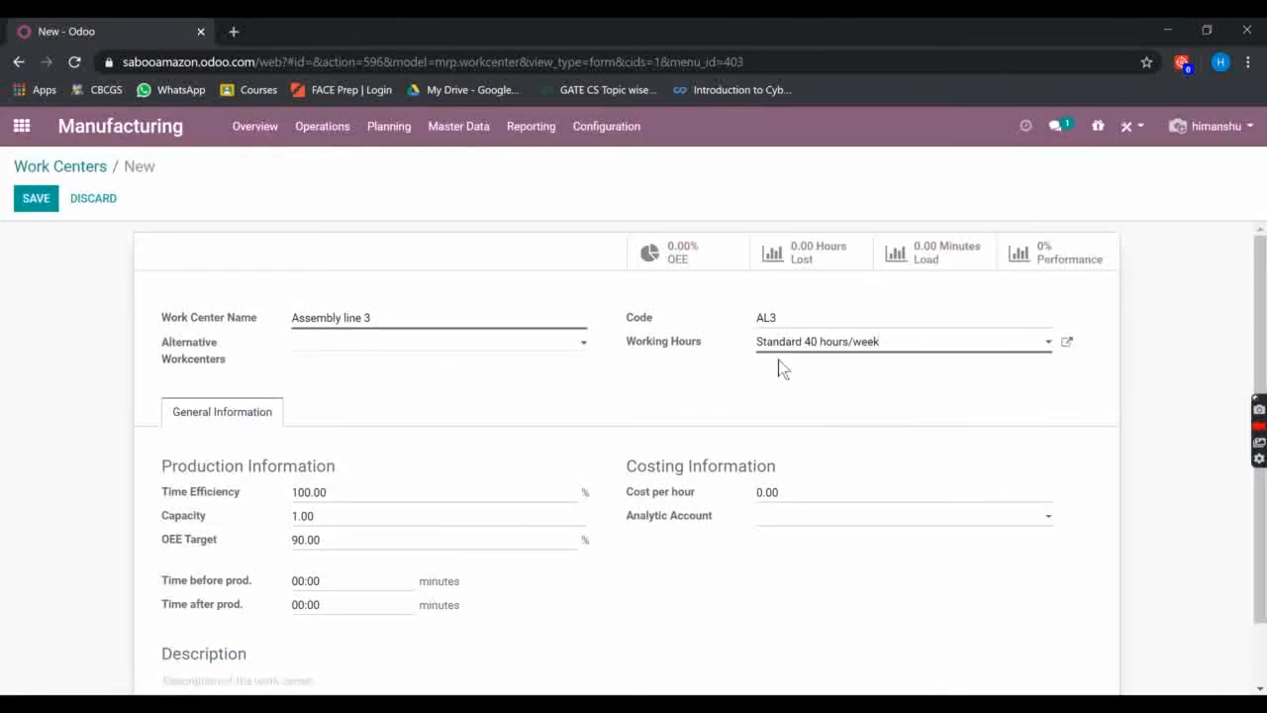
Look over the production and costing fields, and discard the new Assembly line 3 work center
{"action": "scroll", "coordinate": [426, 376], "scroll_direction": "down", "scroll_amount": 2}
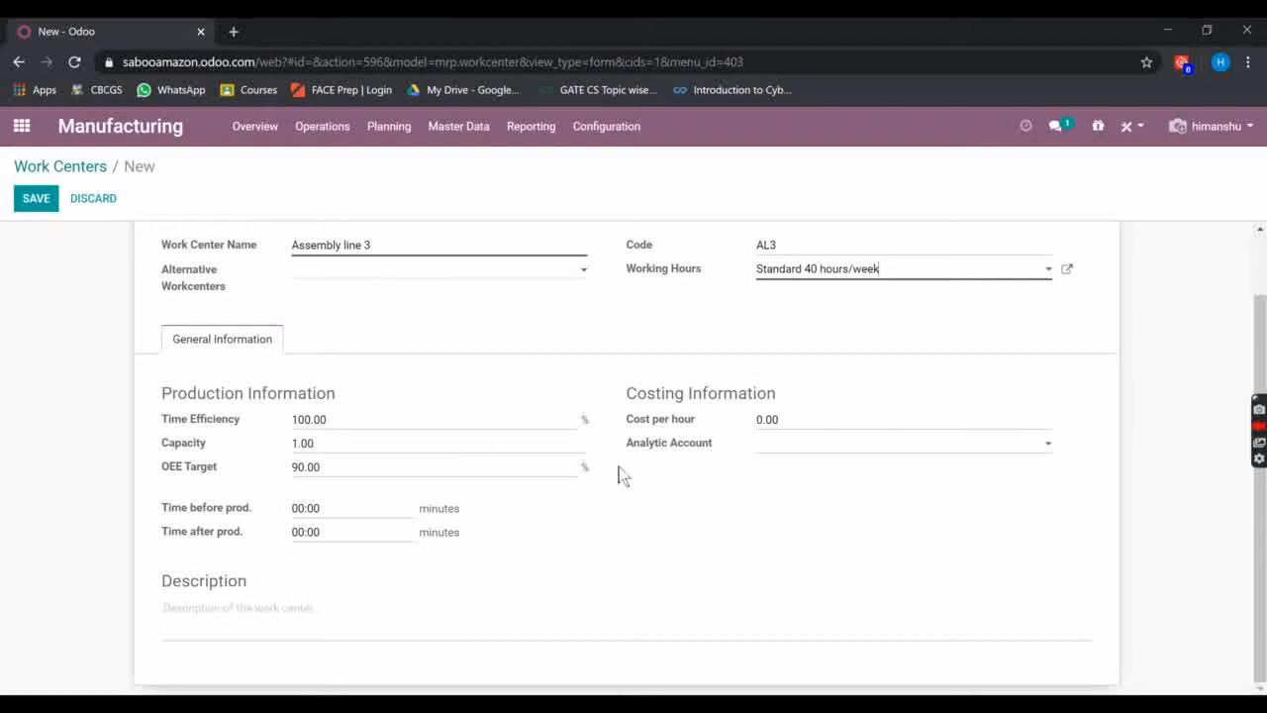
{"action": "scroll", "coordinate": [614, 473], "scroll_direction": "up", "scroll_amount": 1}
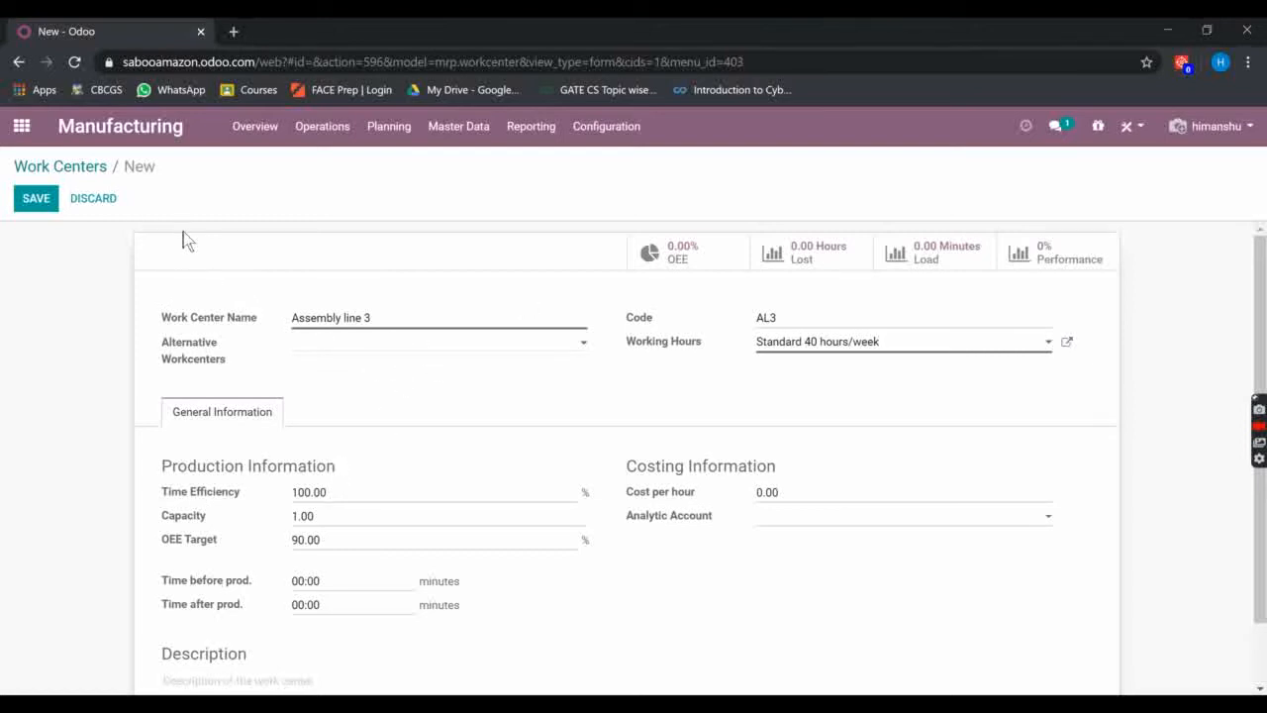
{"action": "left_click", "coordinate": [104, 201]}
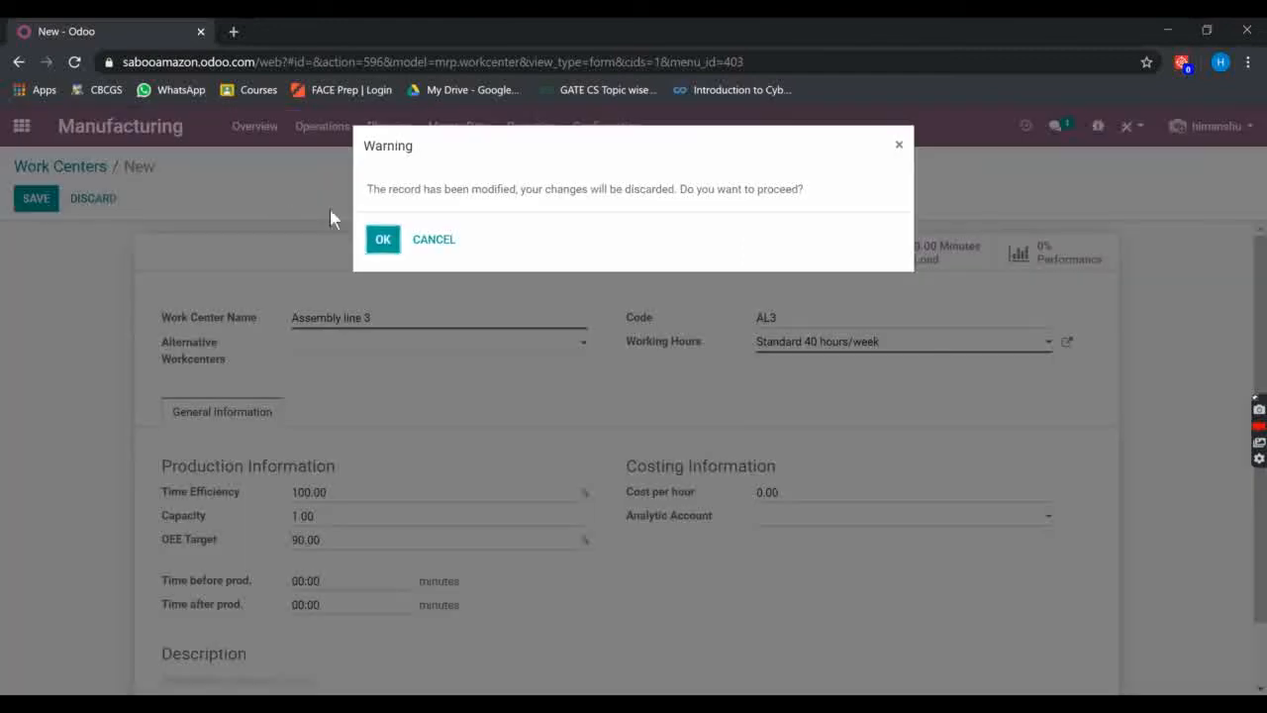
{"action": "left_click", "coordinate": [381, 239]}
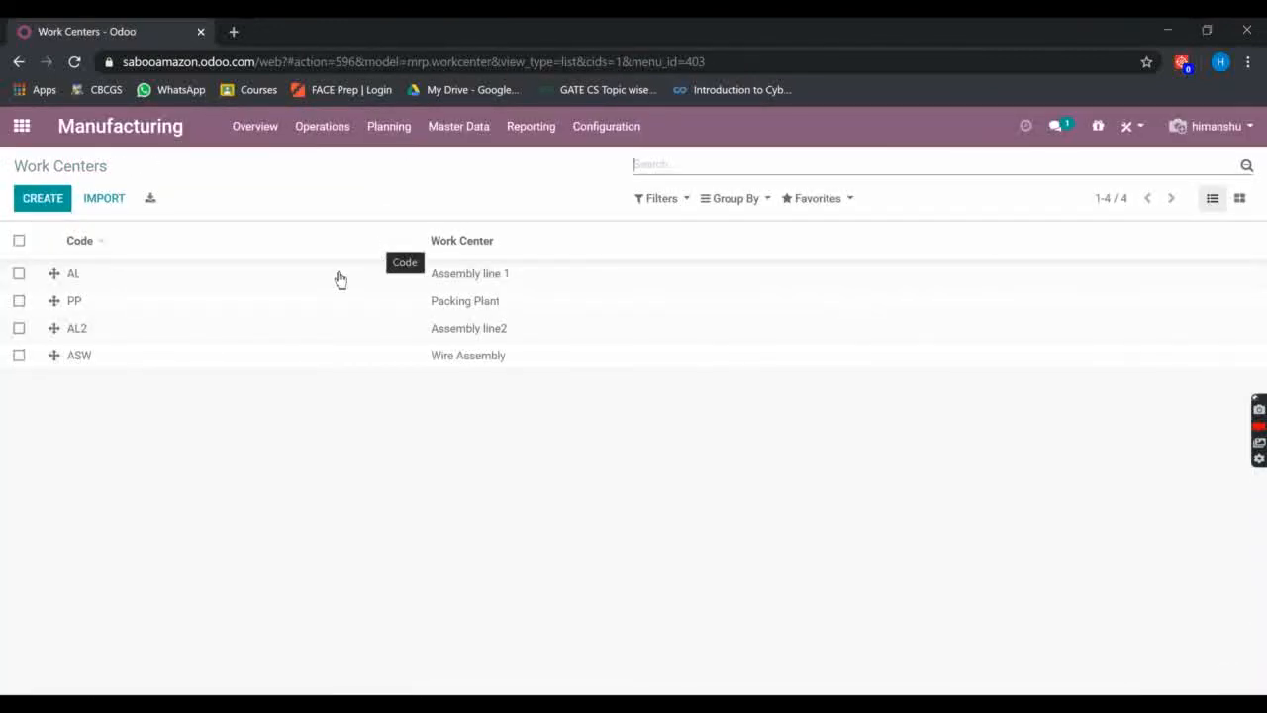
Examine the details of the Assembly line 1 work center and its performance chart
{"action": "left_click", "coordinate": [464, 284]}
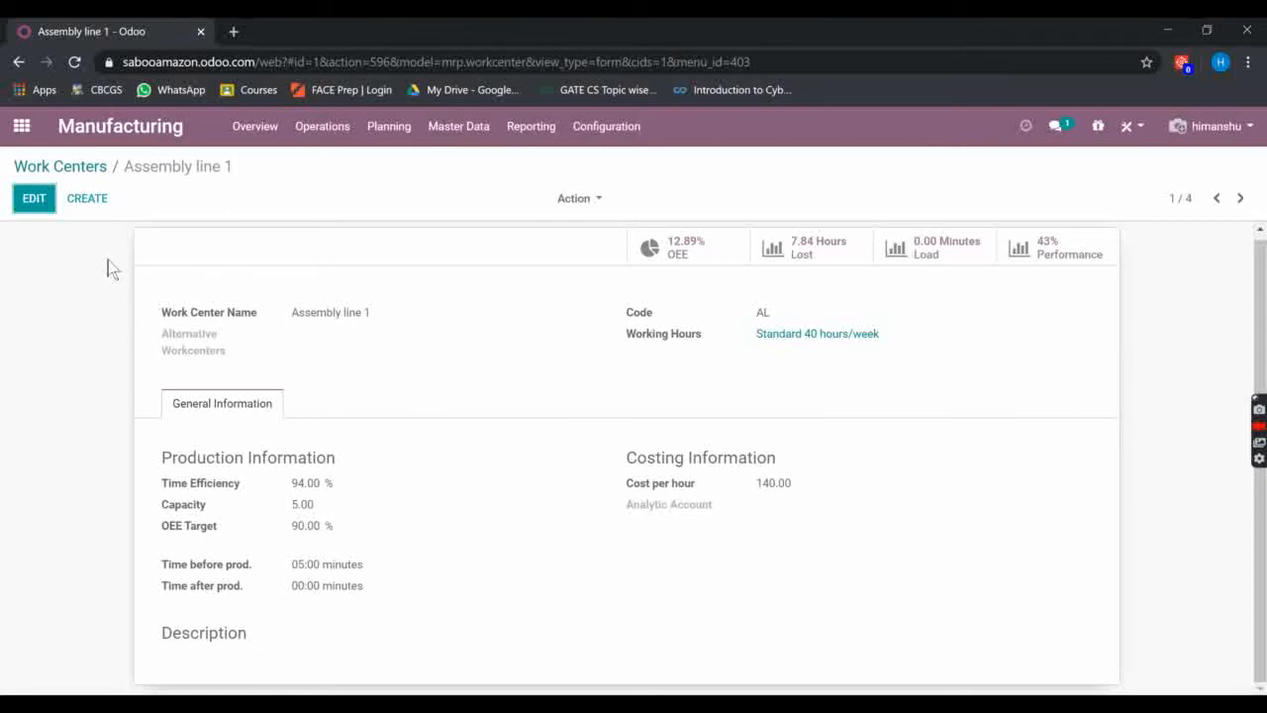
{"action": "left_click", "coordinate": [34, 203]}
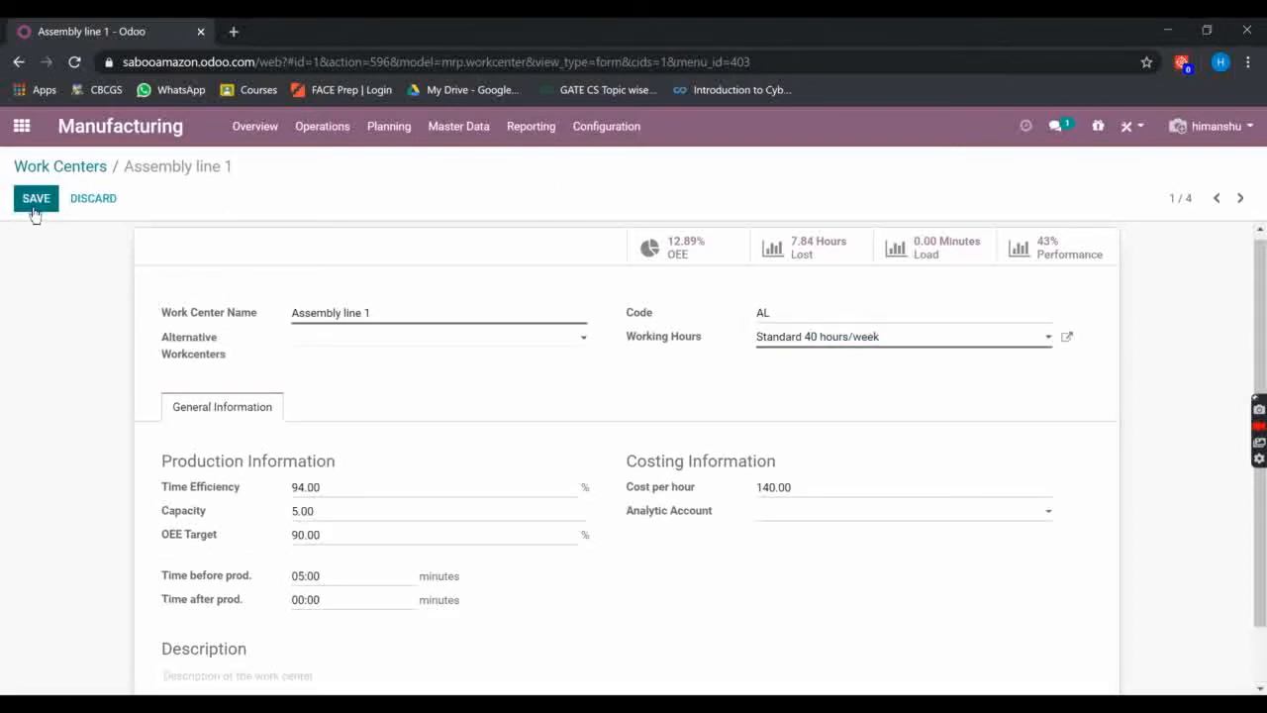
{"action": "scroll", "coordinate": [410, 362], "scroll_direction": "down", "scroll_amount": 2}
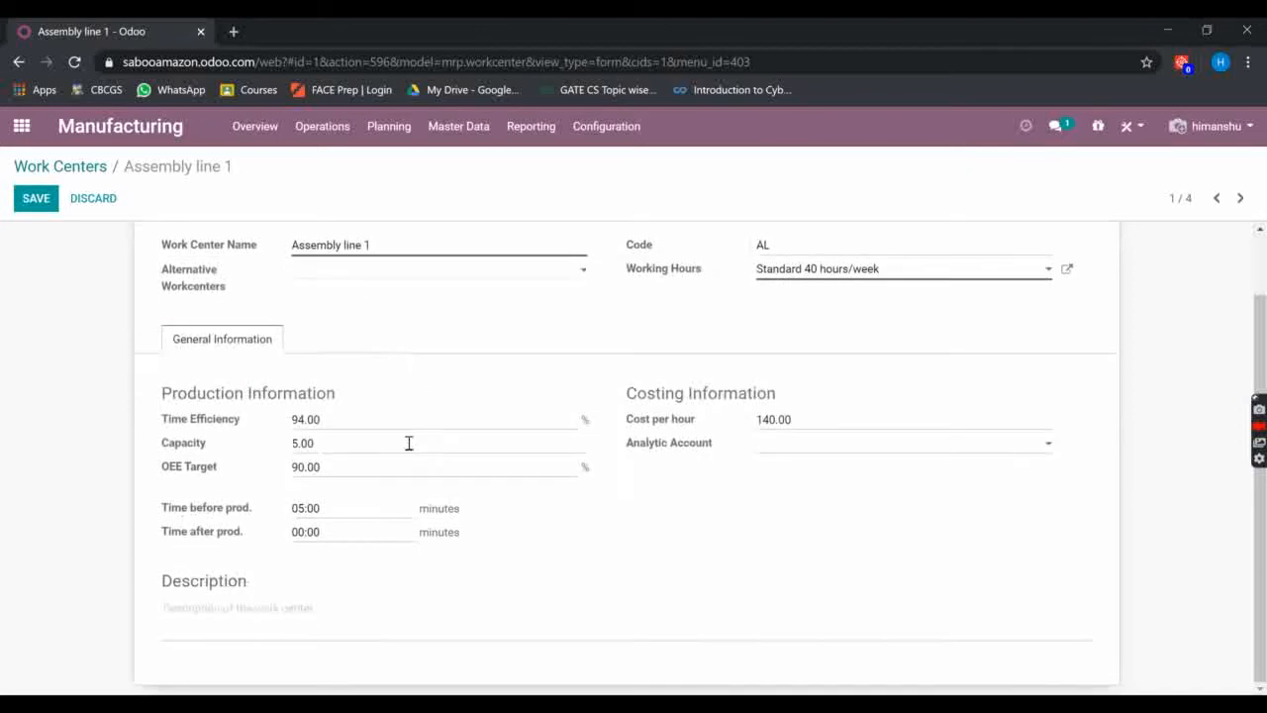
{"action": "scroll", "coordinate": [802, 405], "scroll_direction": "up", "scroll_amount": 2}
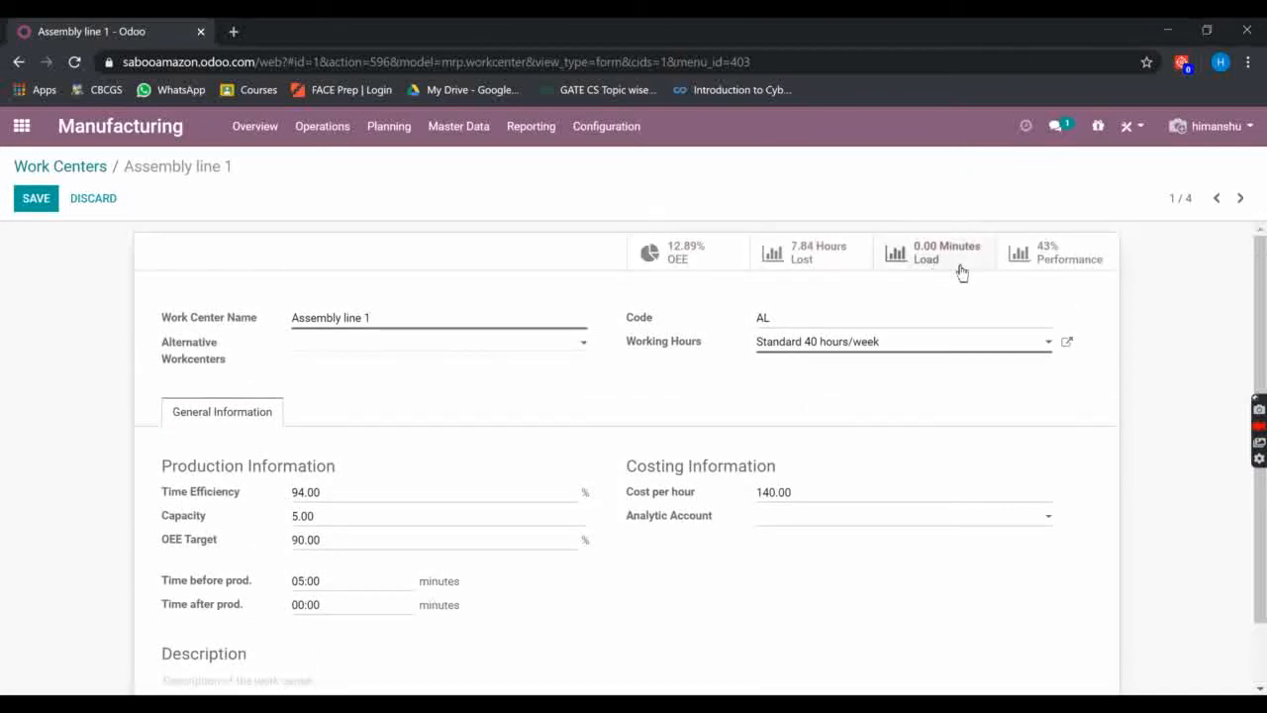
{"action": "left_click", "coordinate": [1068, 260]}
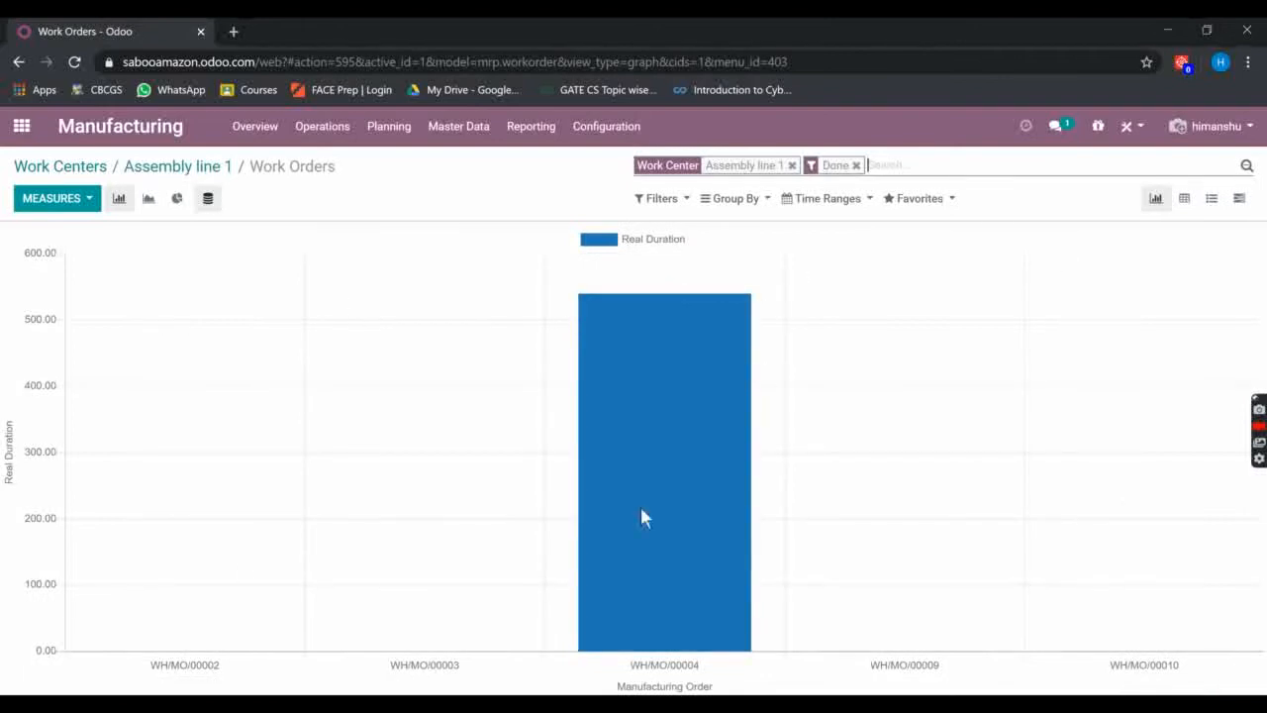
View the Packing Plant work center's details and return to the work centers list
{"action": "left_click", "coordinate": [85, 169]}
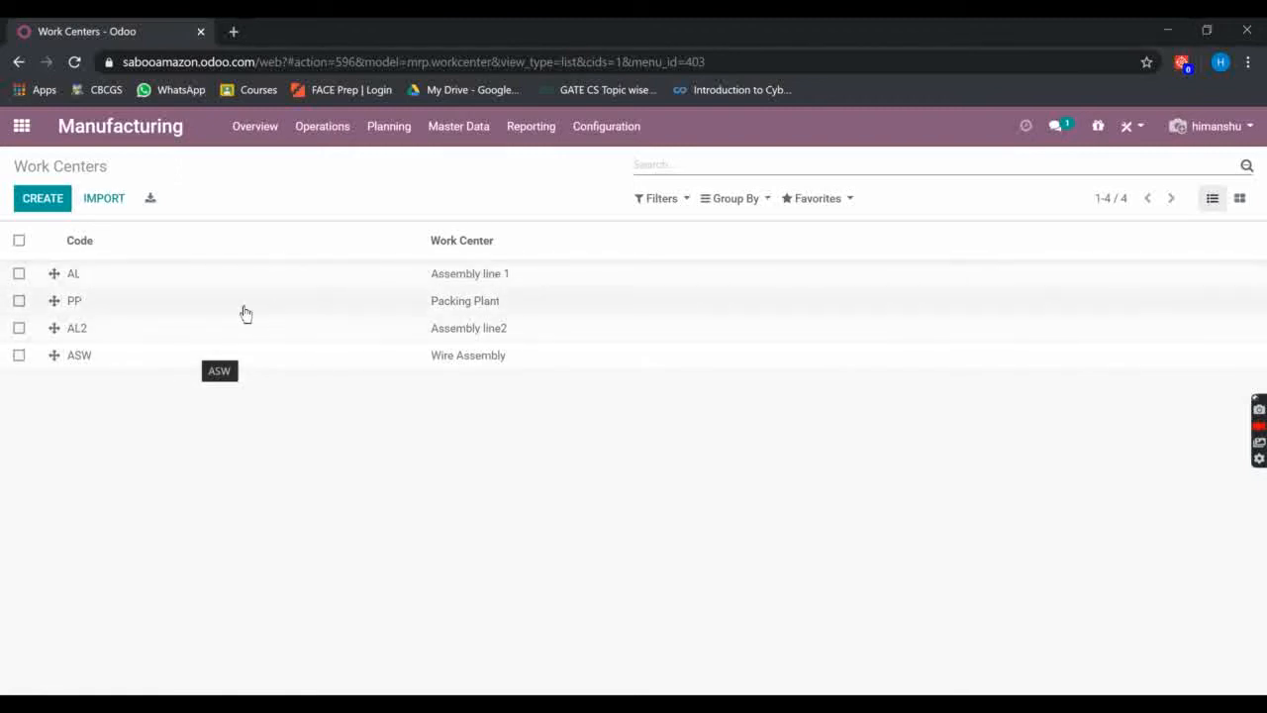
{"action": "left_click", "coordinate": [404, 309]}
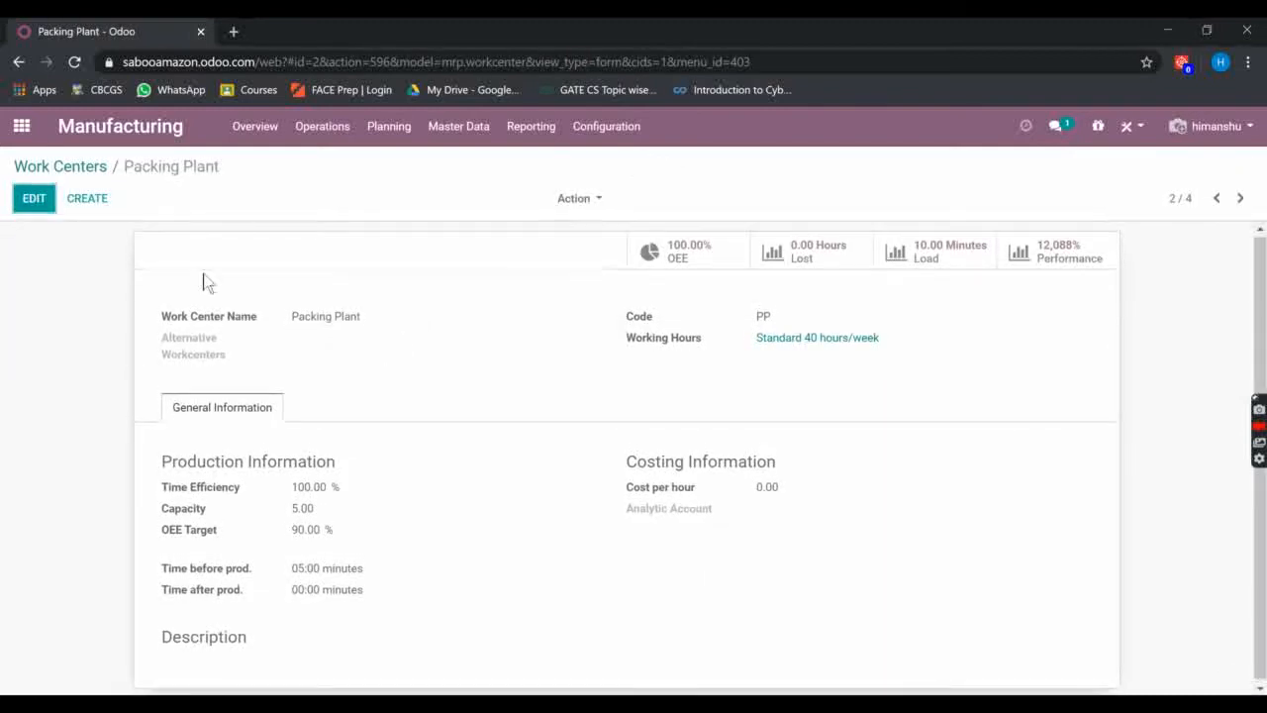
{"action": "left_click", "coordinate": [61, 168]}
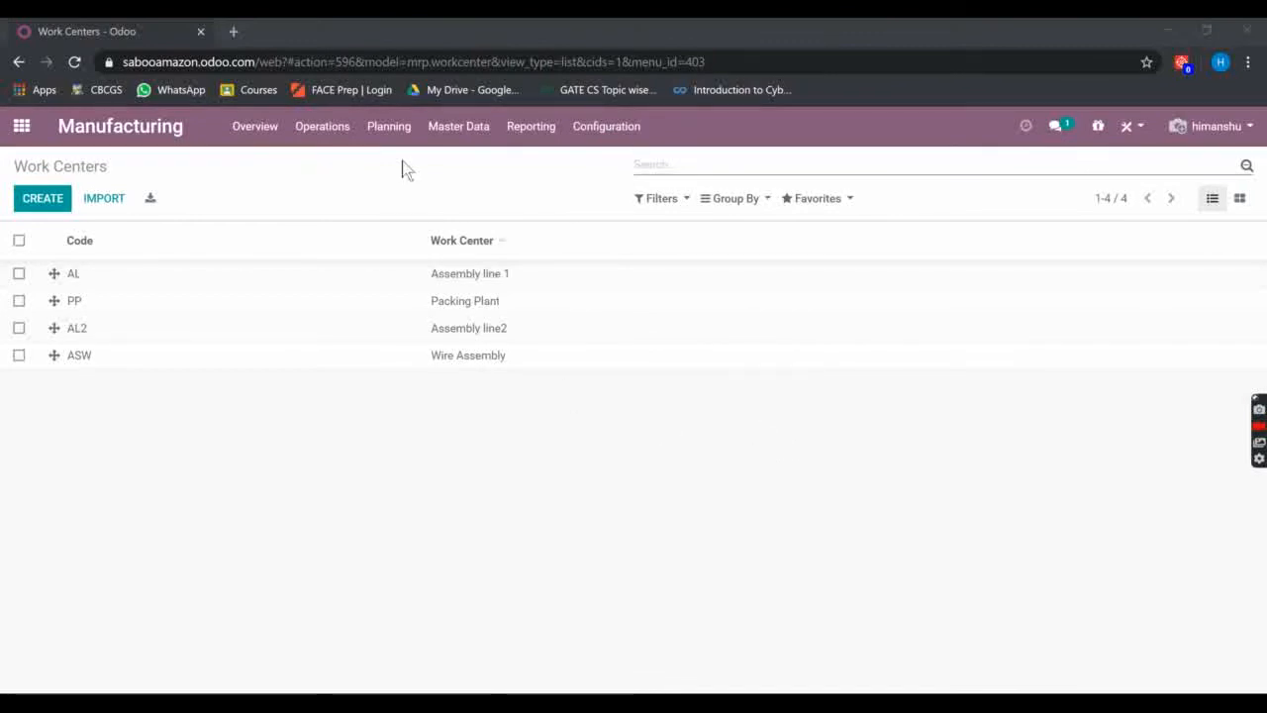
Create a new manufacturing product named Amazon Bags
{"action": "left_click", "coordinate": [472, 130]}
{"action": "left_click", "coordinate": [471, 163]}
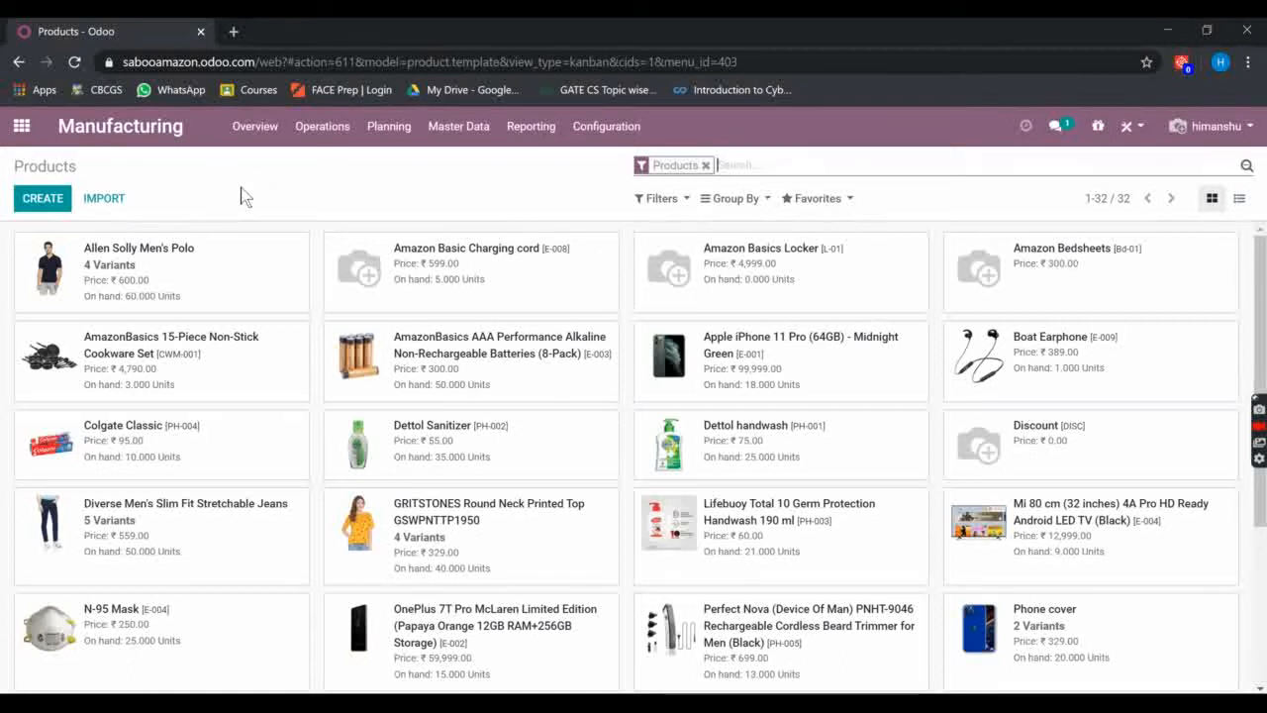
{"action": "left_click", "coordinate": [48, 202]}
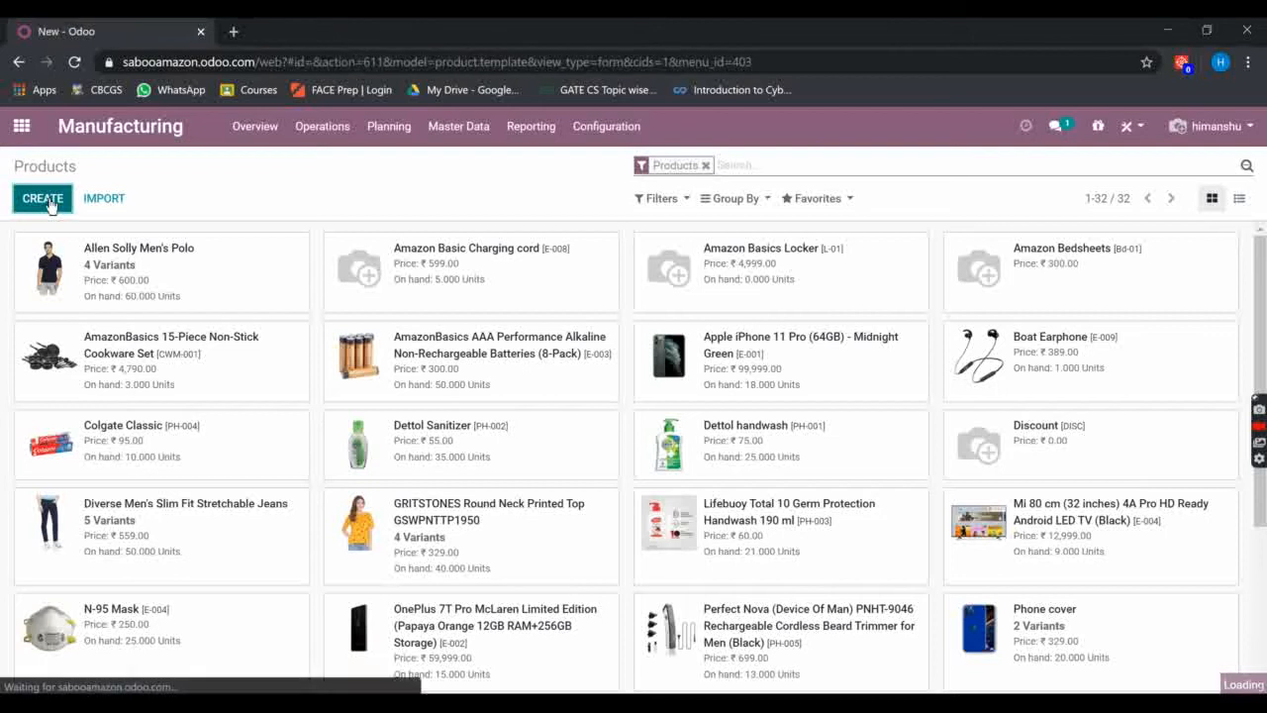
{"action": "left_click", "coordinate": [250, 364]}
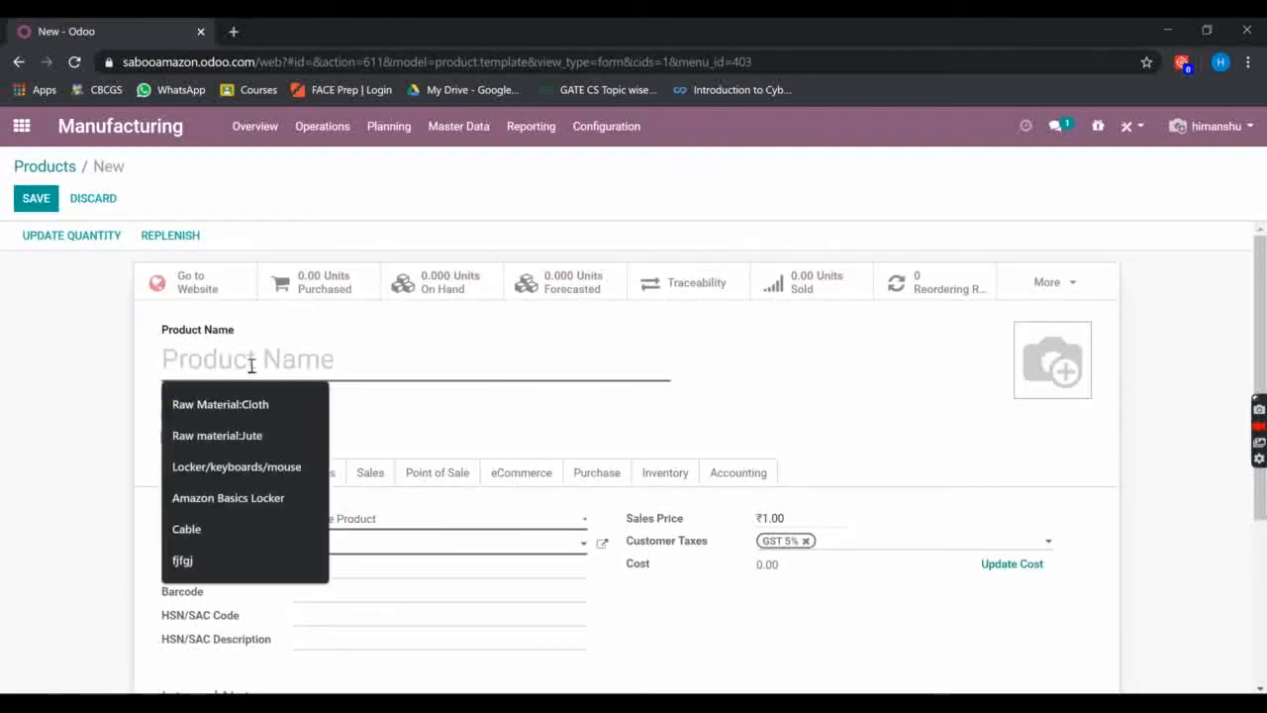
{"action": "type", "text": "Amazon essentials"}
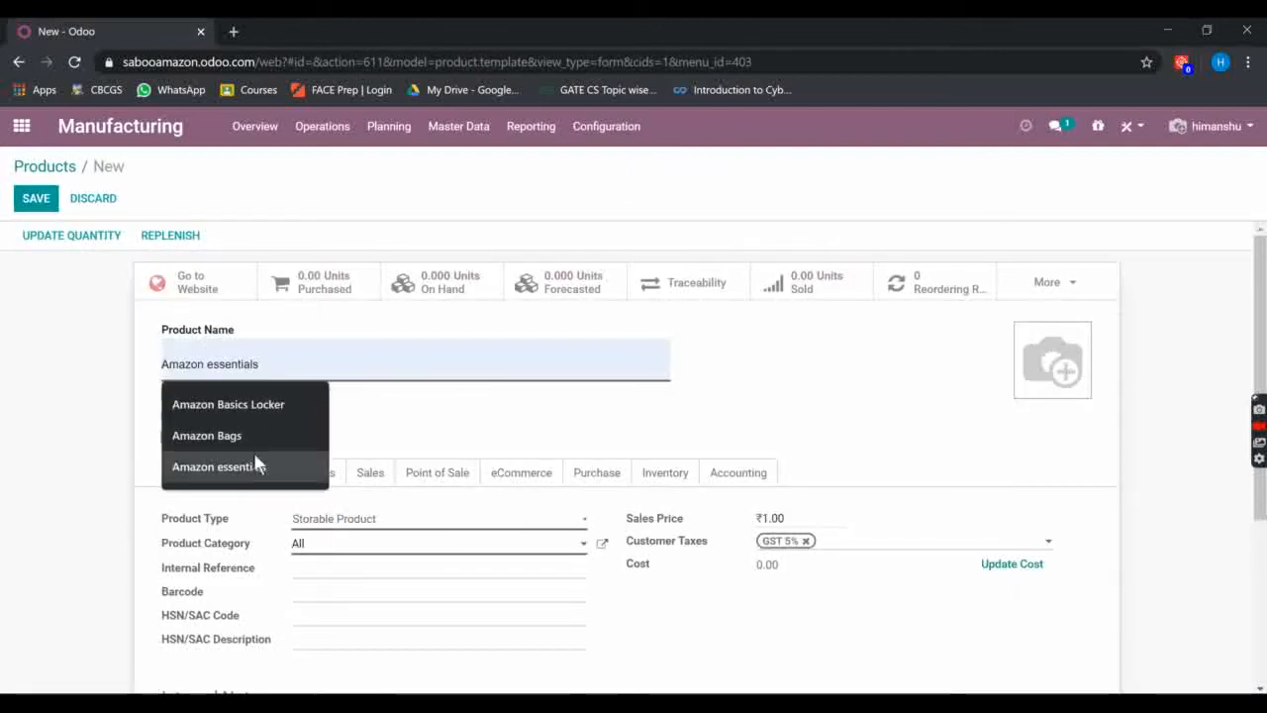
{"action": "left_click", "coordinate": [254, 447]}
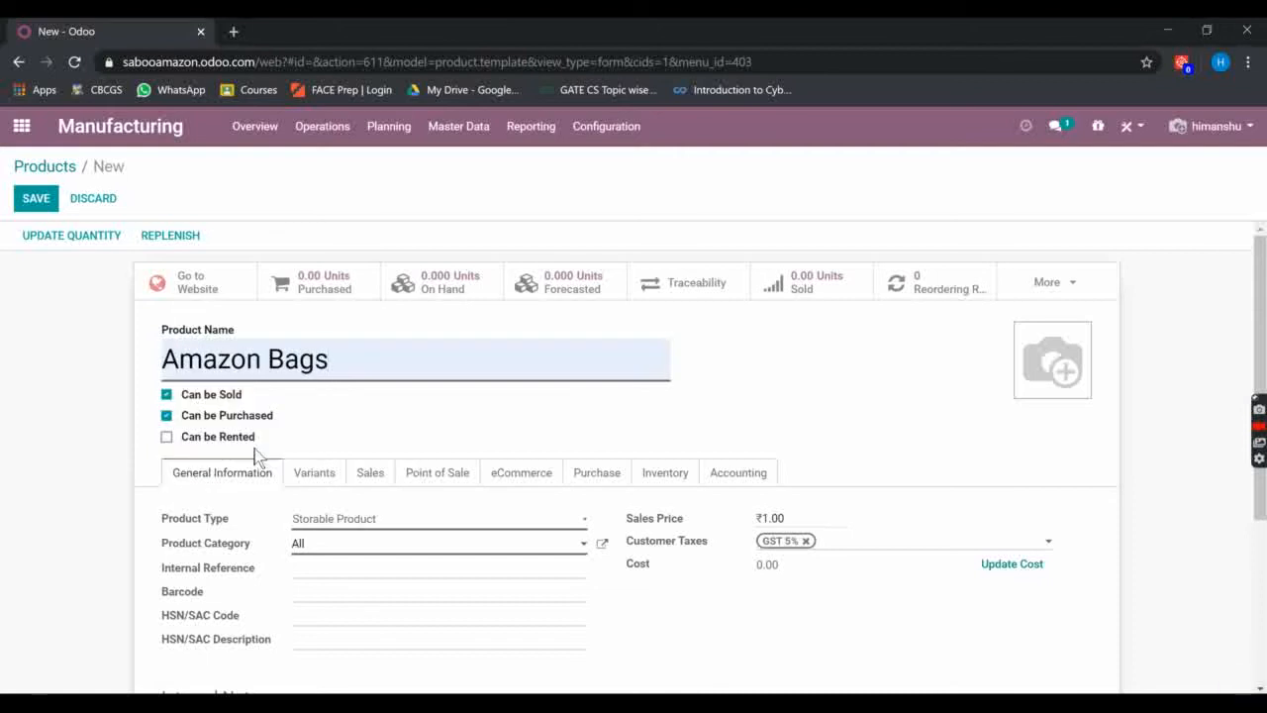
Disable the Can be Purchased option for the Amazon Bags product
{"action": "left_click", "coordinate": [166, 415]}
{"action": "left_click", "coordinate": [166, 416]}
{"action": "left_click", "coordinate": [166, 416]}
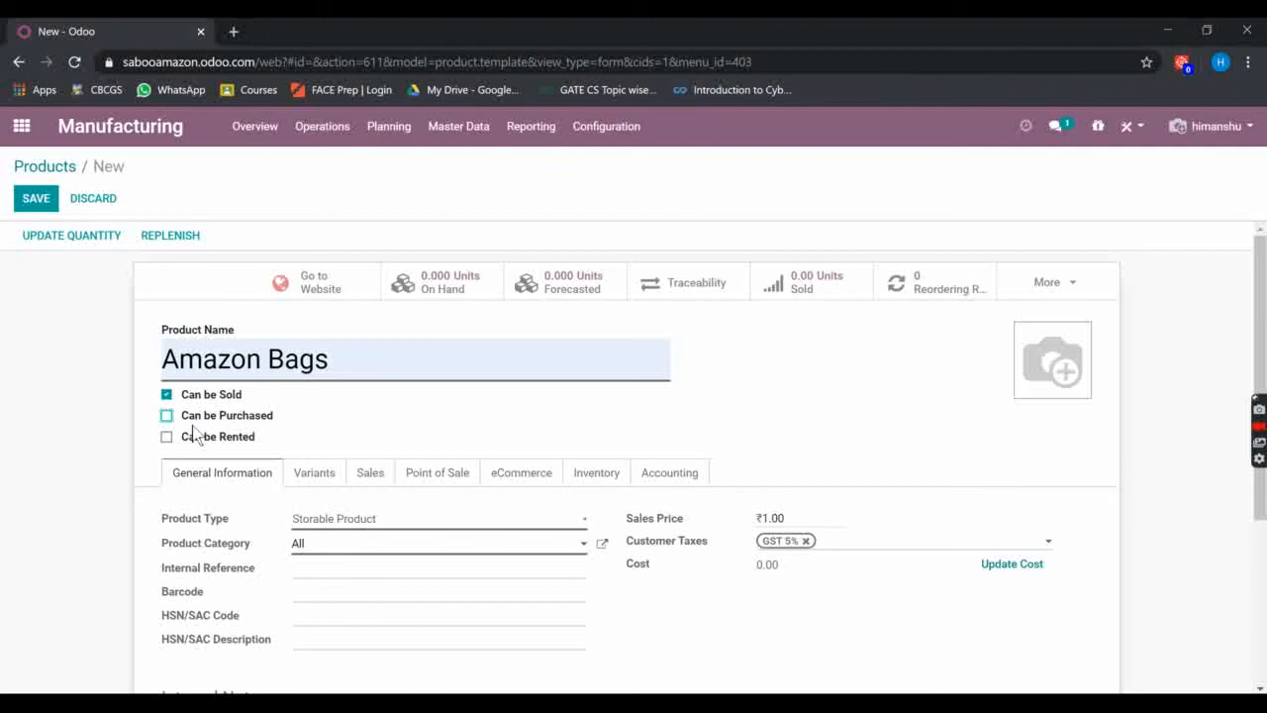
Set the Amazon Bags product type to Consumable, category to Bags, internal reference to B-01 and sales price to ₹299.00
{"action": "scroll", "coordinate": [294, 443], "scroll_direction": "down", "scroll_amount": 1}
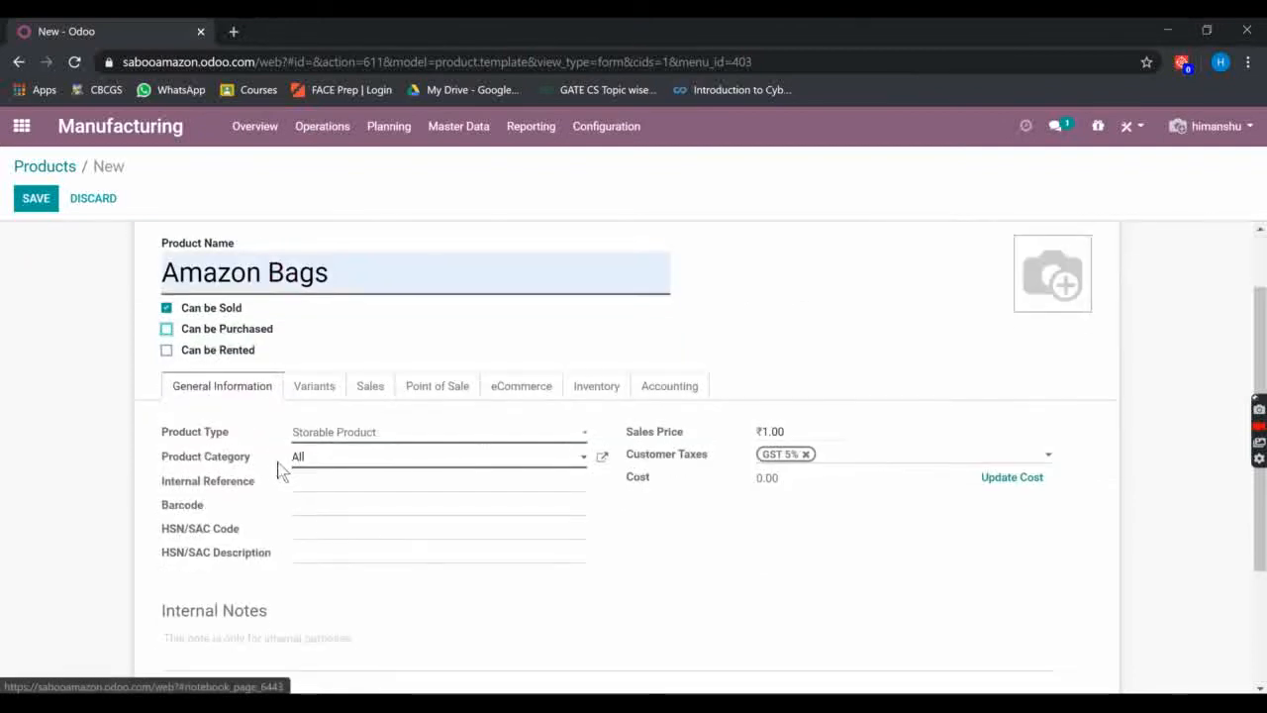
{"action": "left_click", "coordinate": [424, 435]}
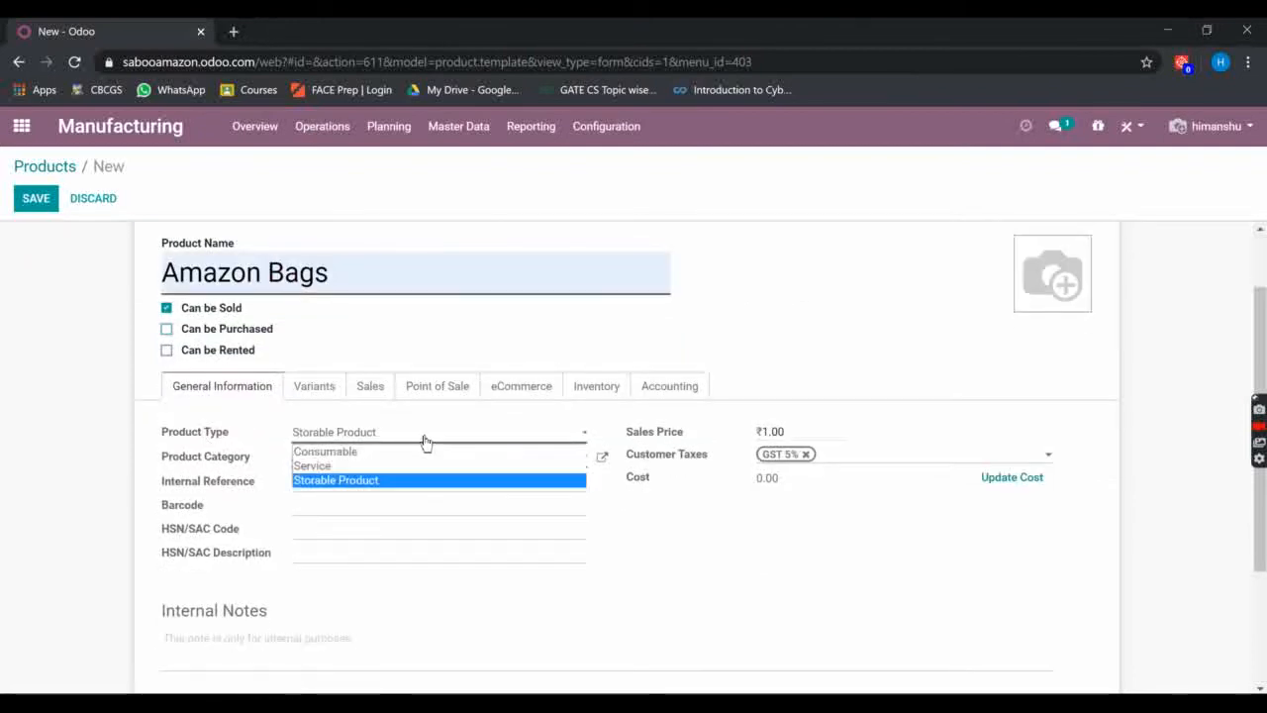
{"action": "left_click", "coordinate": [377, 452]}
{"action": "left_click", "coordinate": [337, 461]}
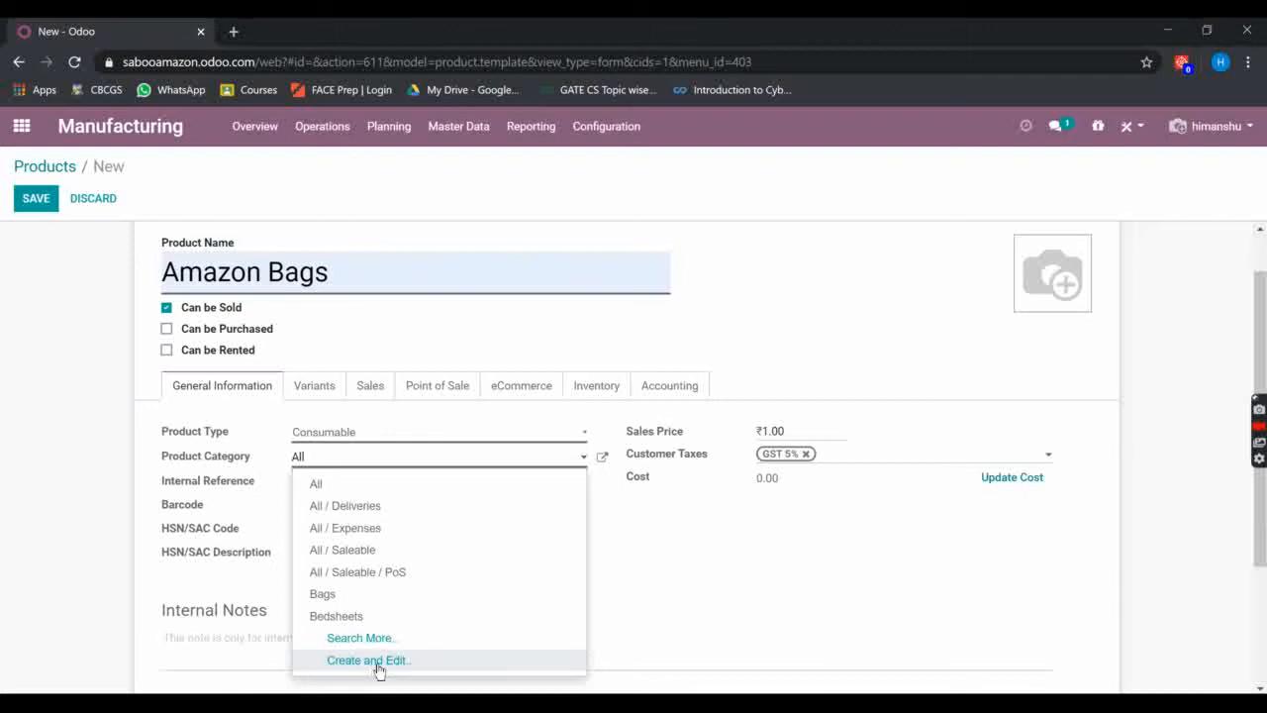
{"action": "left_click", "coordinate": [327, 594]}
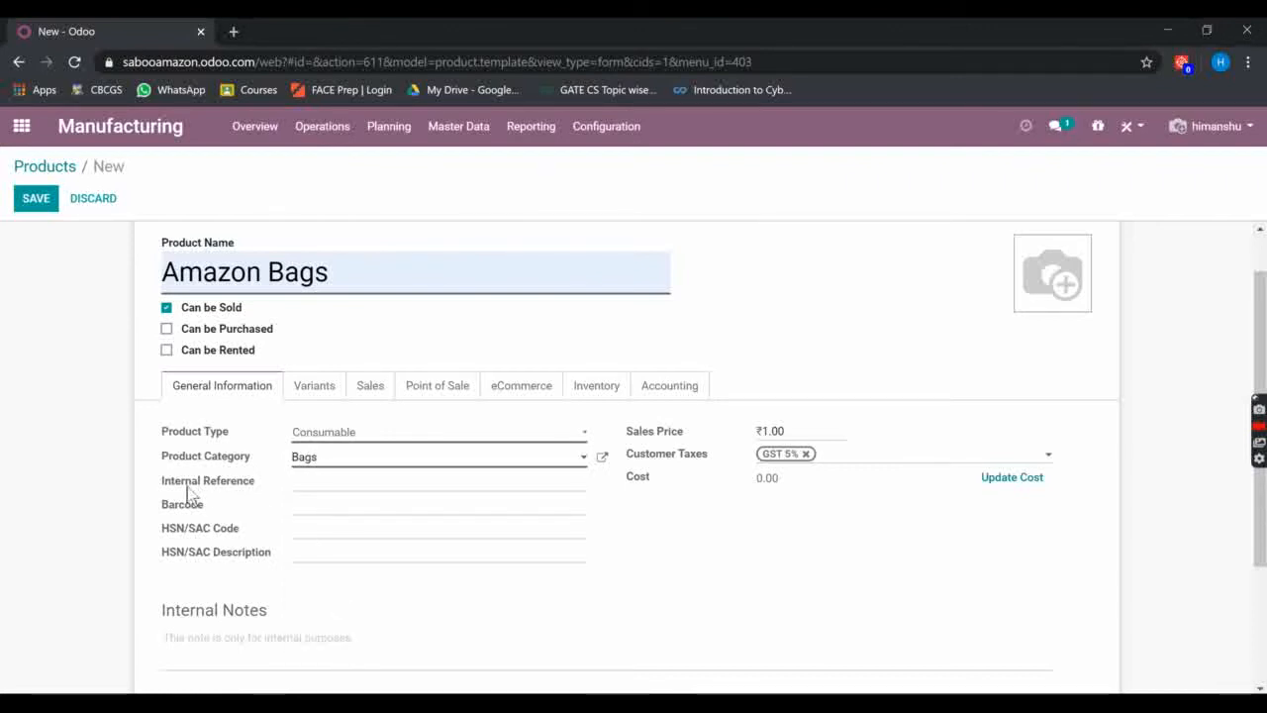
{"action": "left_click", "coordinate": [306, 485]}
{"action": "left_click", "coordinate": [333, 580]}
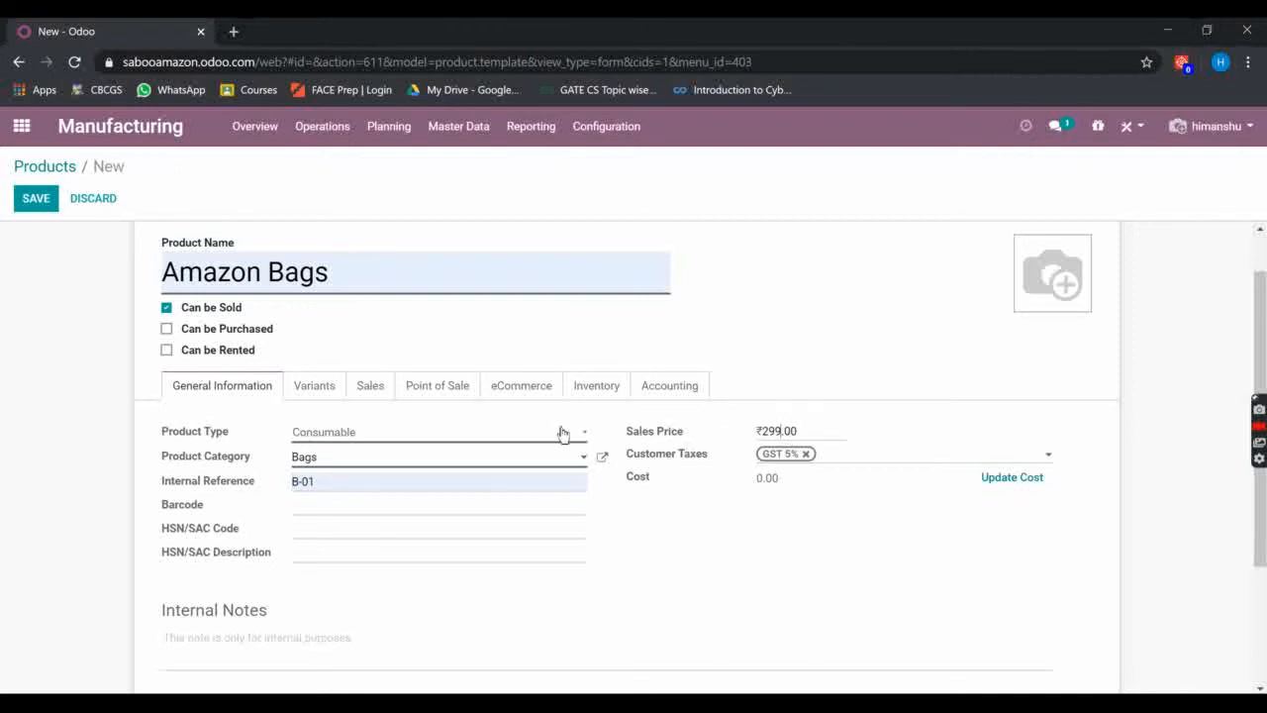
{"action": "left_click", "coordinate": [323, 398]}
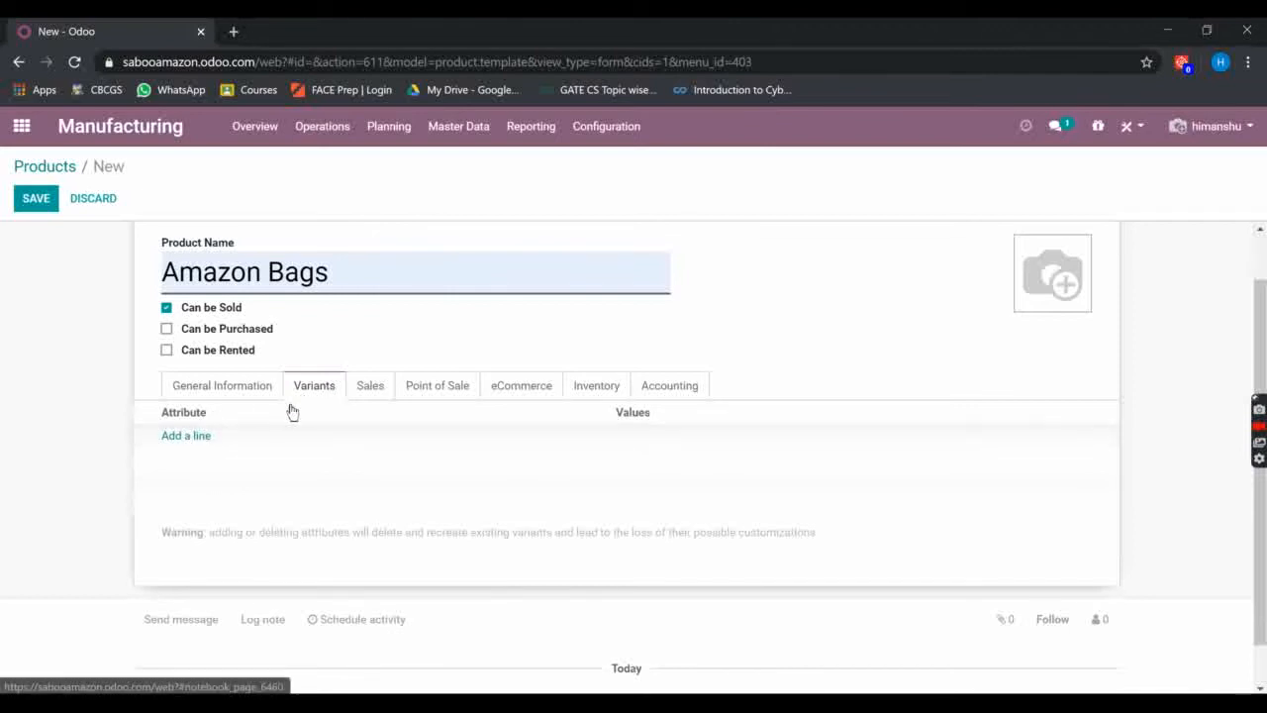
{"action": "left_click", "coordinate": [192, 437]}
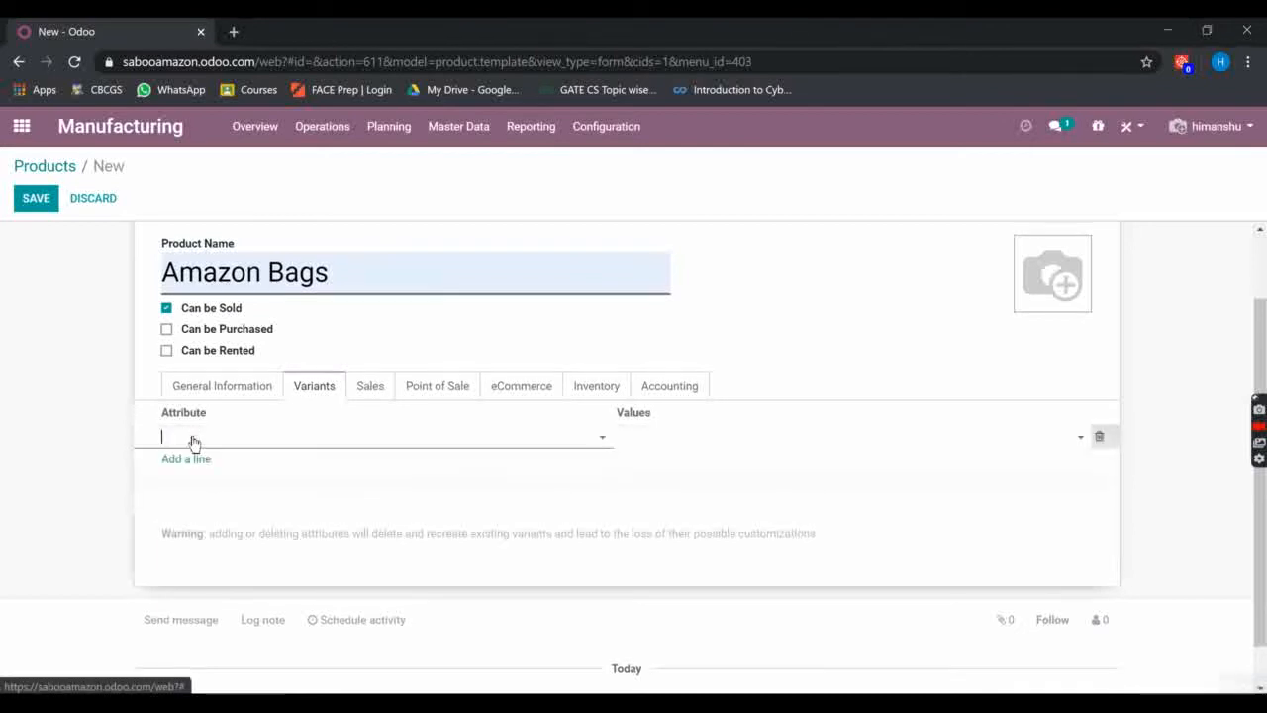
{"action": "left_click", "coordinate": [586, 440]}
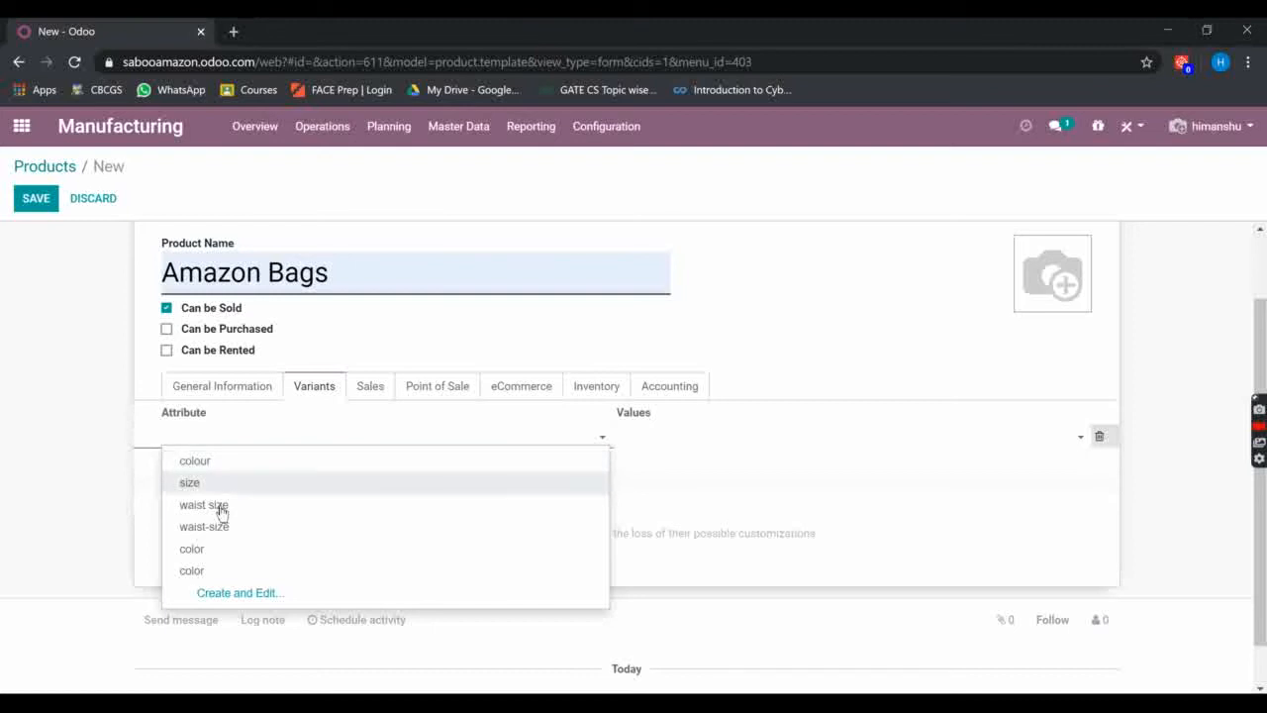
{"action": "left_click", "coordinate": [283, 595]}
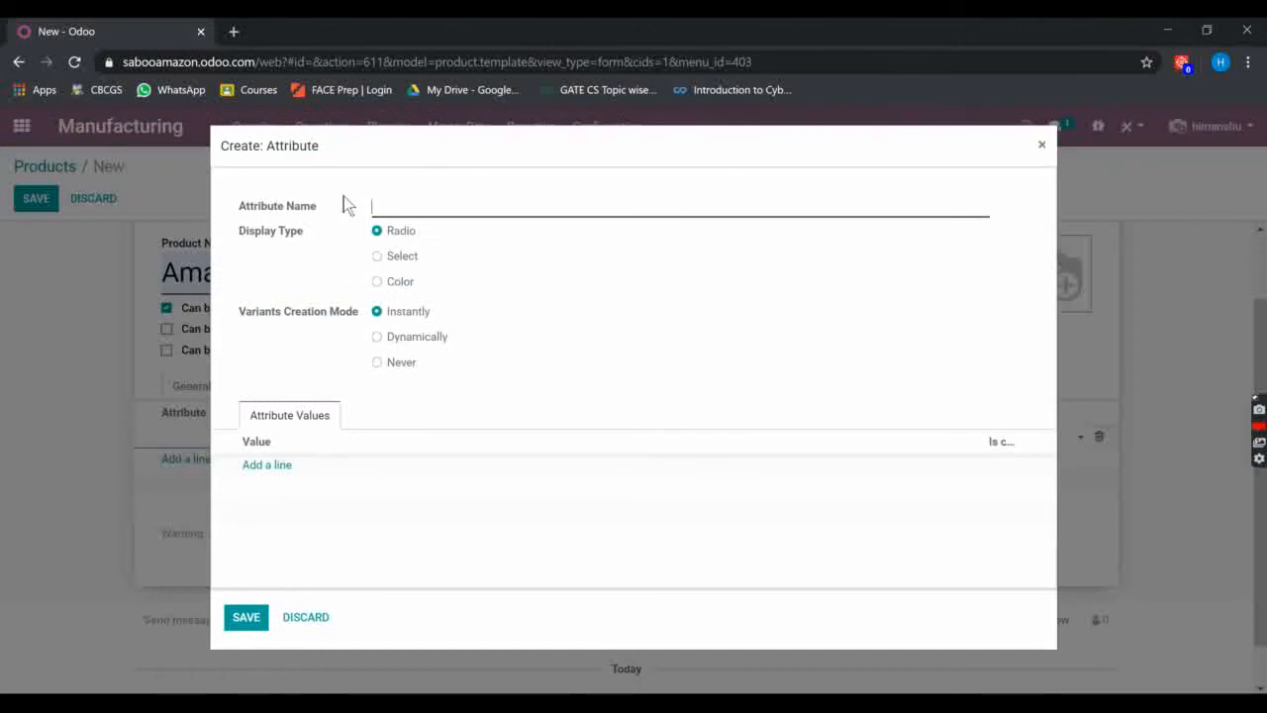
{"action": "left_click", "coordinate": [1043, 145]}
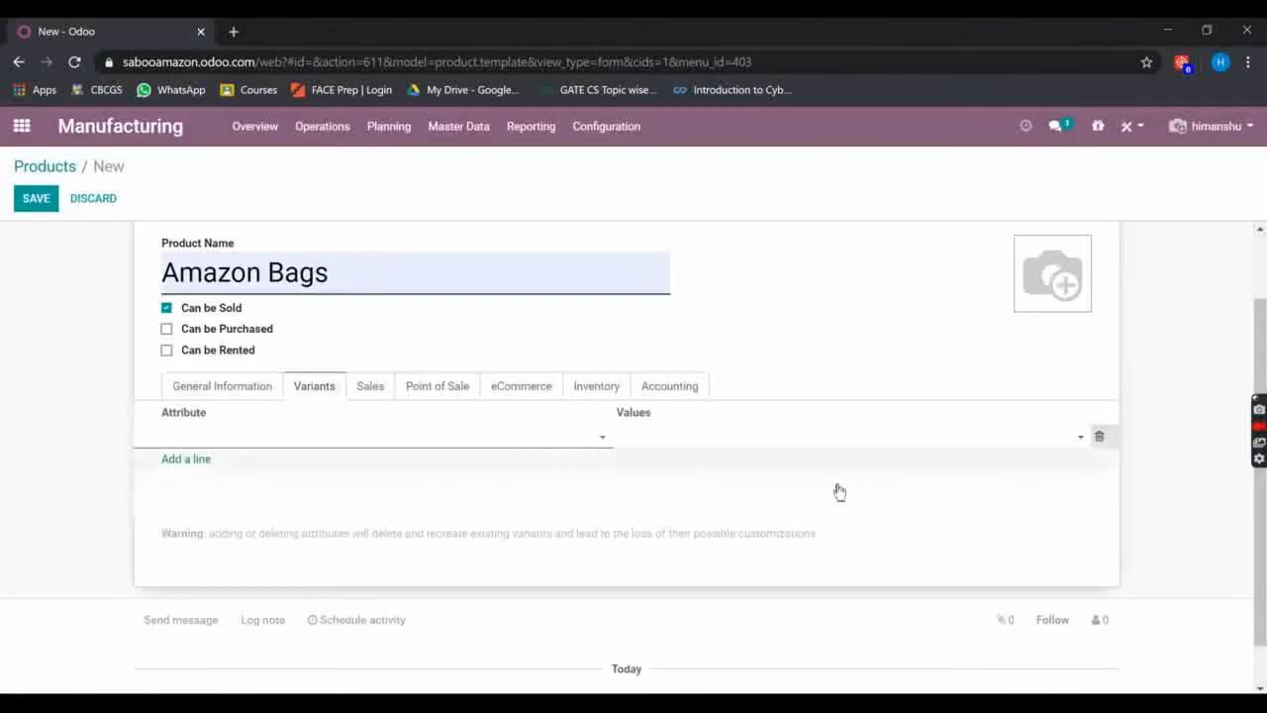
{"action": "left_click", "coordinate": [1100, 439]}
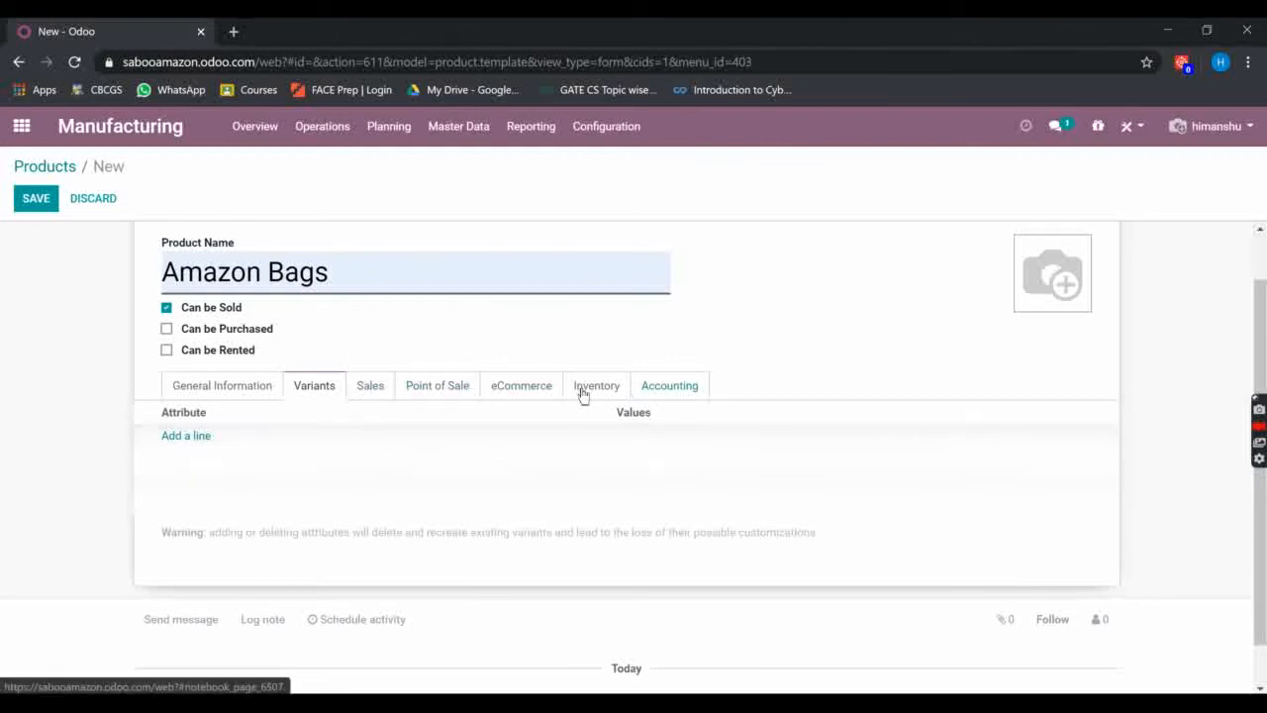
Save the Amazon Bags product and return to the products list
{"action": "left_click", "coordinate": [252, 384]}
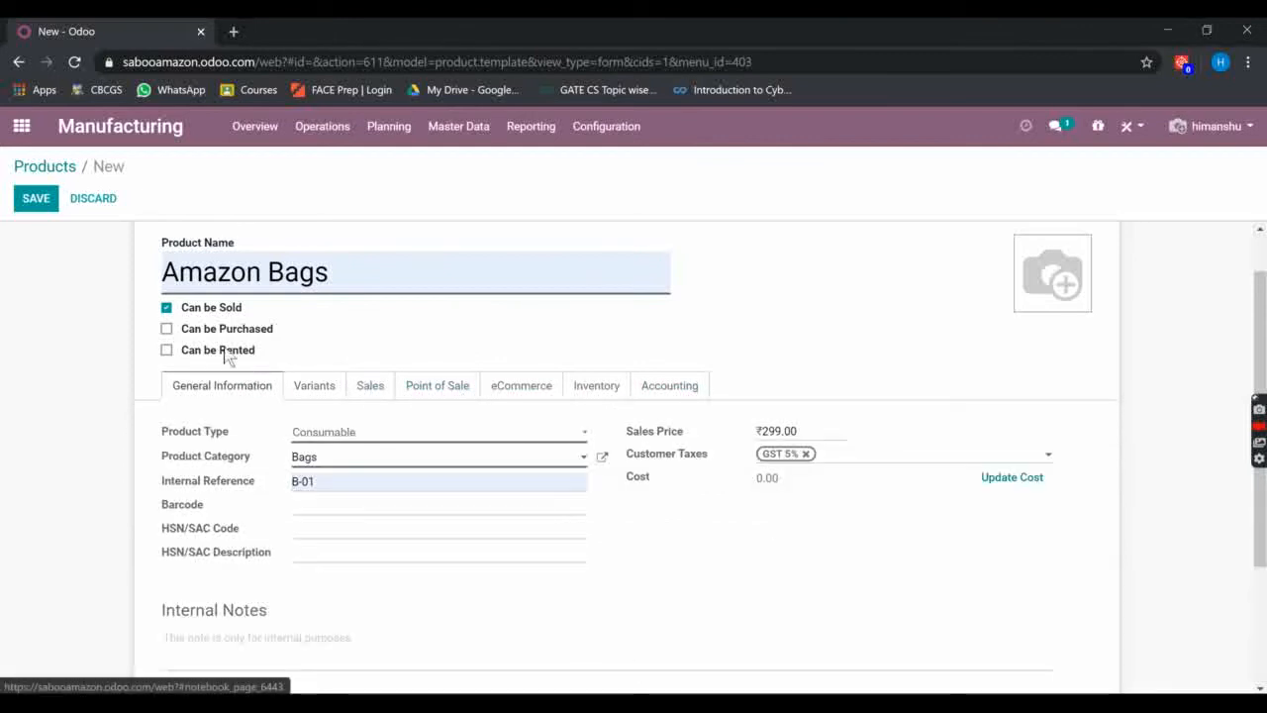
{"action": "left_click", "coordinate": [37, 199]}
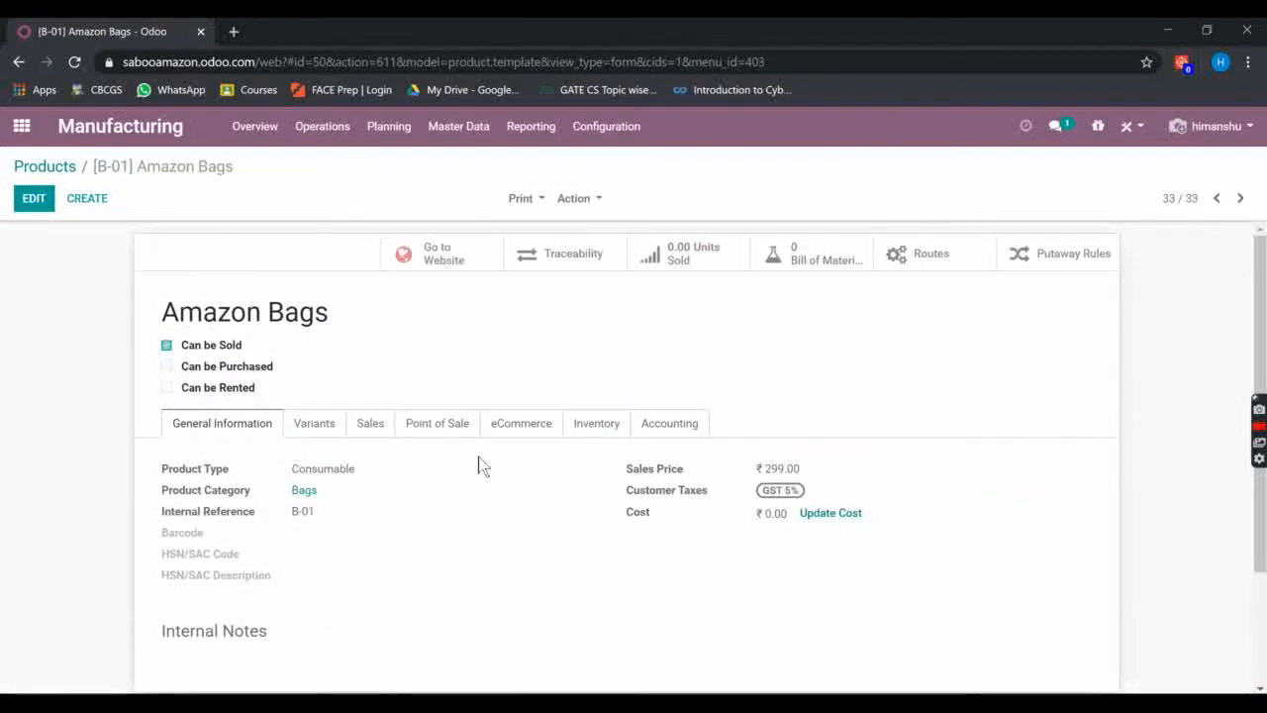
{"action": "left_click", "coordinate": [36, 198]}
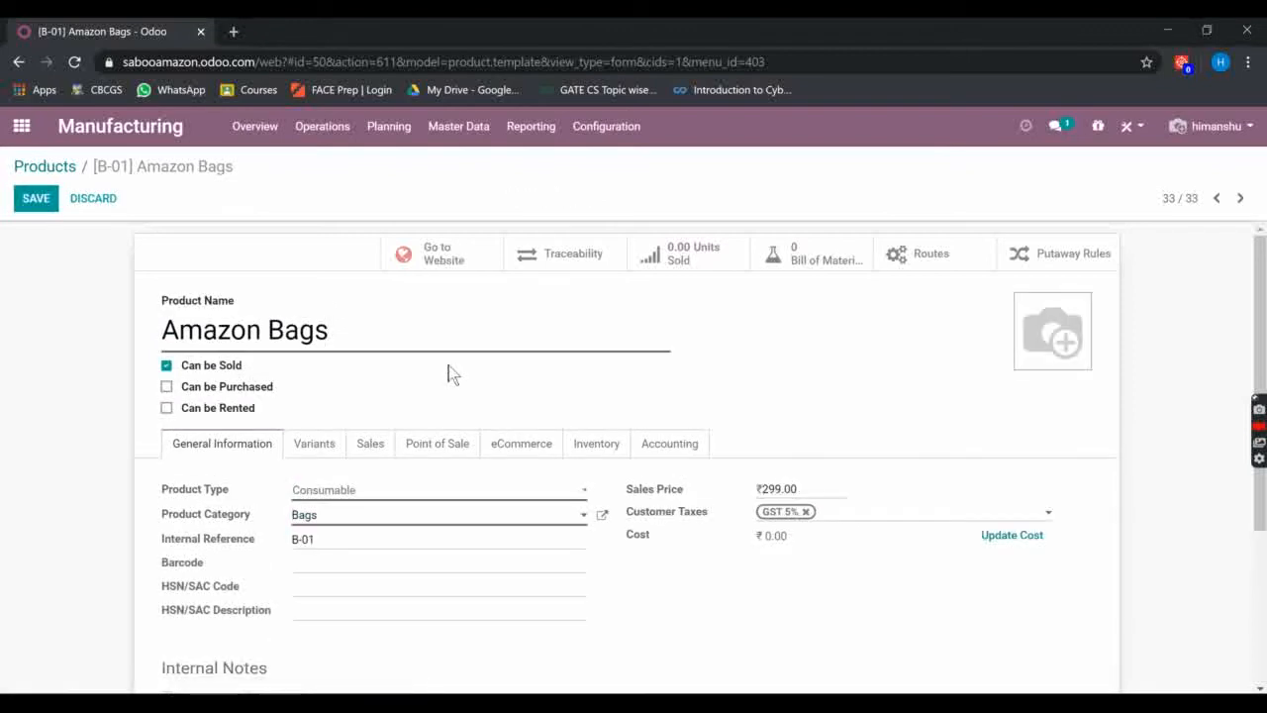
{"action": "scroll", "coordinate": [441, 368], "scroll_direction": "down", "scroll_amount": 1}
{"action": "left_click", "coordinate": [35, 201]}
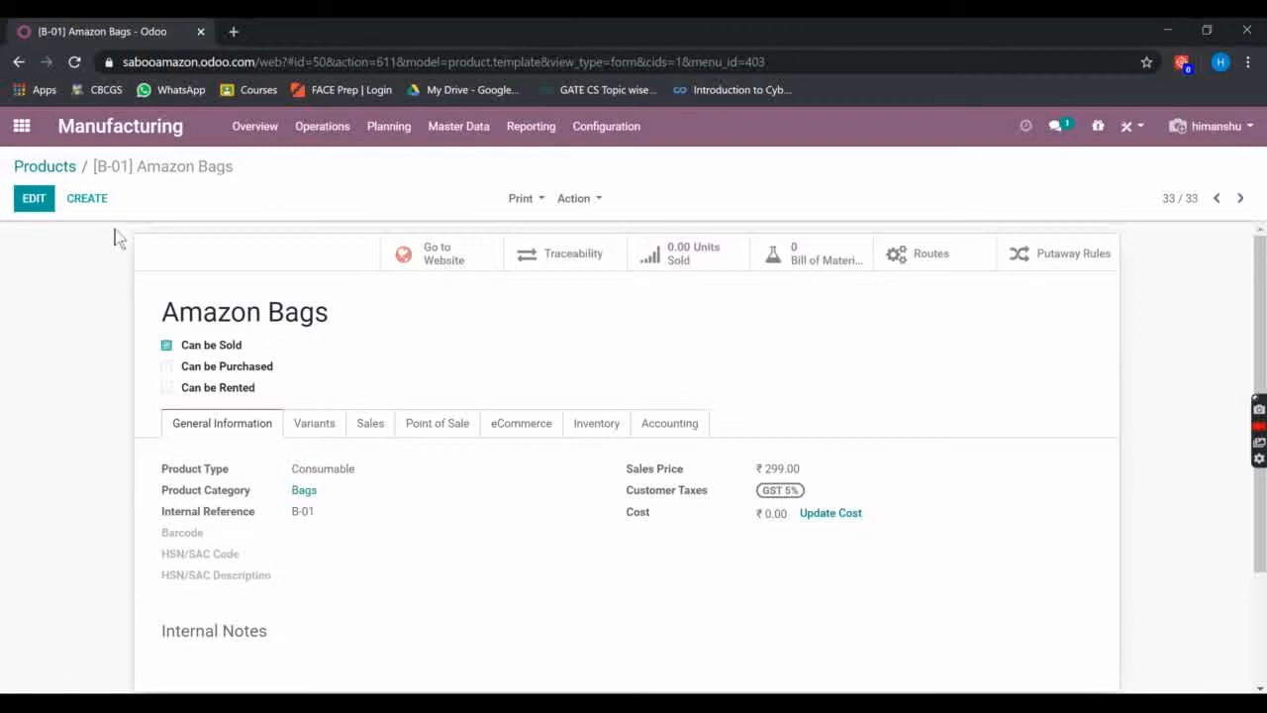
{"action": "left_click", "coordinate": [44, 167]}
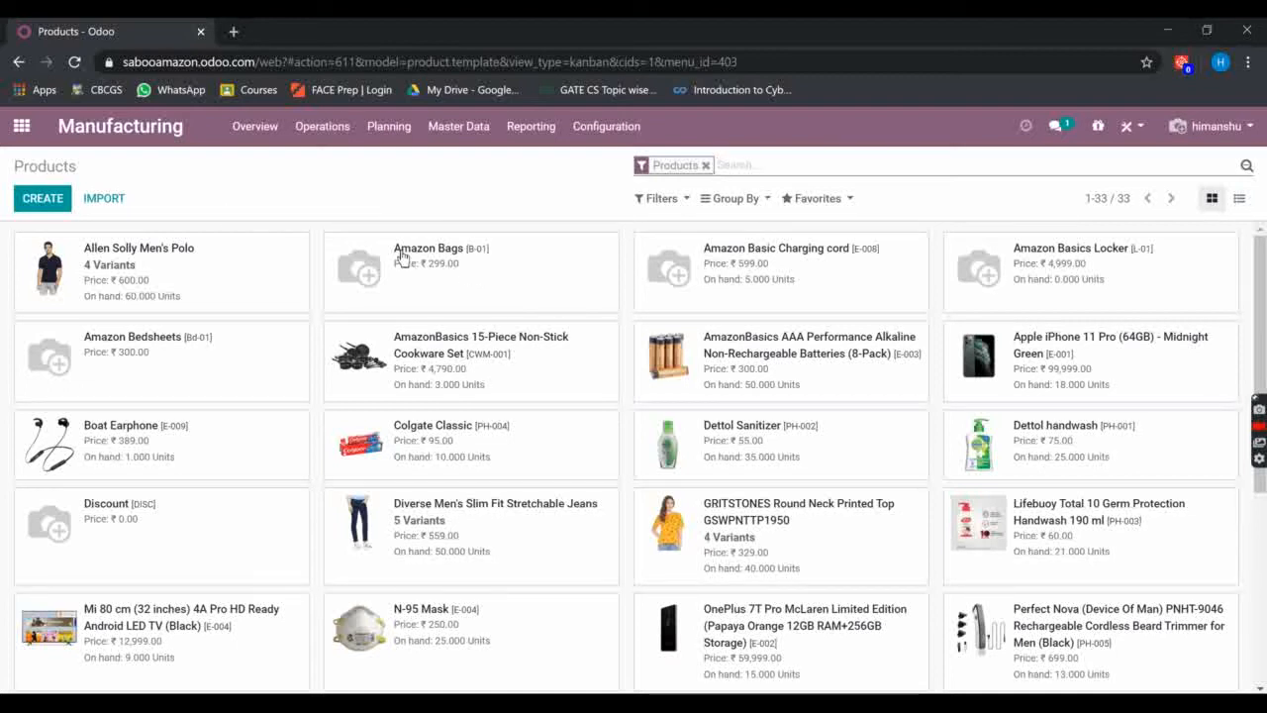
Create a new product named Raw material:Jute and disable its Can be Sold option
{"action": "left_click", "coordinate": [45, 209]}
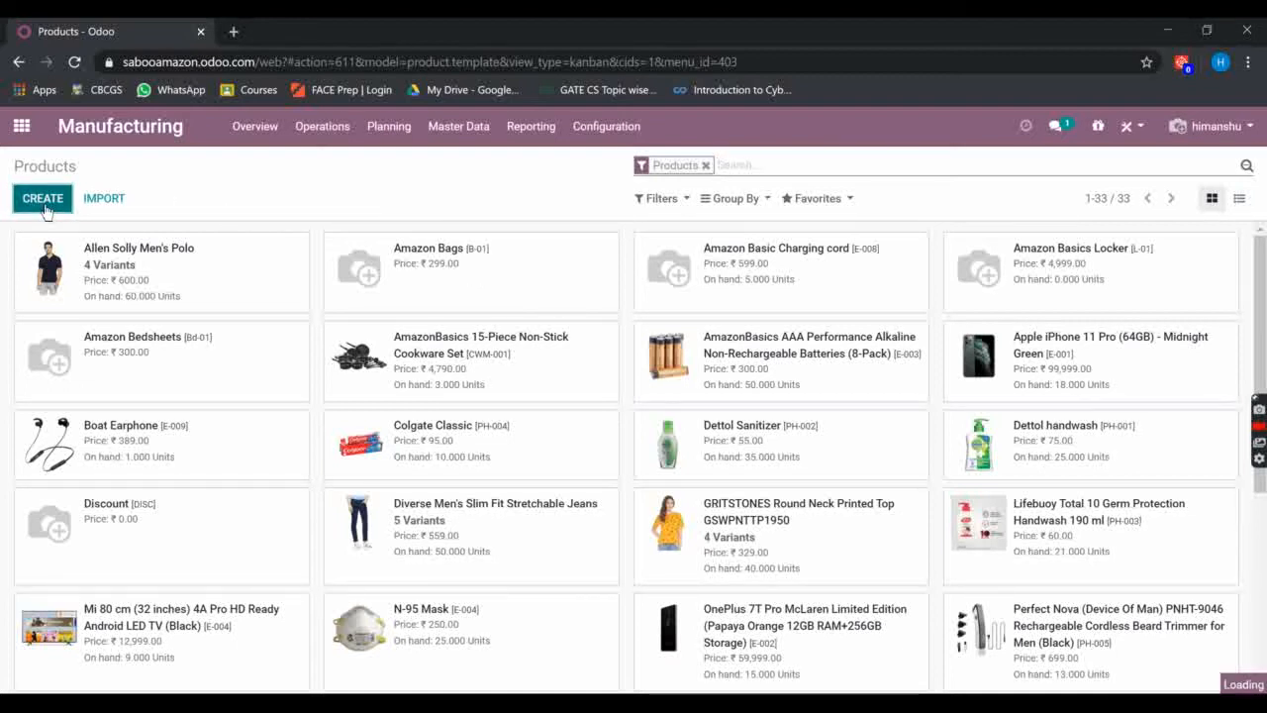
{"action": "left_click", "coordinate": [212, 359]}
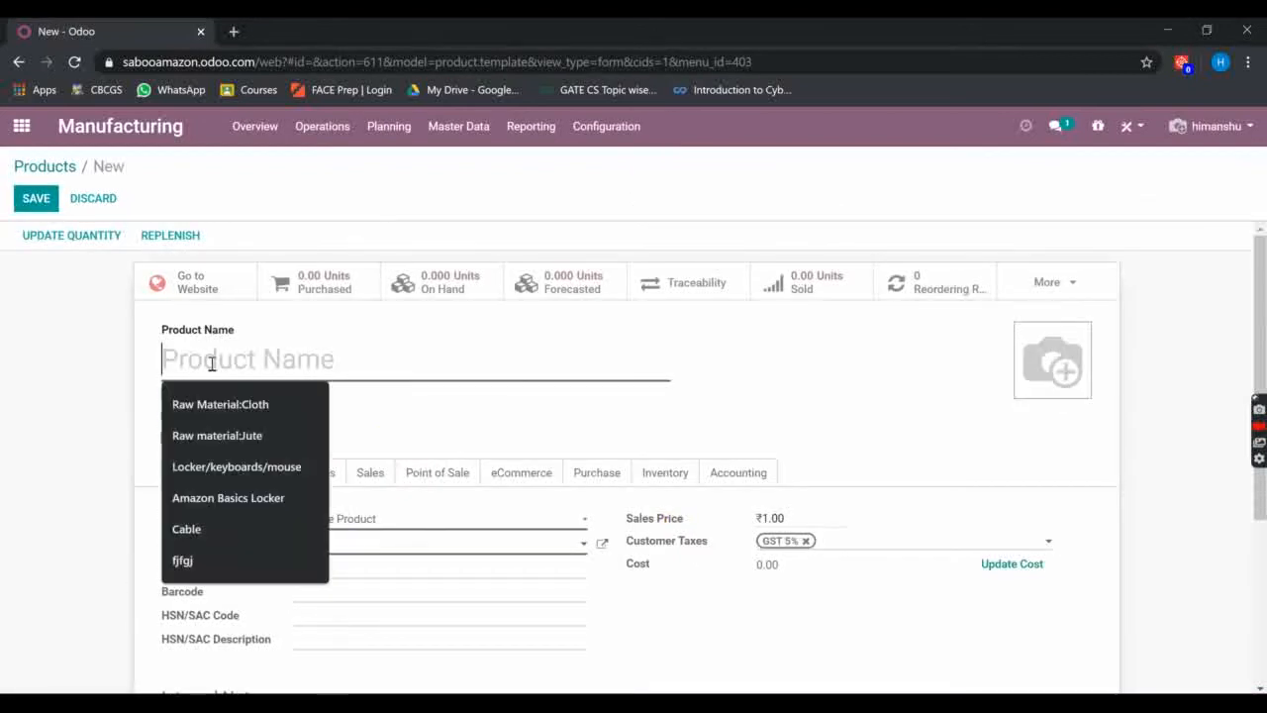
{"action": "left_click", "coordinate": [245, 435]}
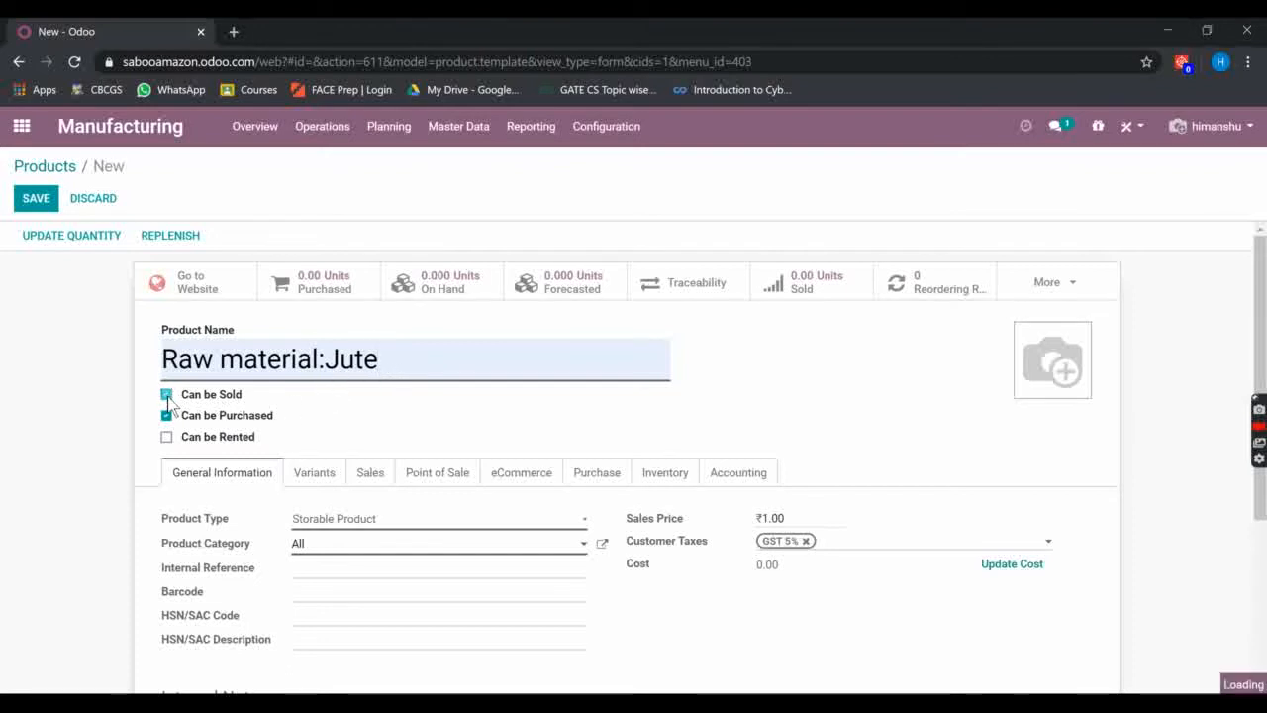
{"action": "left_click", "coordinate": [167, 395]}
{"action": "scroll", "coordinate": [416, 416], "scroll_direction": "down", "scroll_amount": 1}
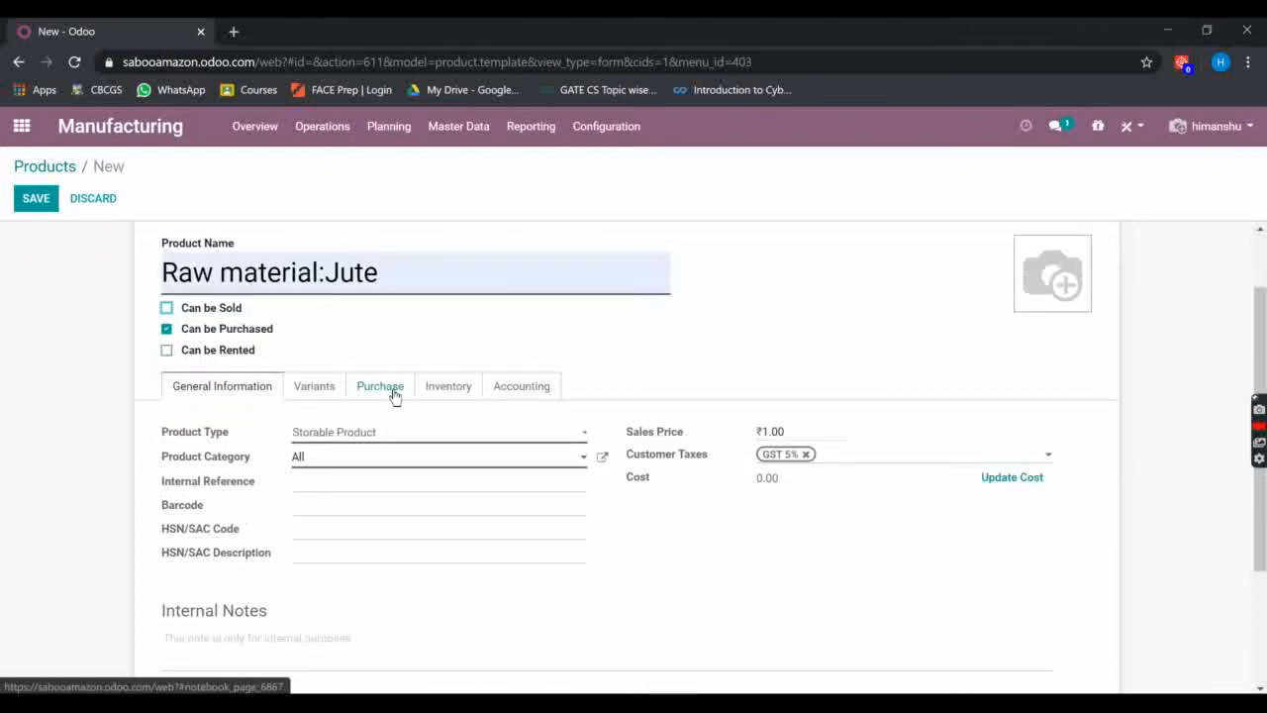
Add a purchase vendor line for the jute product and create a new vendor named Great Jute with its street address
{"action": "left_click", "coordinate": [394, 394]}
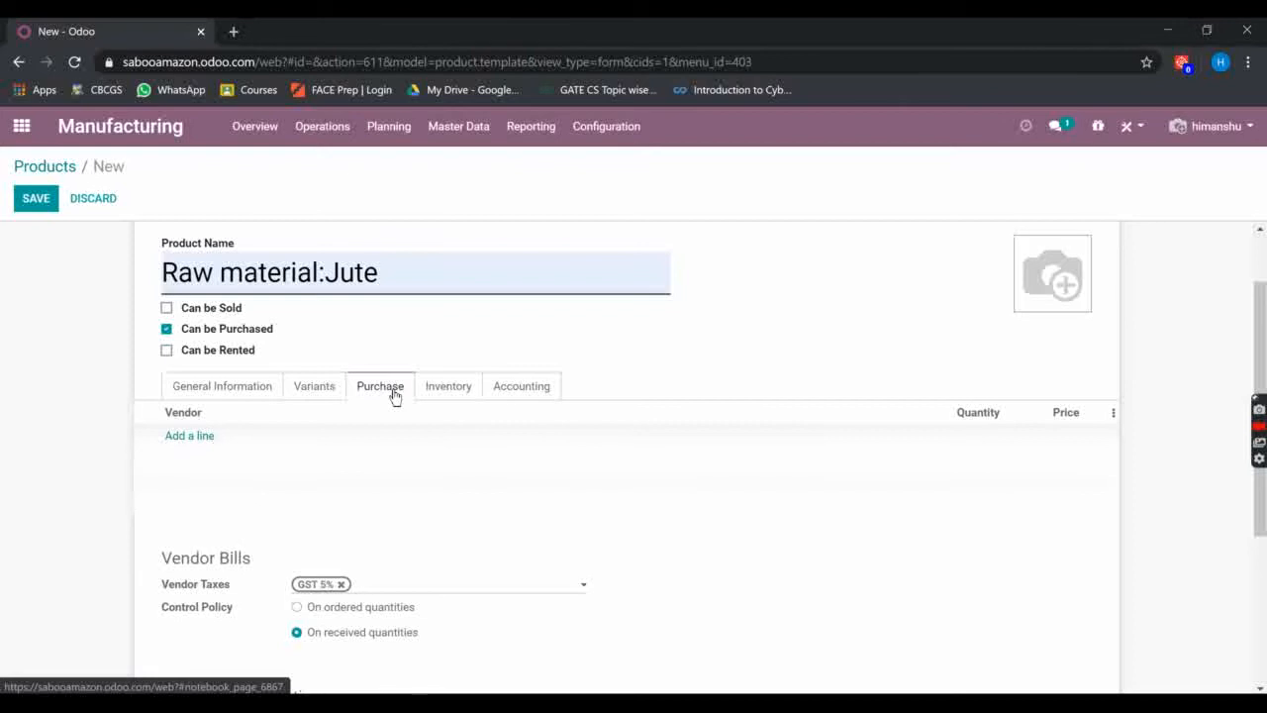
{"action": "left_click", "coordinate": [203, 437]}
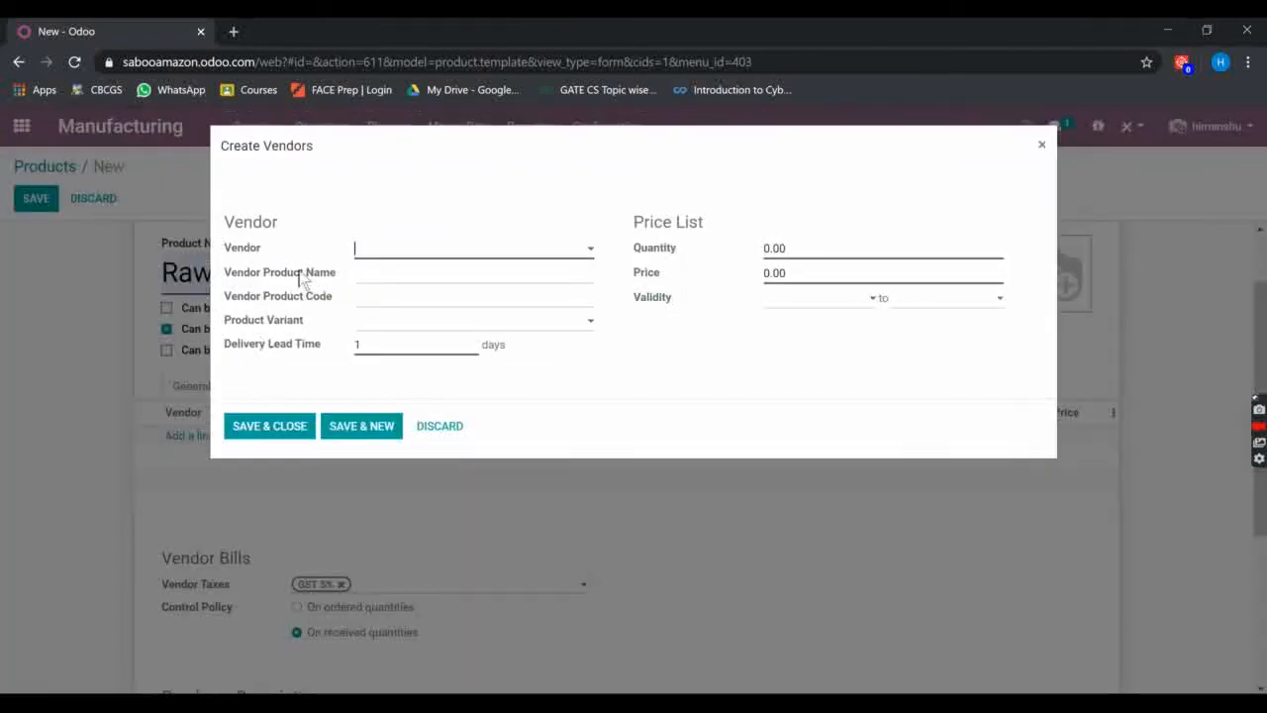
{"action": "left_click", "coordinate": [582, 251]}
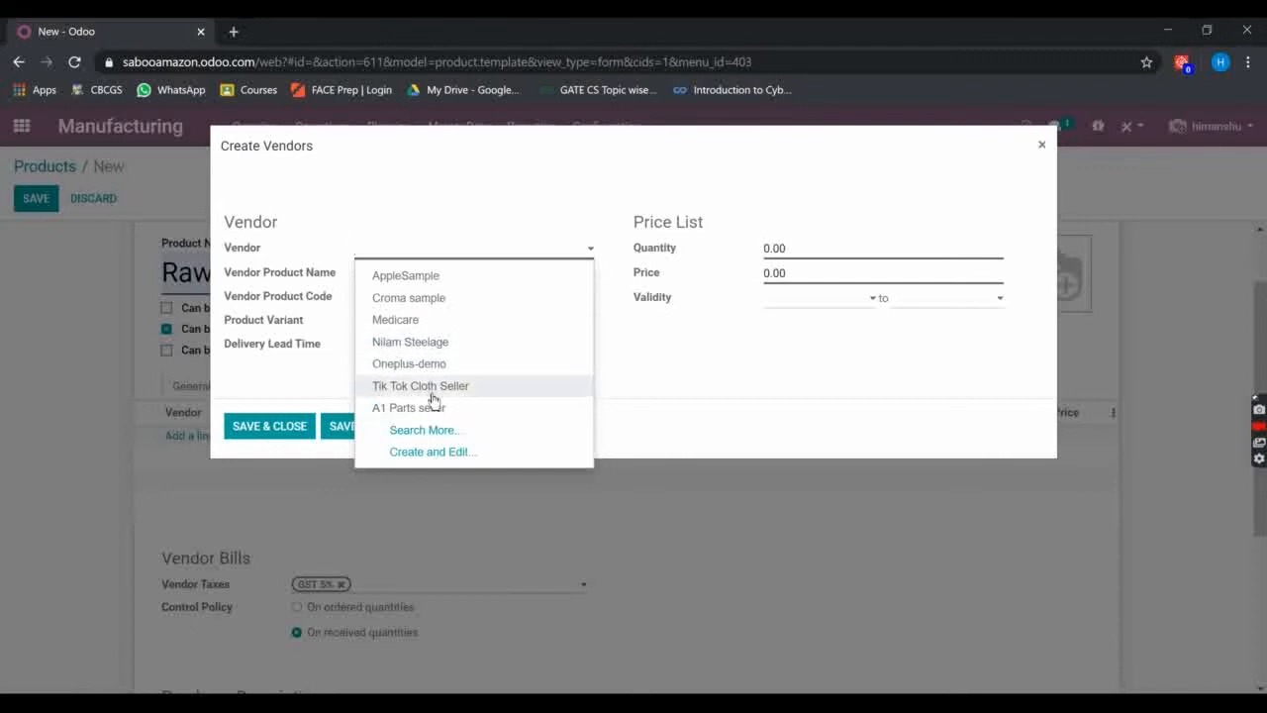
{"action": "left_click", "coordinate": [459, 463]}
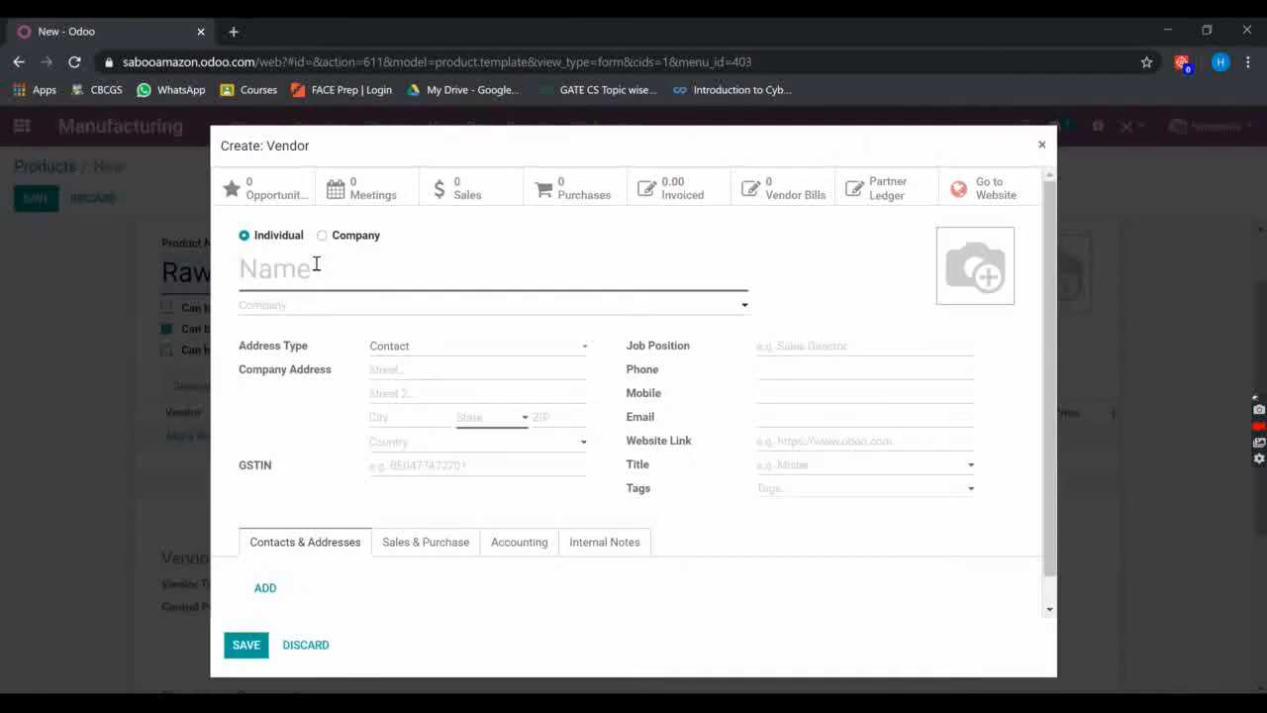
{"action": "type", "text": "Great Jute"}
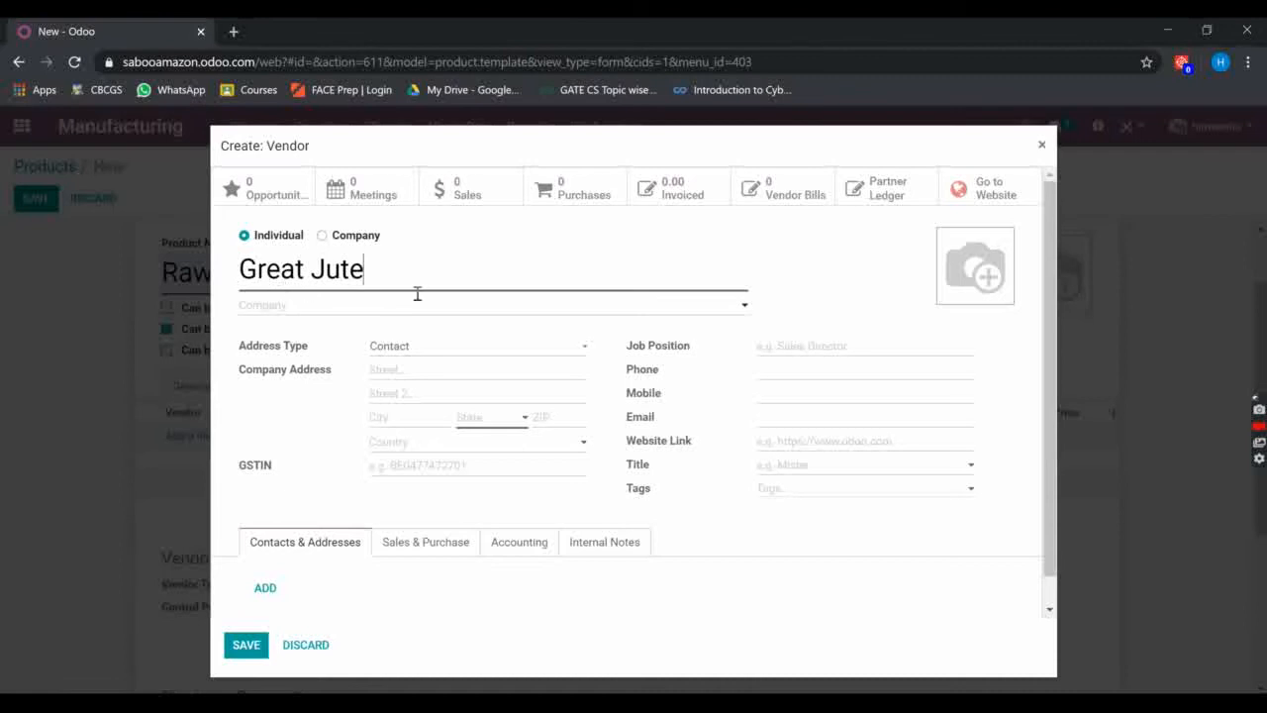
{"action": "scroll", "coordinate": [435, 317], "scroll_direction": "down", "scroll_amount": 1}
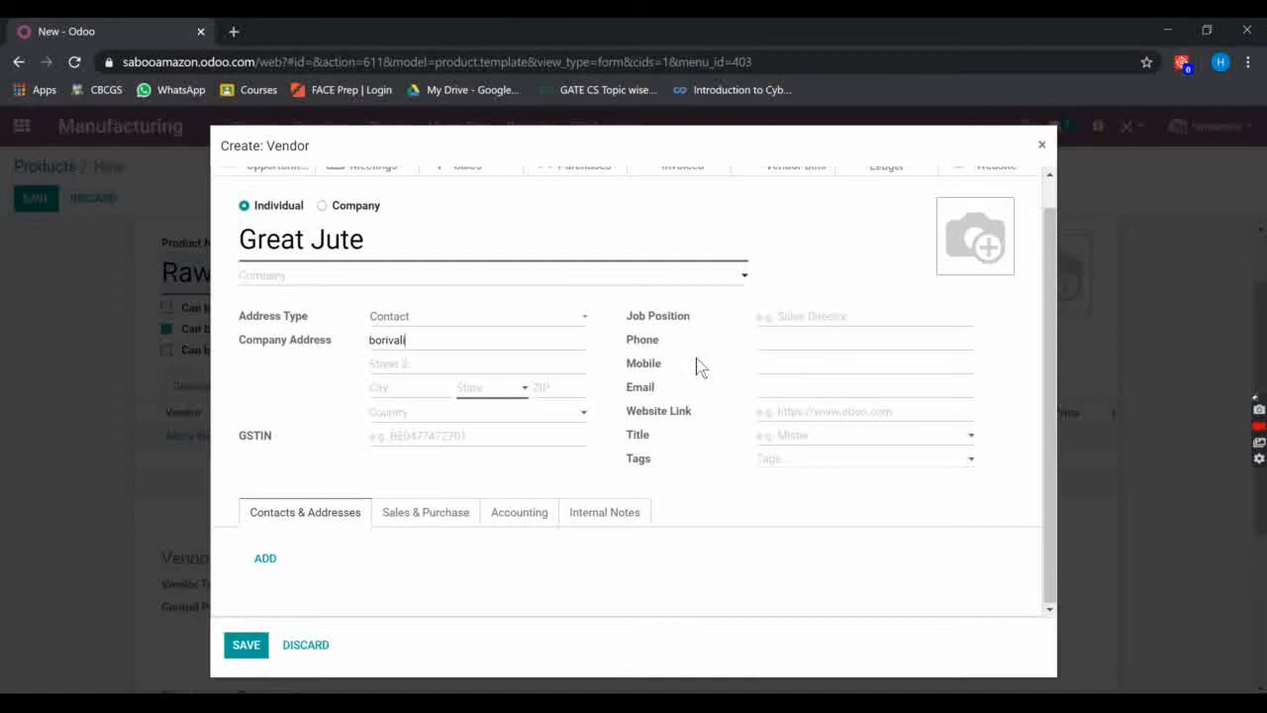
{"action": "left_click", "coordinate": [445, 515]}
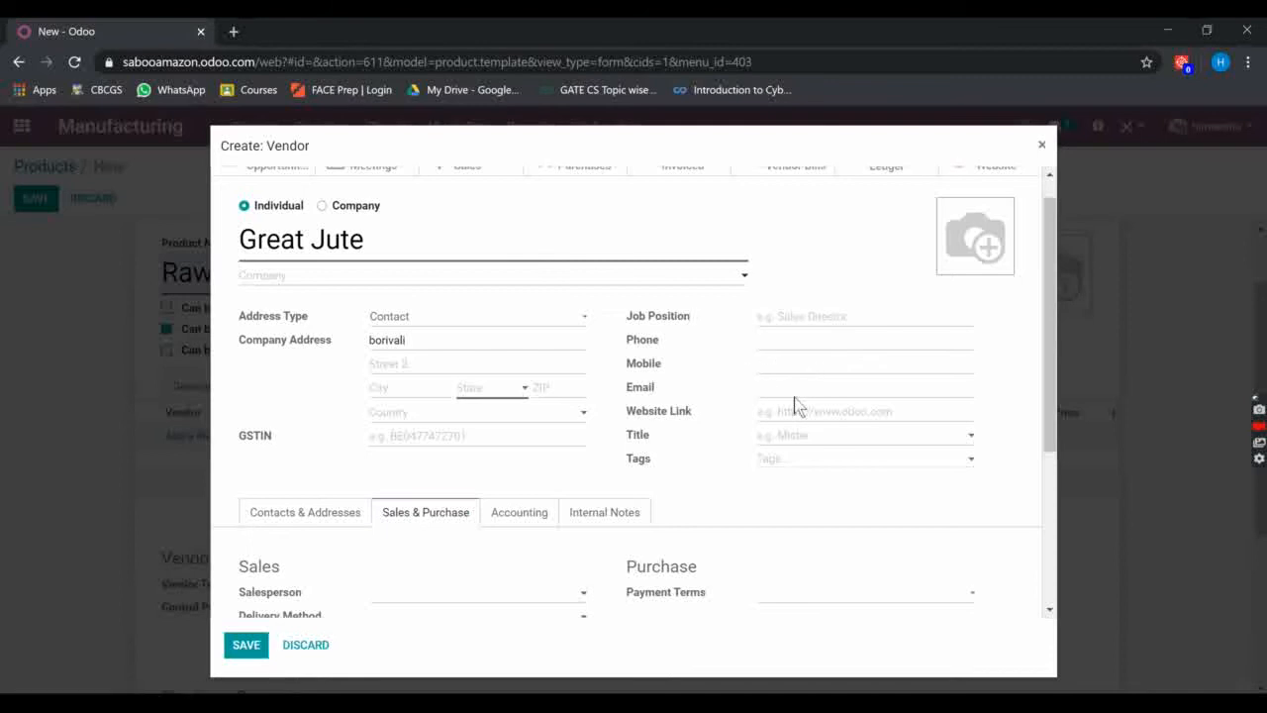
{"action": "left_click", "coordinate": [523, 521]}
{"action": "left_click", "coordinate": [623, 529]}
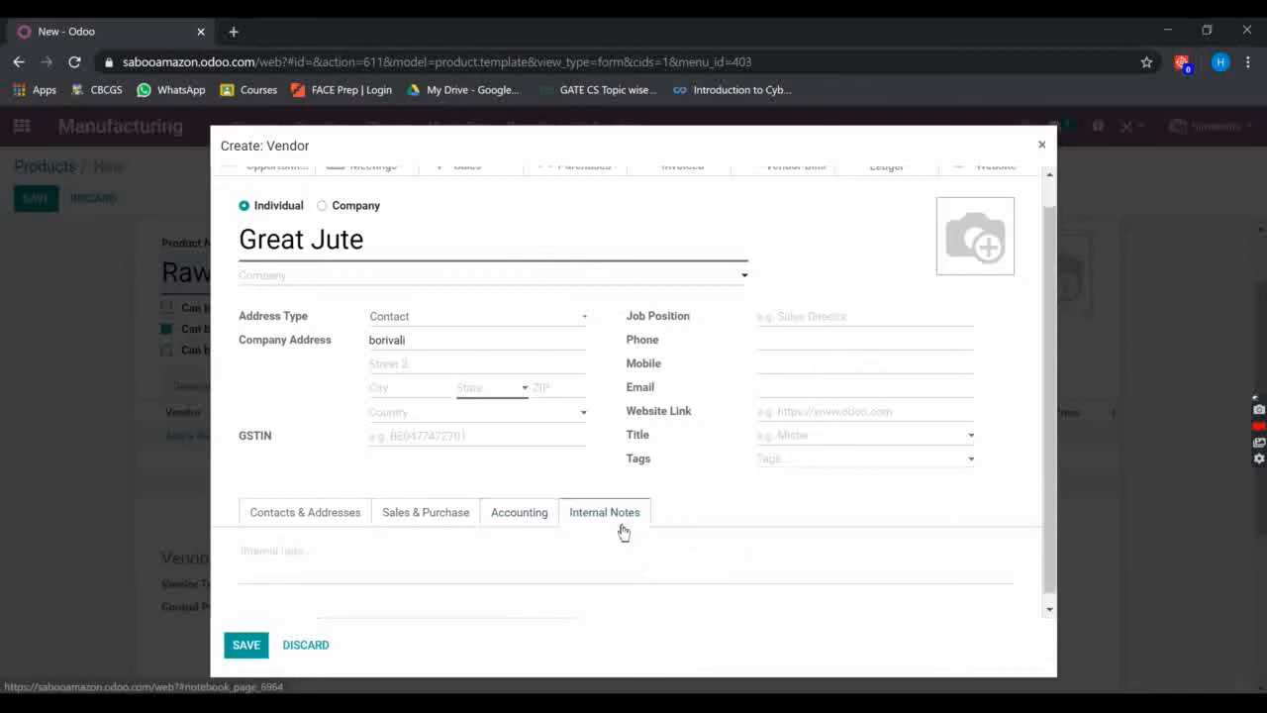
Assign a salesperson to the Great Jute vendor and set its delivery method to Free delivery charges
{"action": "left_click", "coordinate": [454, 507]}
{"action": "scroll", "coordinate": [456, 508], "scroll_direction": "down", "scroll_amount": 3}
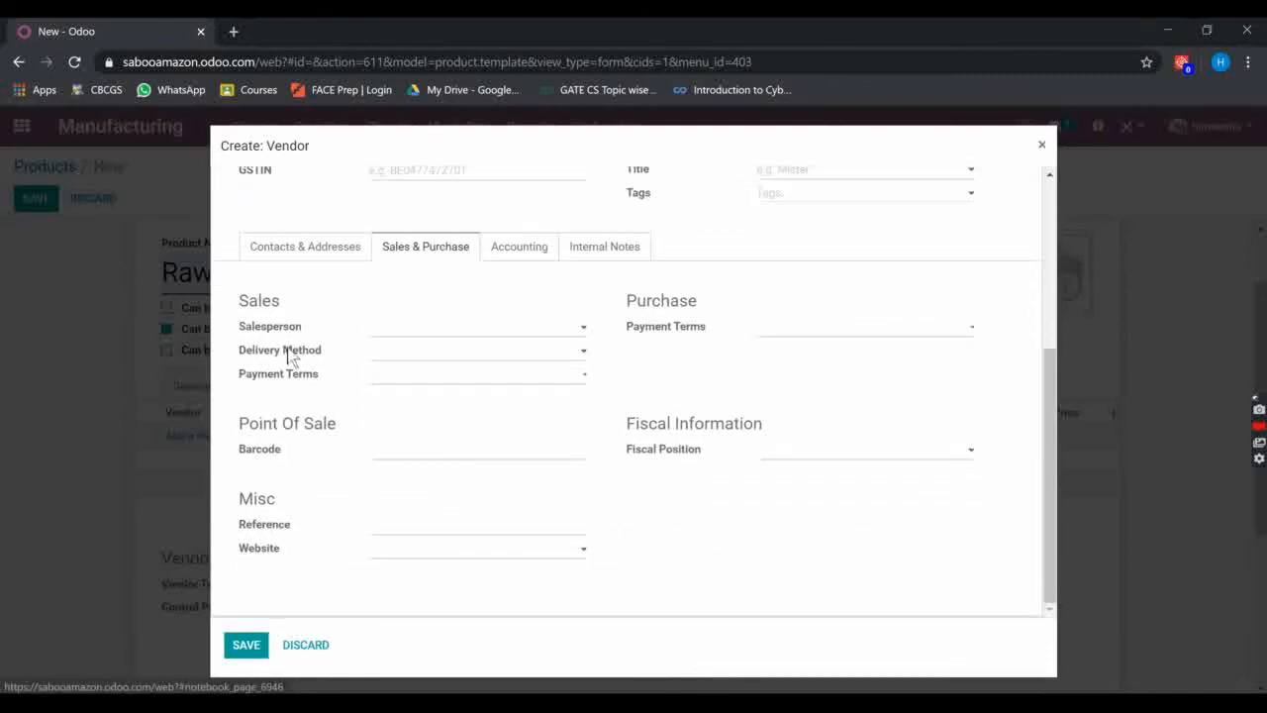
{"action": "left_click", "coordinate": [550, 334]}
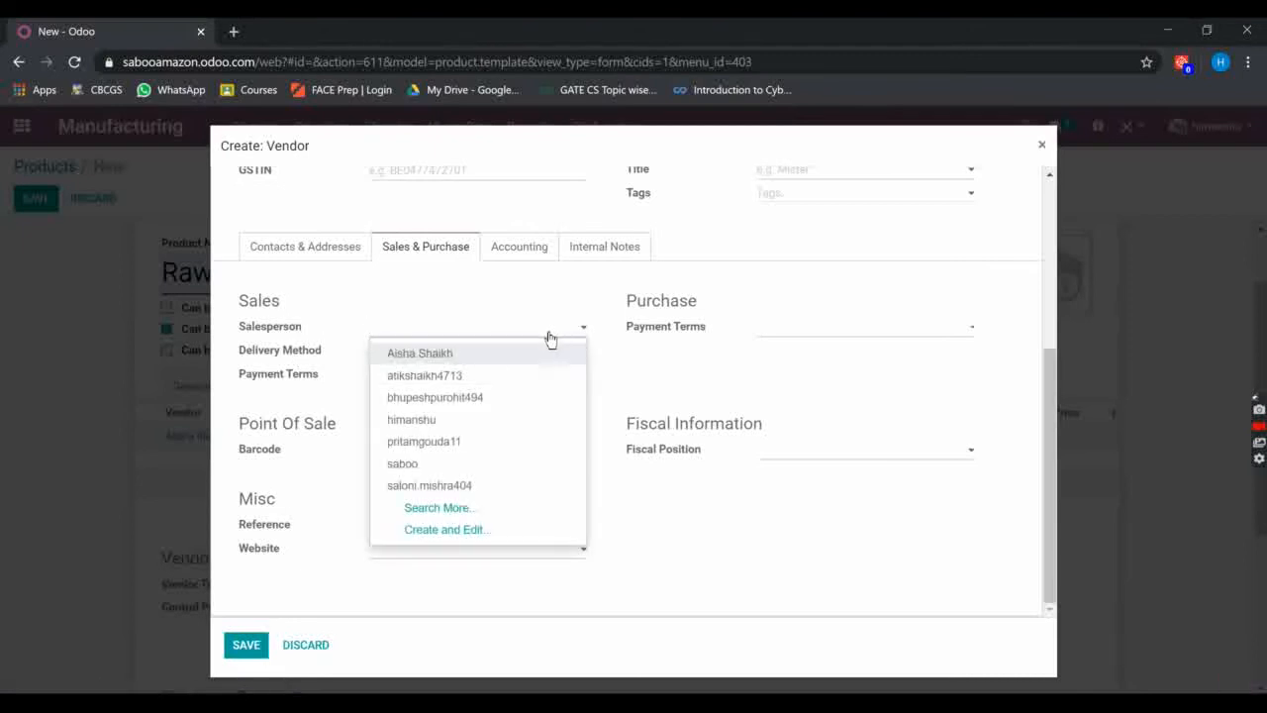
{"action": "left_click", "coordinate": [425, 463]}
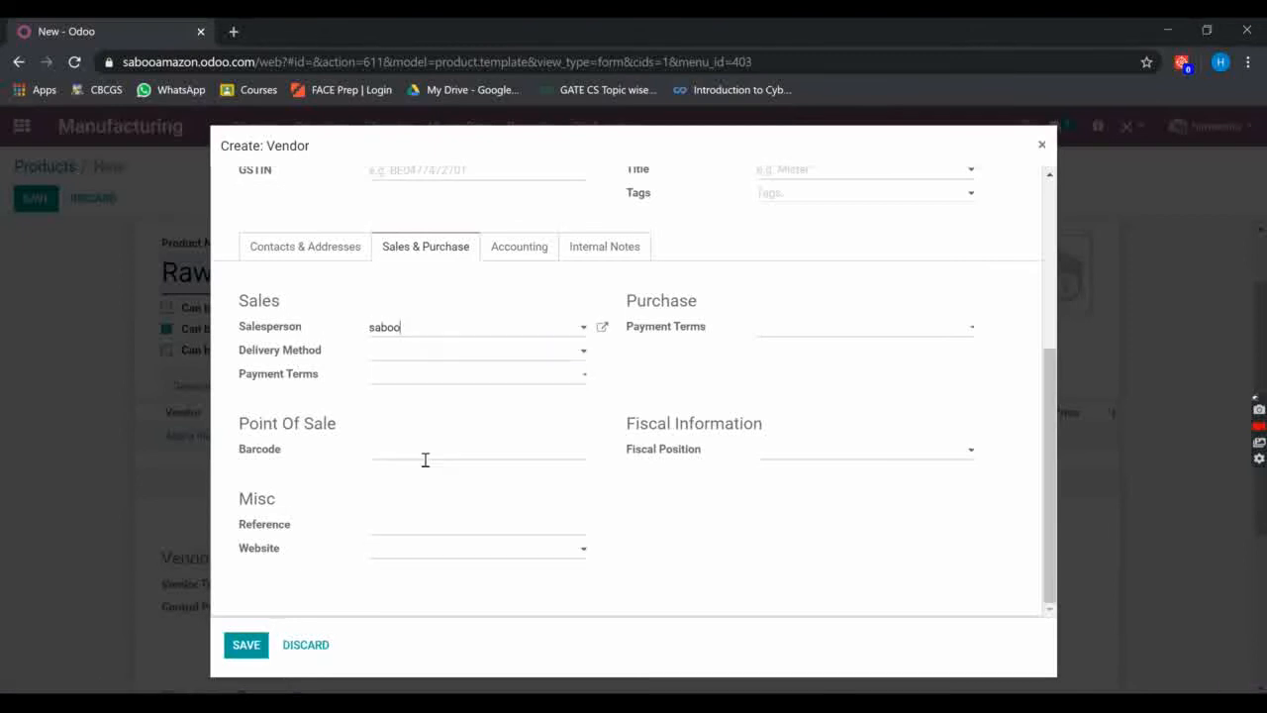
{"action": "left_click", "coordinate": [557, 352]}
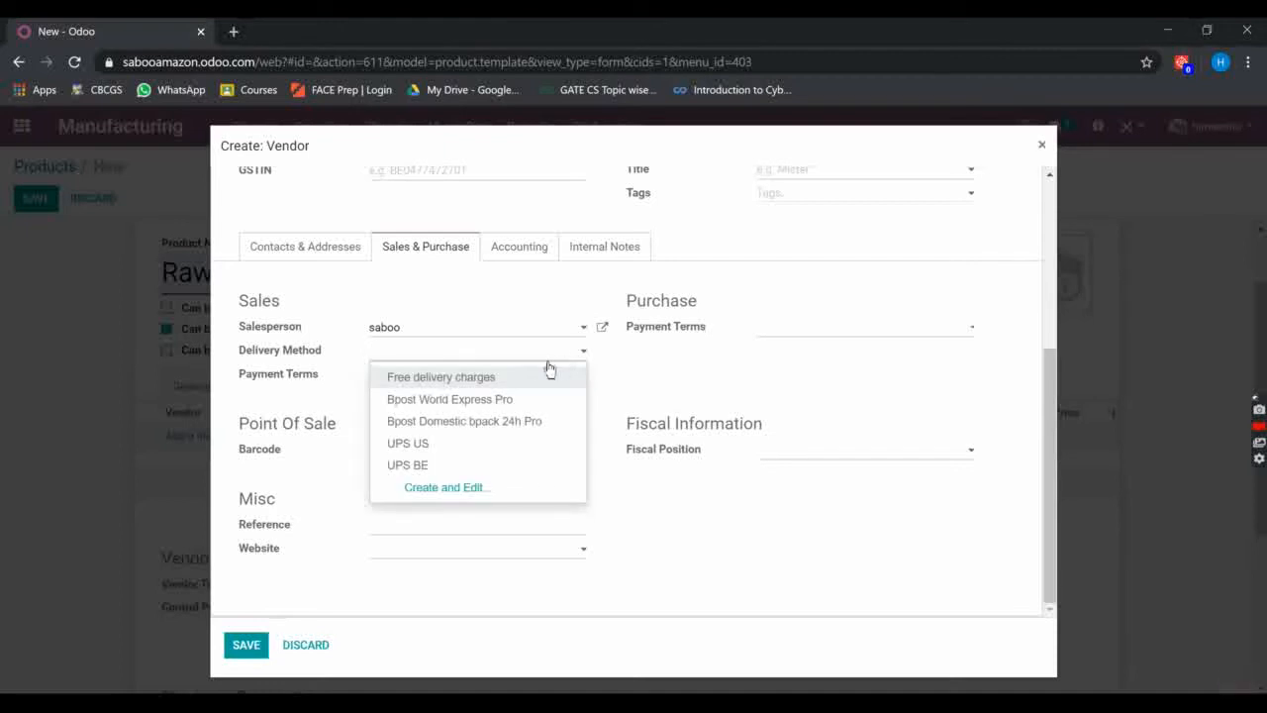
{"action": "left_click", "coordinate": [436, 381]}
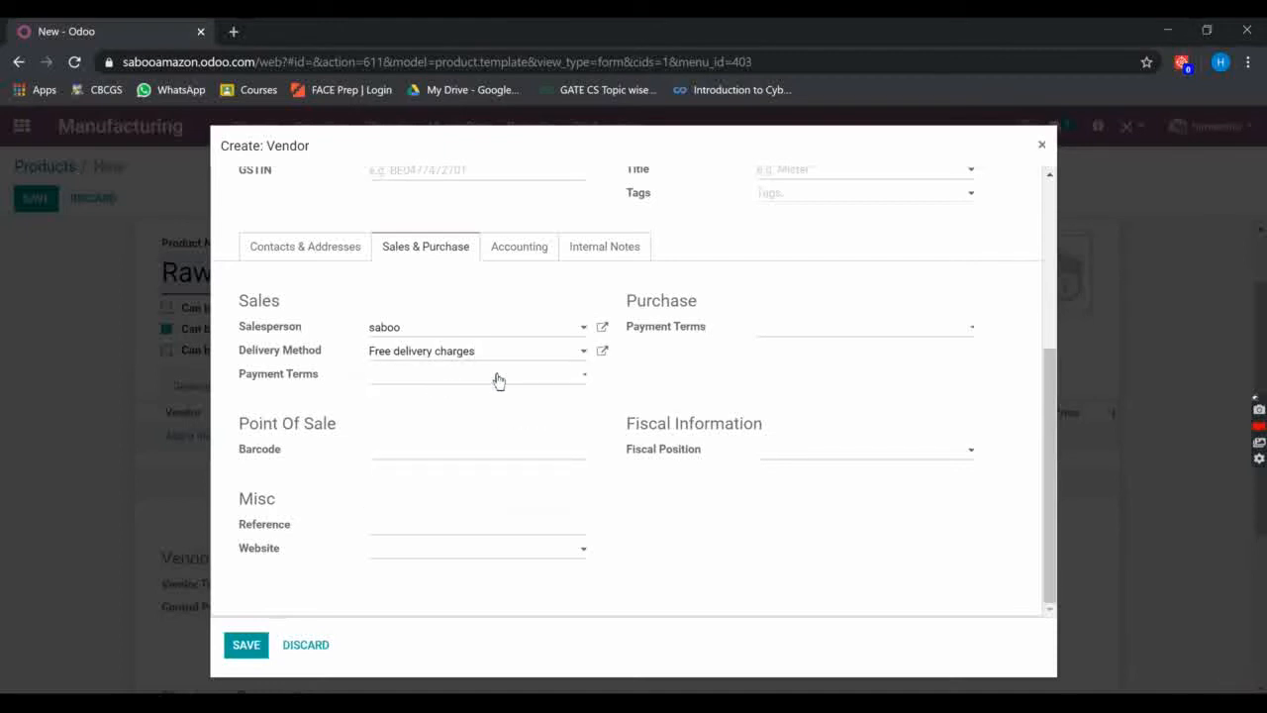
Set the Great Jute vendor's sales payment terms to 15 Days and its purchase payment terms to 30 Days
{"action": "left_click", "coordinate": [539, 381]}
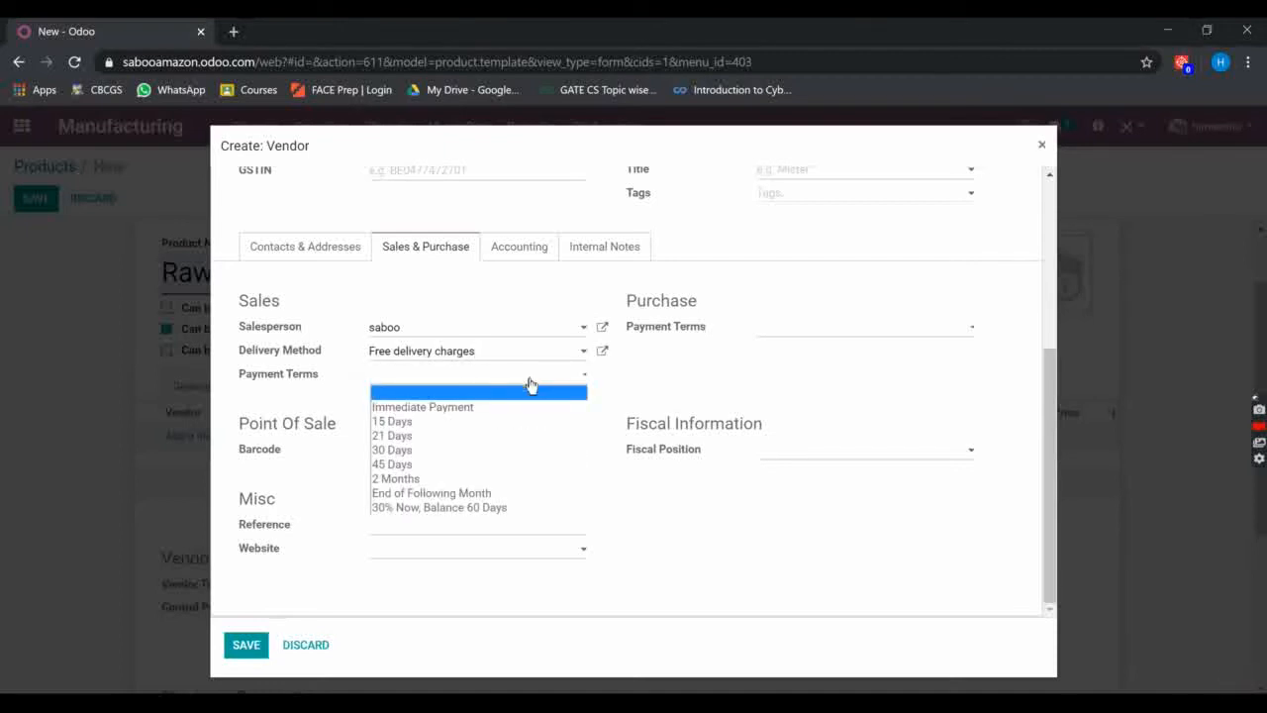
{"action": "left_click", "coordinate": [438, 423]}
{"action": "left_click", "coordinate": [881, 330]}
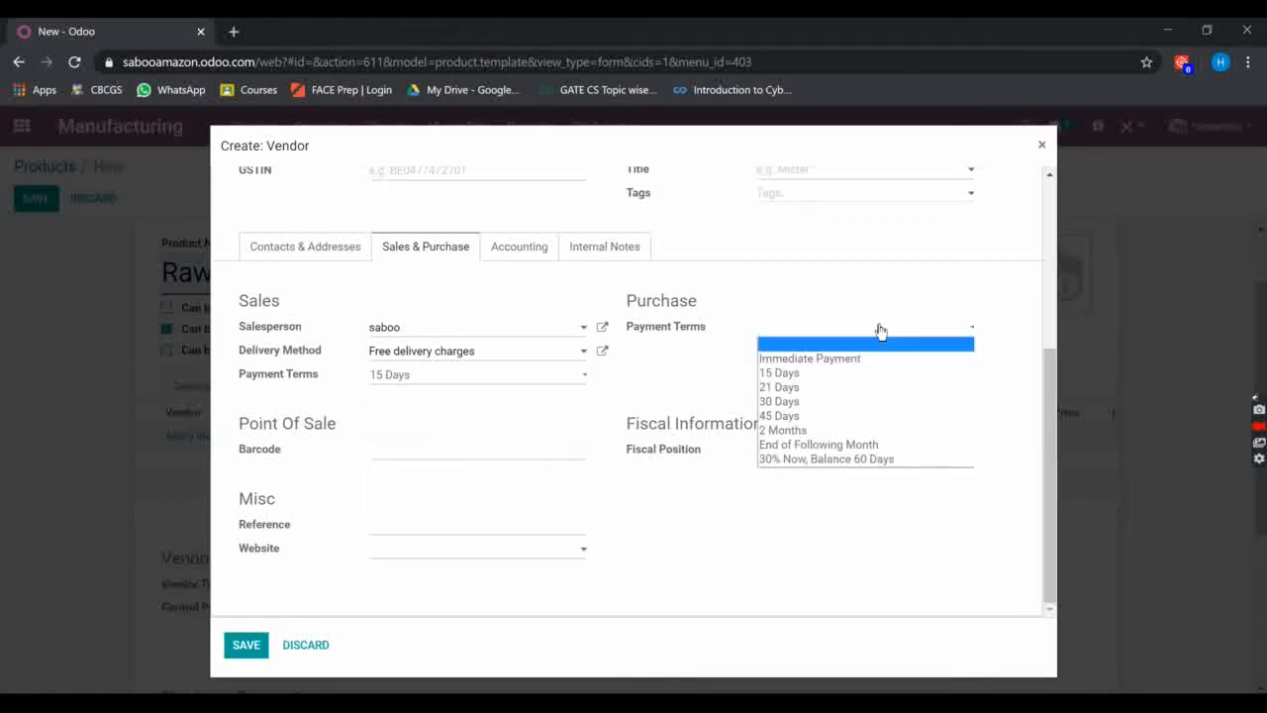
{"action": "left_click", "coordinate": [809, 402]}
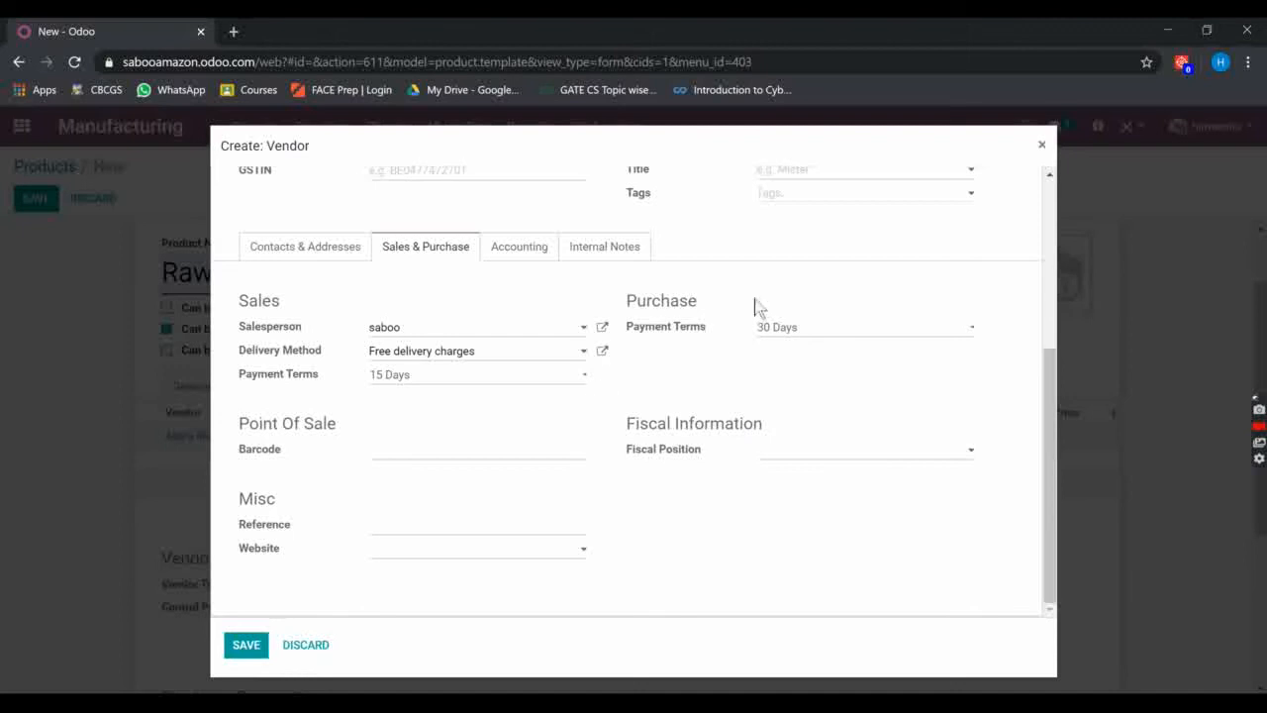
{"action": "scroll", "coordinate": [485, 362], "scroll_direction": "up", "scroll_amount": 5}
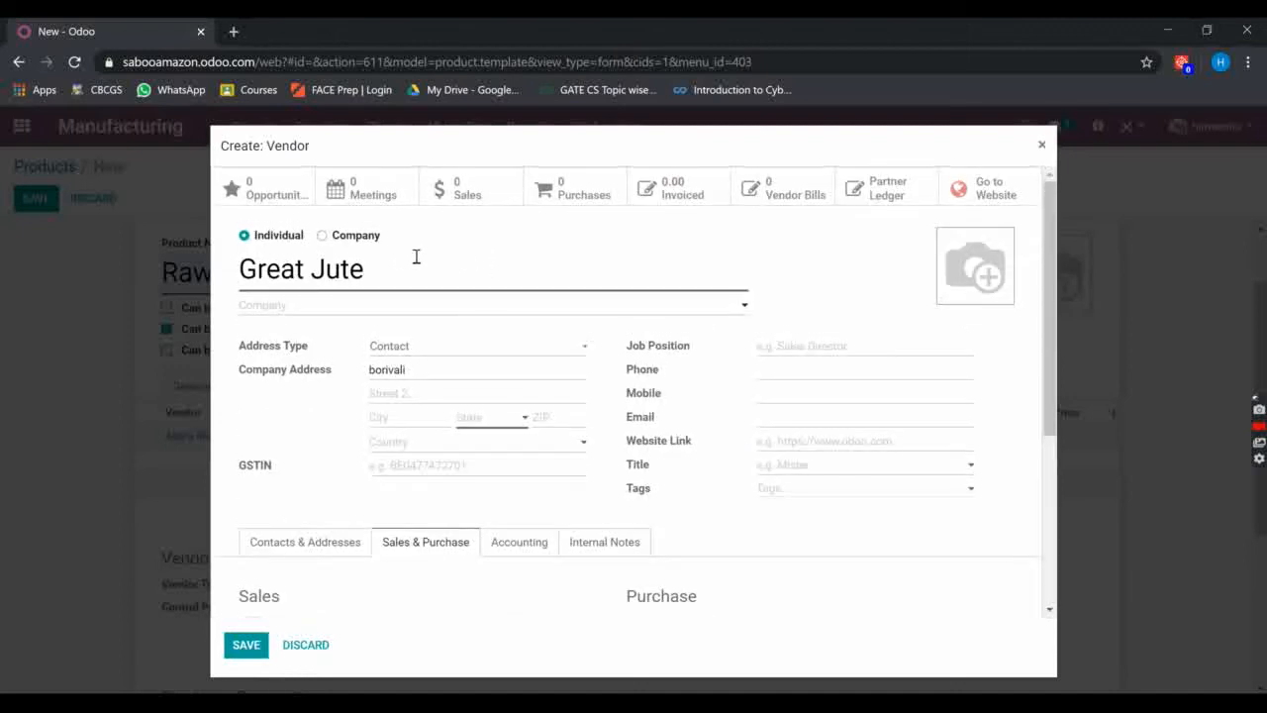
{"action": "scroll", "coordinate": [419, 348], "scroll_direction": "down", "scroll_amount": 5}
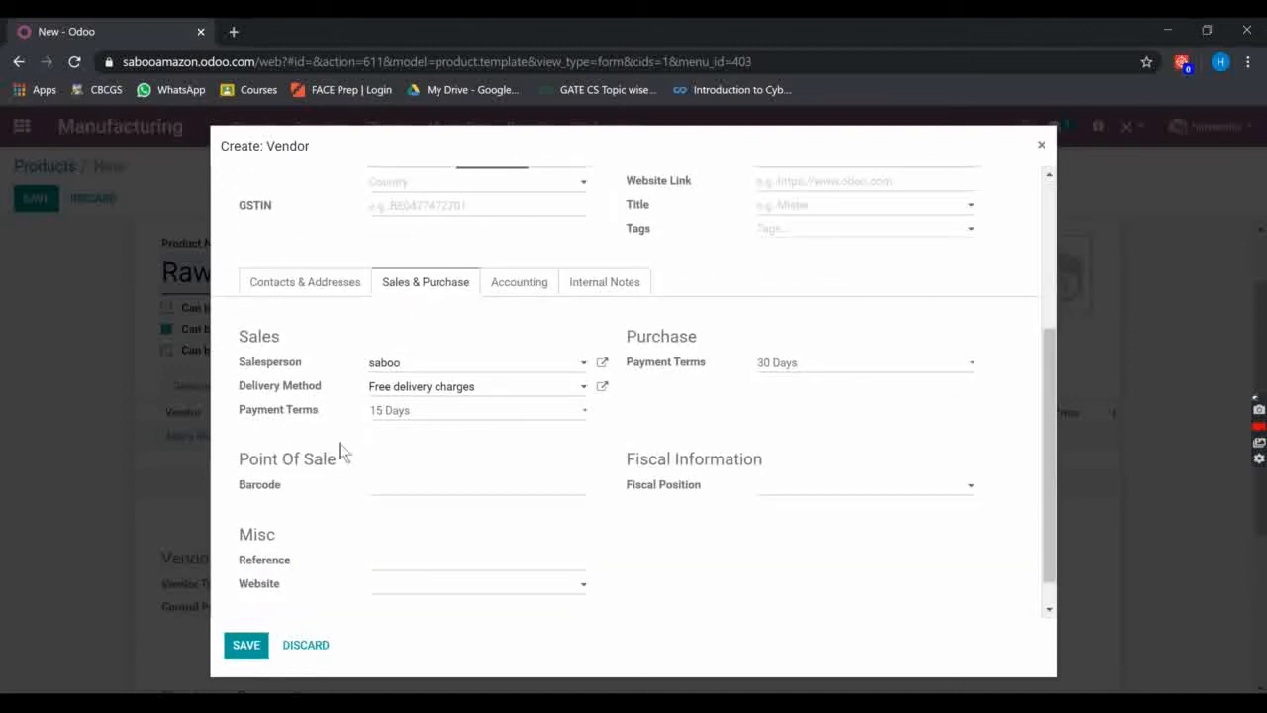
Set the vendor's state to Tarapacá (CL) in the company address and save the Great Jute vendor
{"action": "left_click", "coordinate": [247, 647]}
{"action": "scroll", "coordinate": [764, 354], "scroll_direction": "up", "scroll_amount": 5}
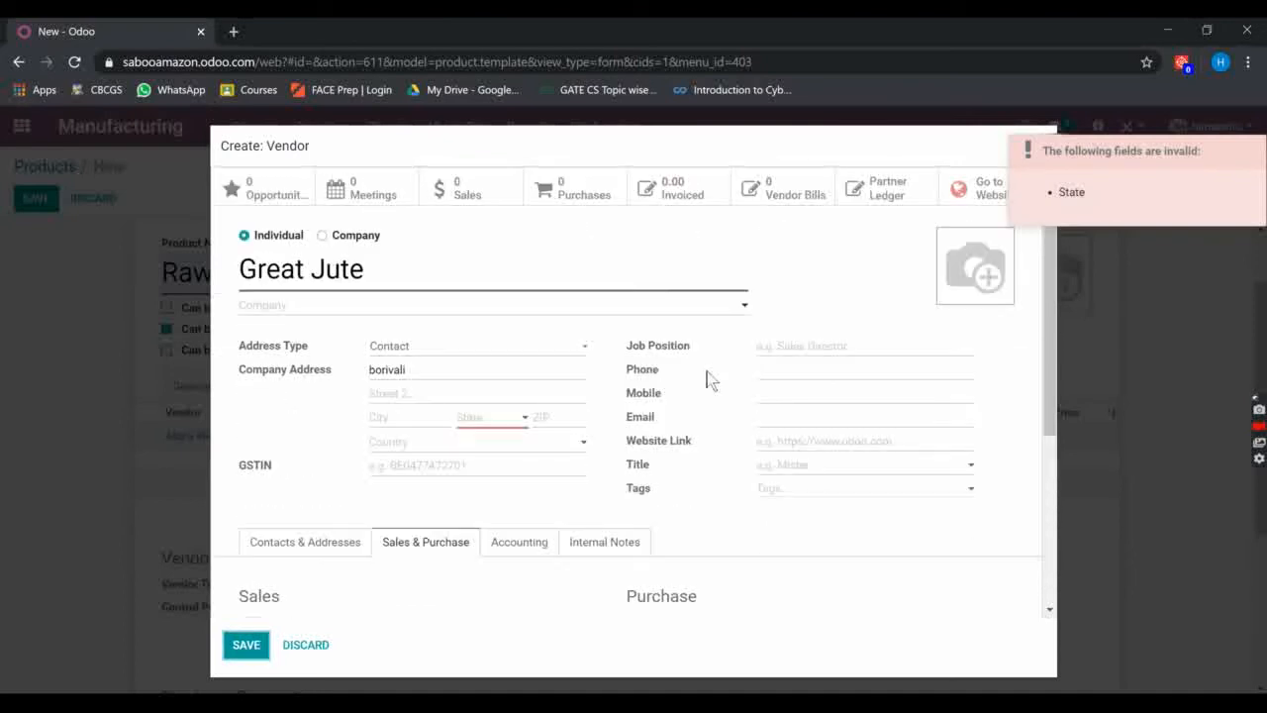
{"action": "left_click", "coordinate": [503, 421]}
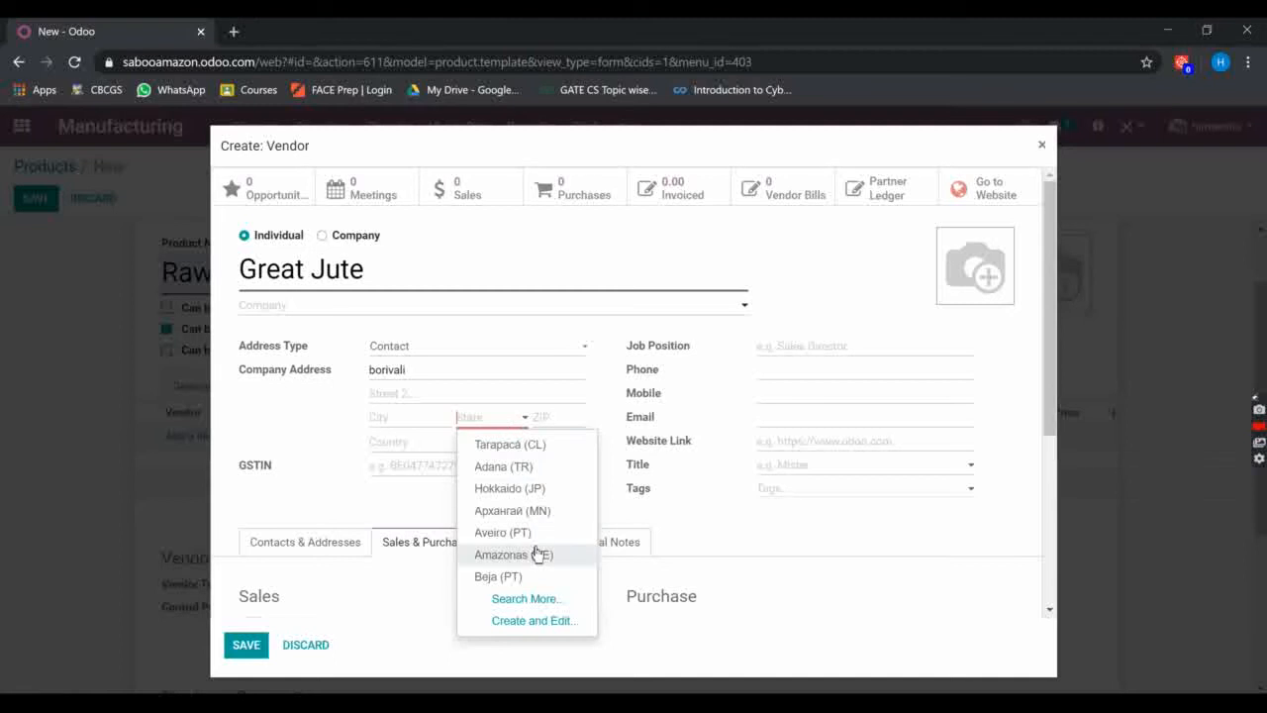
{"action": "left_click", "coordinate": [509, 454]}
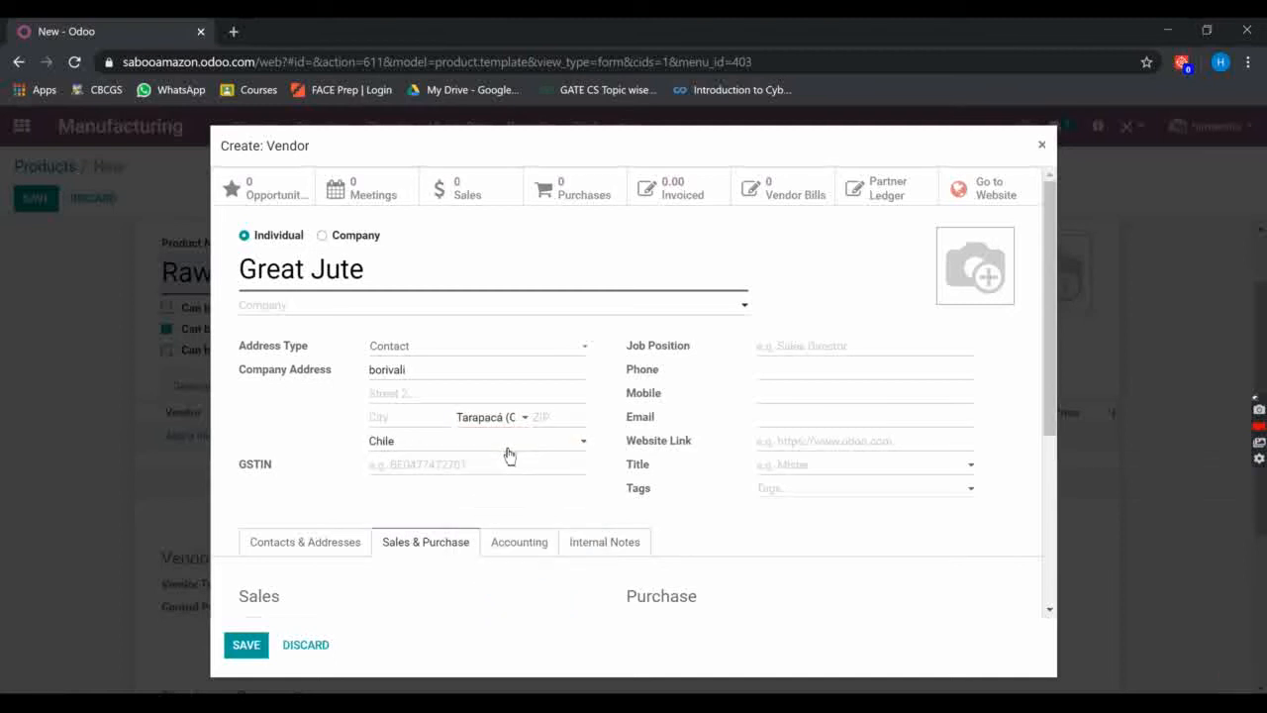
{"action": "left_click", "coordinate": [236, 649]}
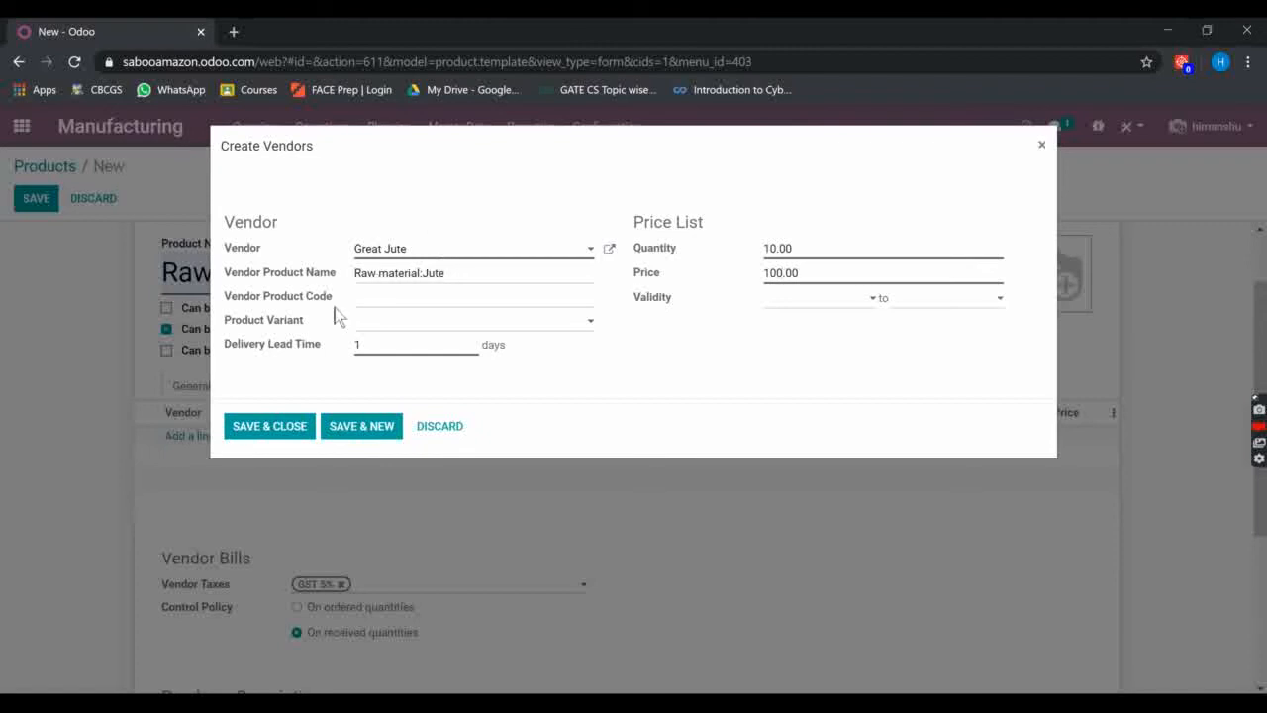
Save the Great Jute vendor line with quantity 10 and price 100, and save the Raw material:Jute product
{"action": "left_click", "coordinate": [274, 434]}
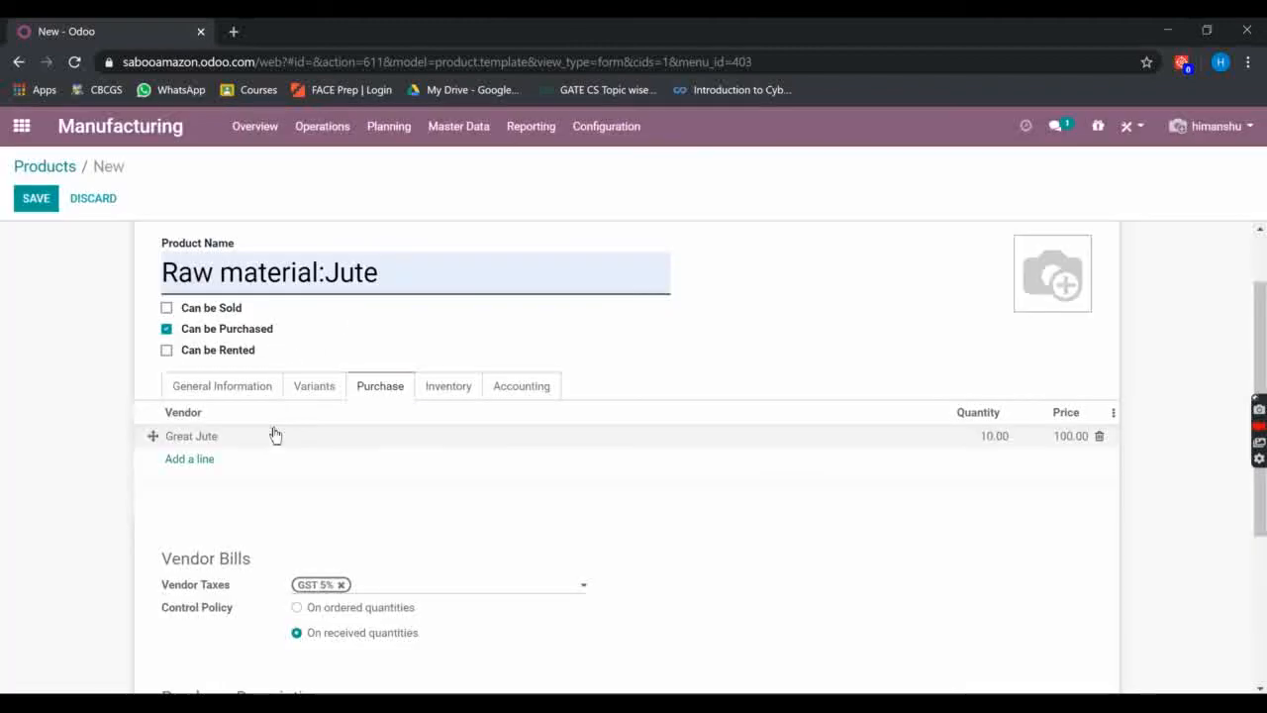
{"action": "scroll", "coordinate": [309, 441], "scroll_direction": "down", "scroll_amount": 2}
{"action": "scroll", "coordinate": [560, 452], "scroll_direction": "up", "scroll_amount": 5}
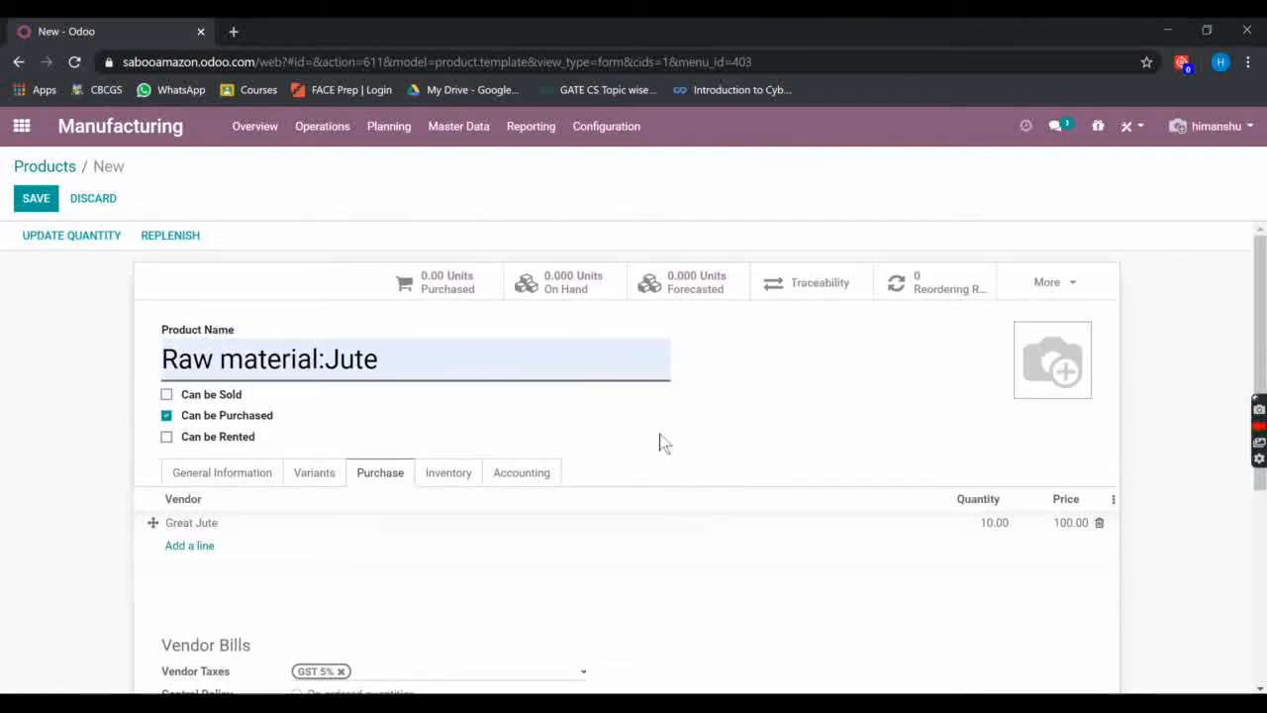
{"action": "left_click", "coordinate": [33, 199]}
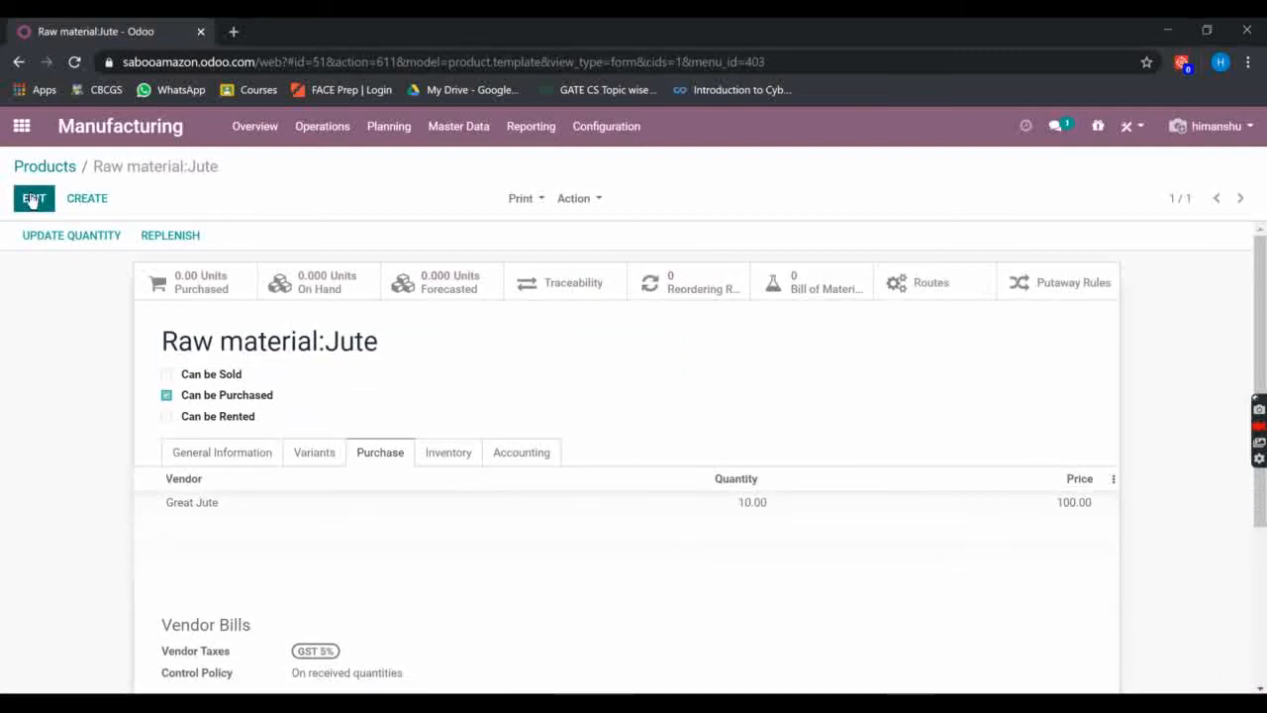
Reopen Raw material:Jute from the products list, set its internal reference to RW-015 and save it
{"action": "left_click", "coordinate": [46, 168]}
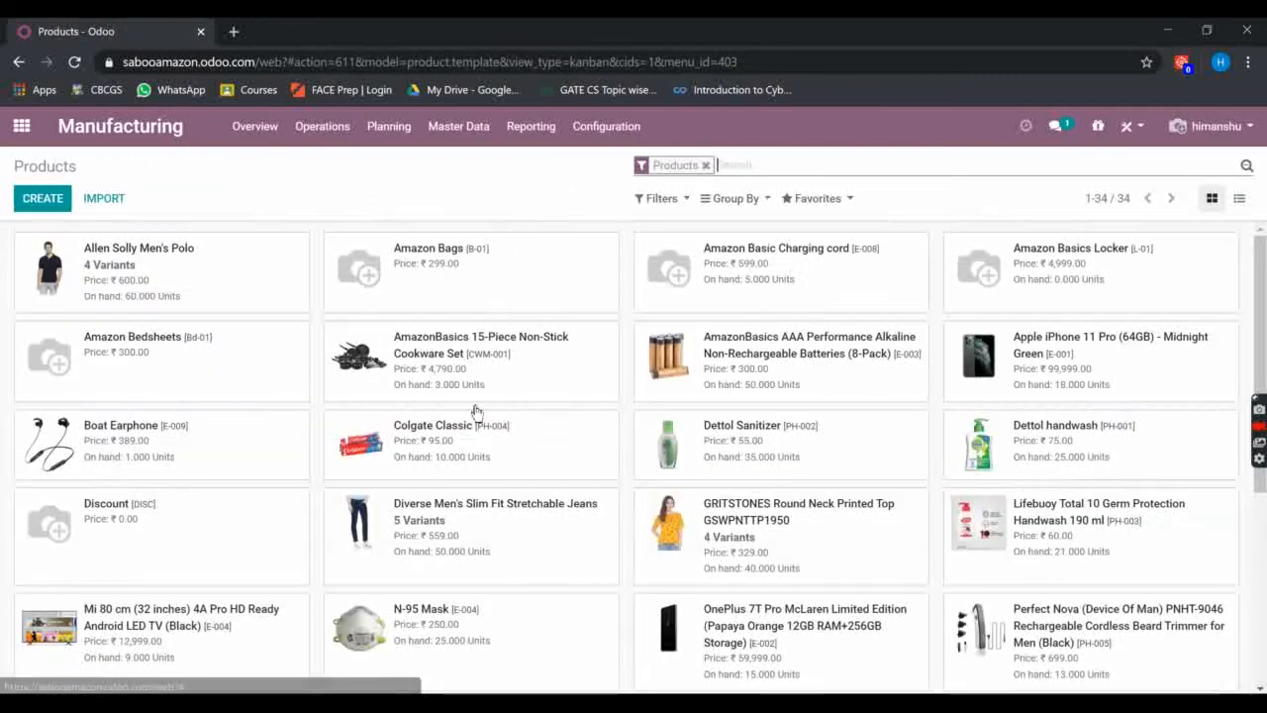
{"action": "scroll", "coordinate": [476, 413], "scroll_direction": "down", "scroll_amount": 5}
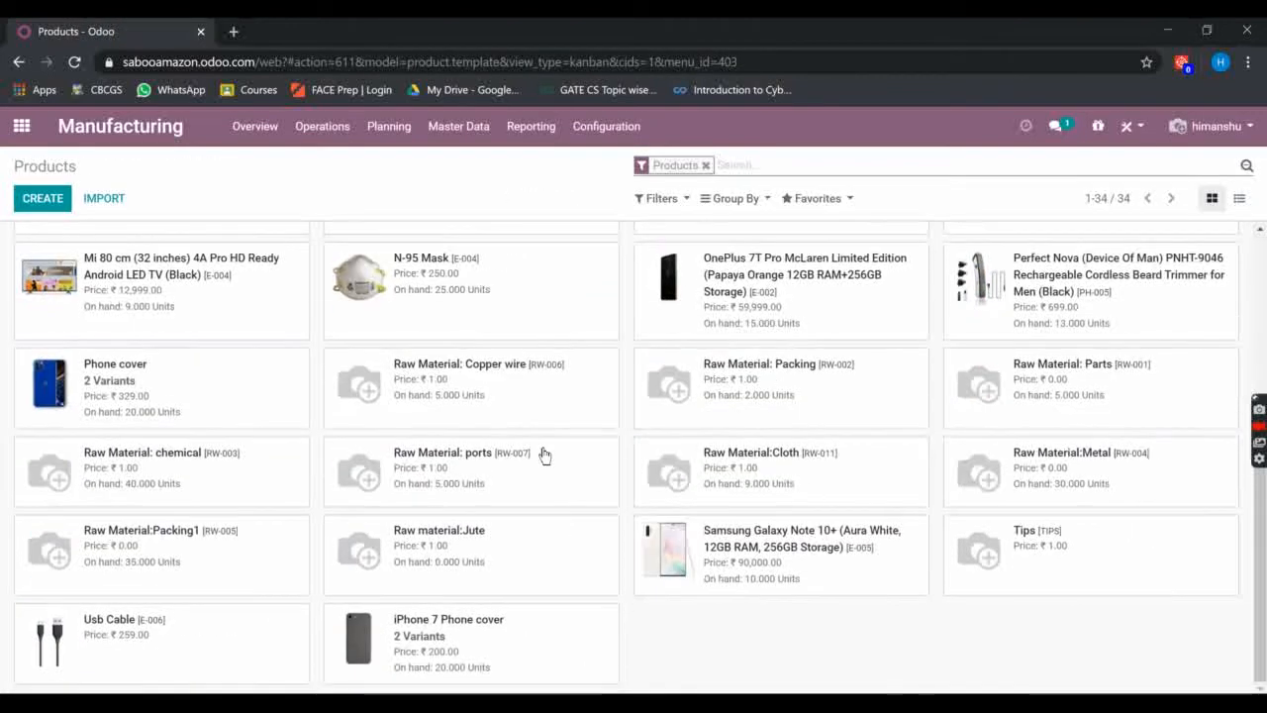
{"action": "left_click", "coordinate": [443, 550]}
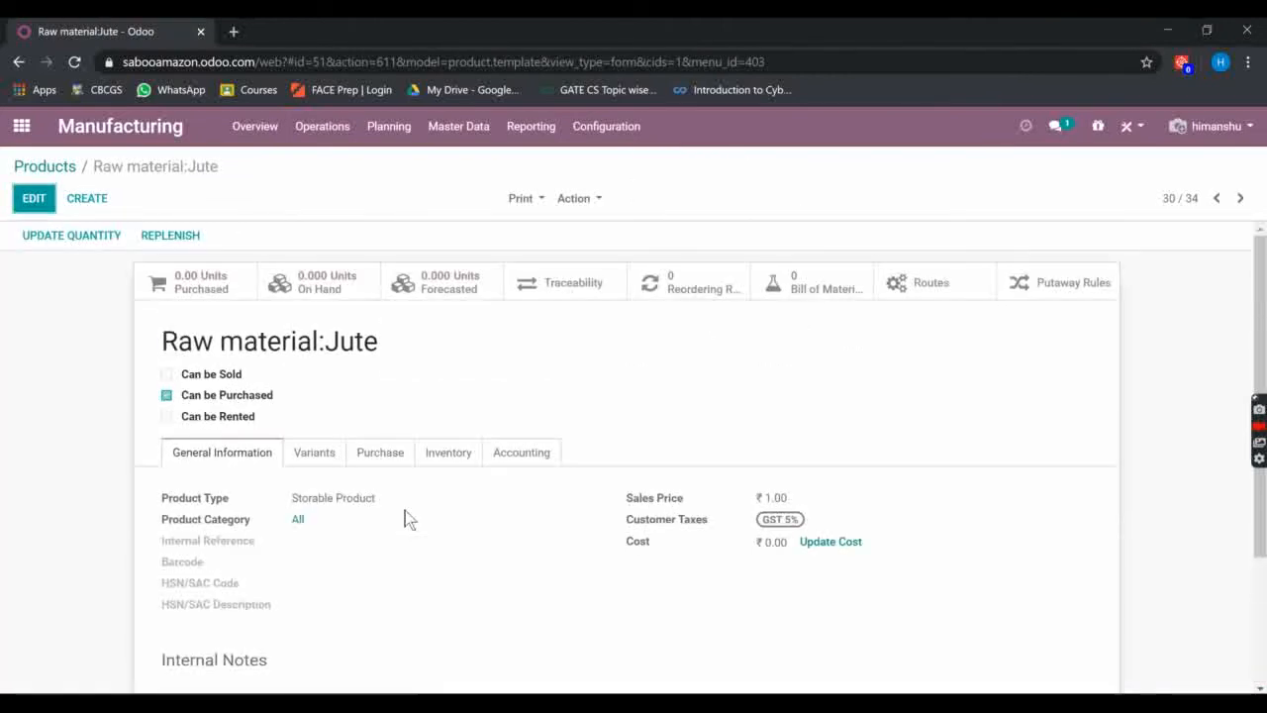
{"action": "left_click", "coordinate": [32, 201]}
{"action": "left_click", "coordinate": [312, 570]}
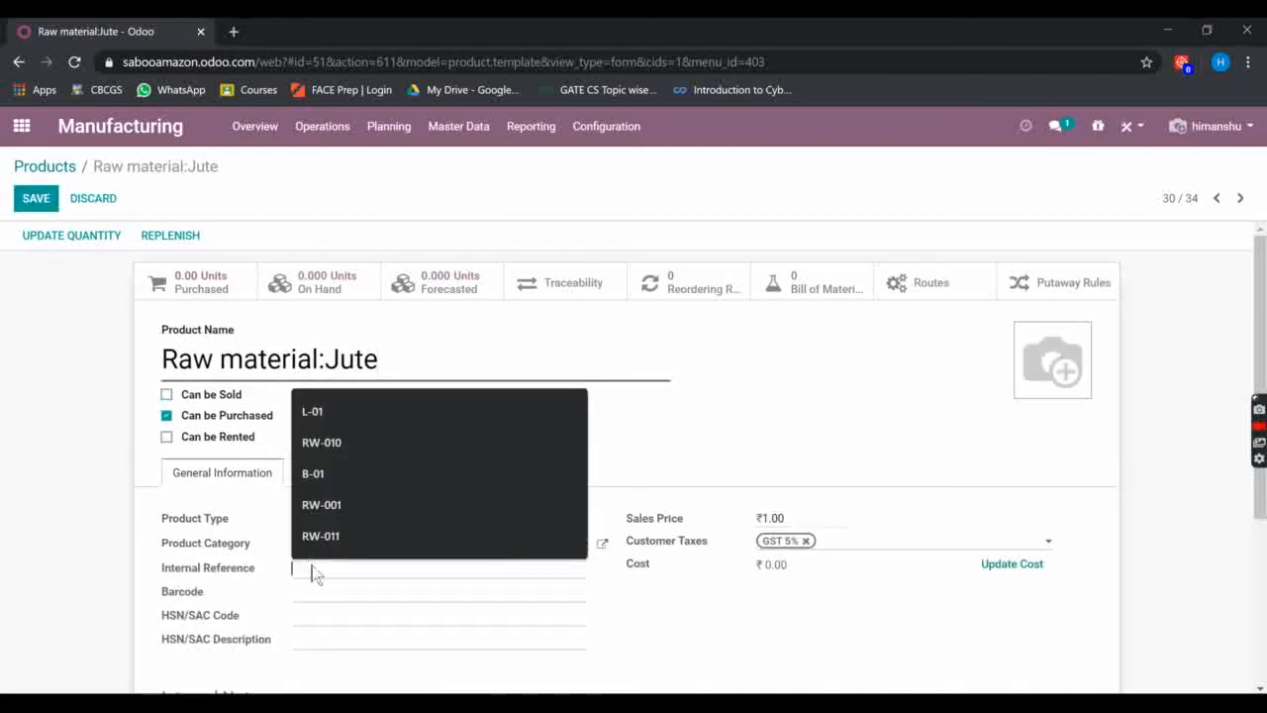
{"action": "left_click", "coordinate": [327, 536]}
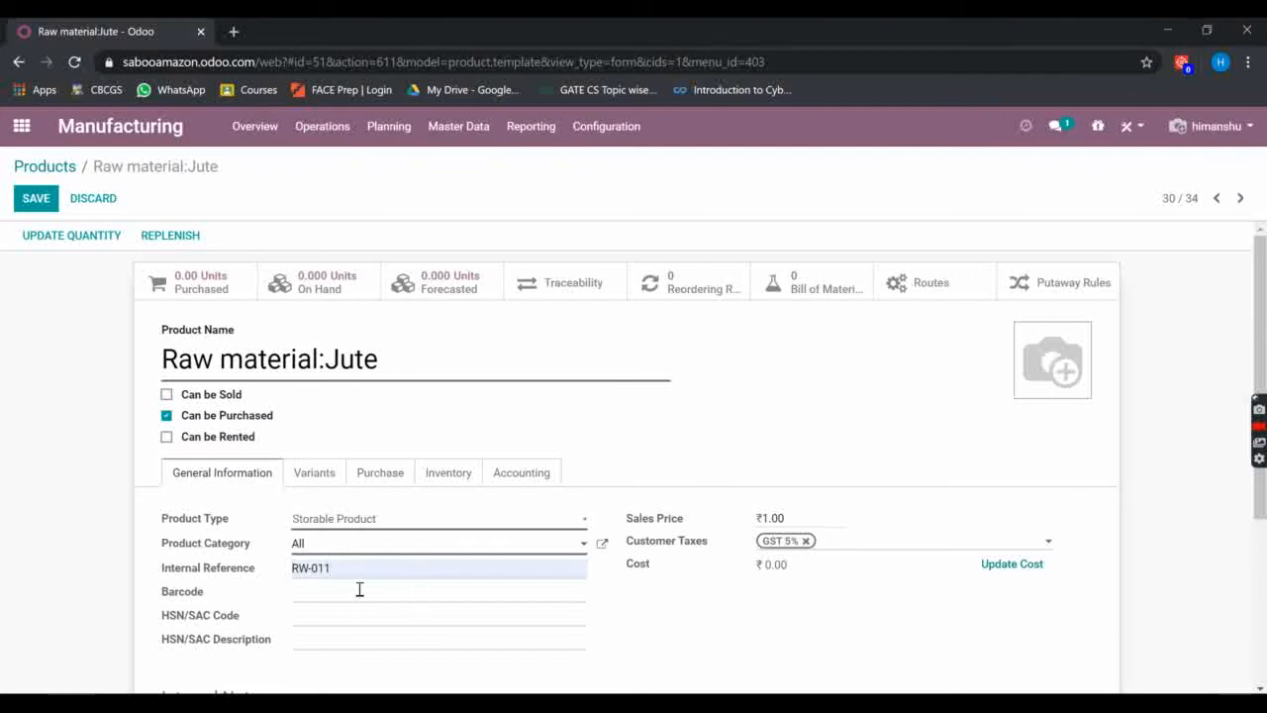
{"action": "key", "text": "BackSpace"}
{"action": "type", "text": "5"}
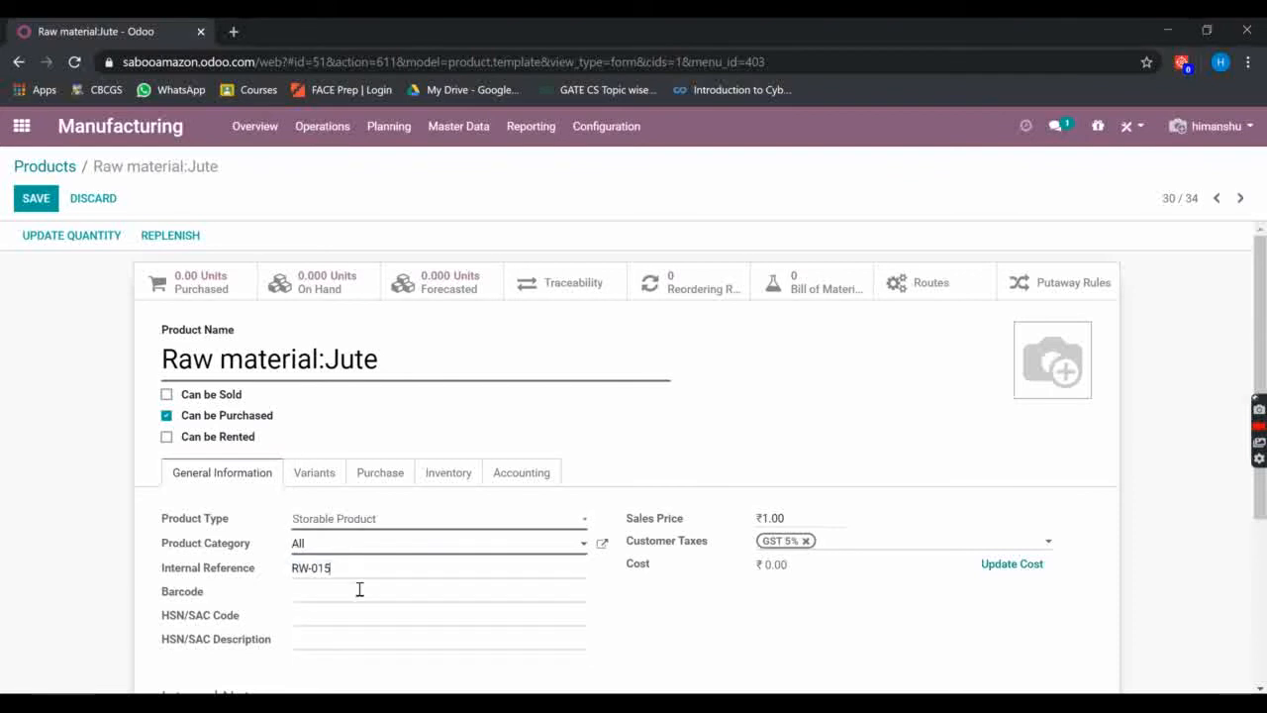
{"action": "left_click", "coordinate": [36, 202]}
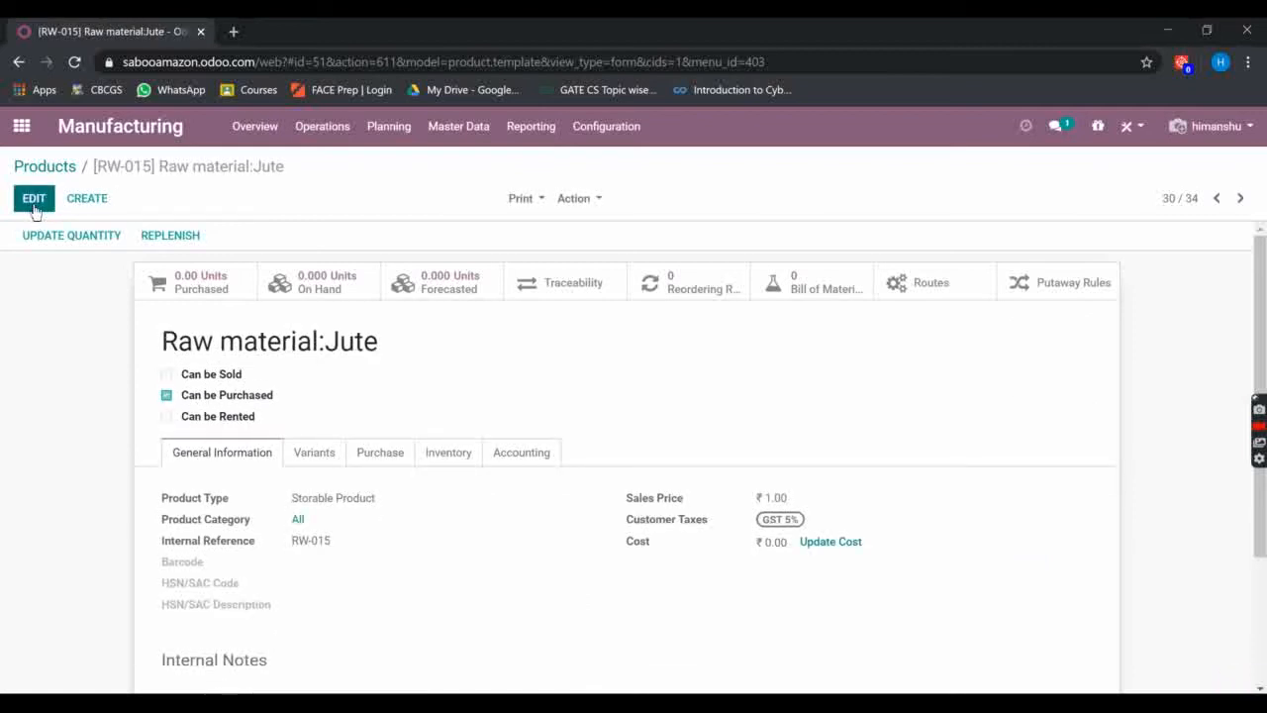
Switch to the Purchase app and create a new request for quotation with Great Jute as the vendor
{"action": "left_click", "coordinate": [47, 168]}
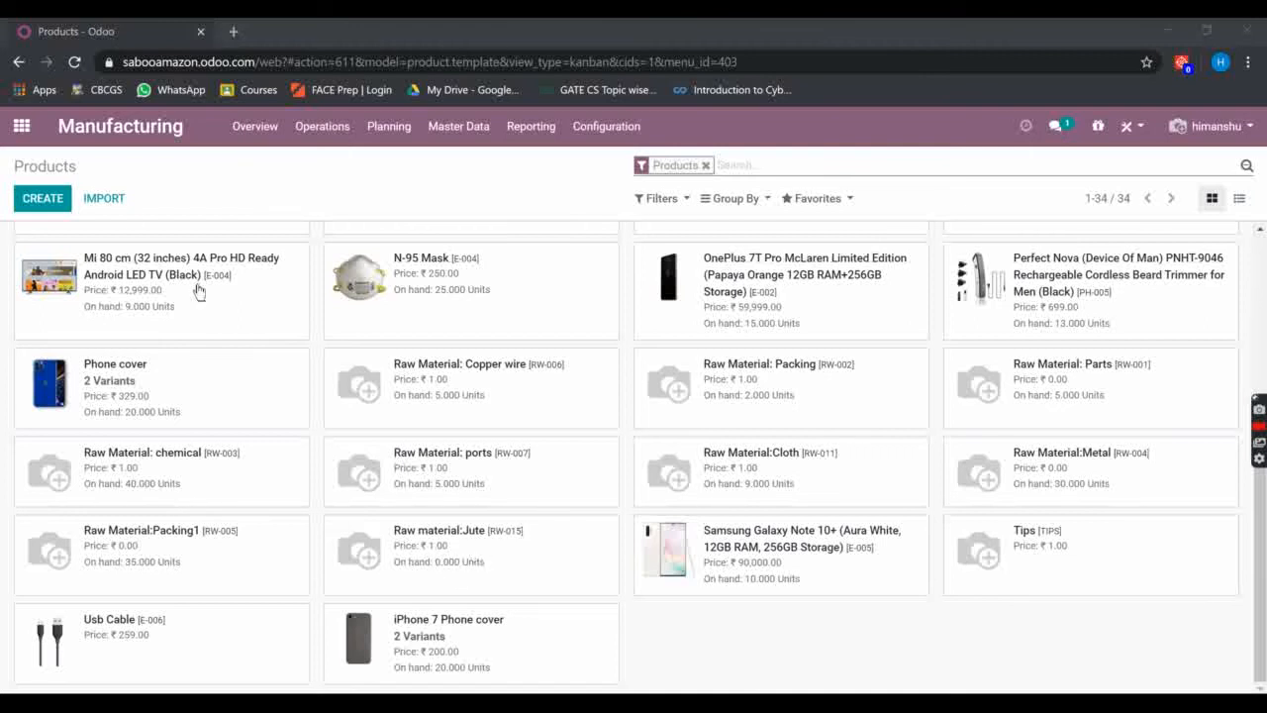
{"action": "left_click", "coordinate": [22, 127]}
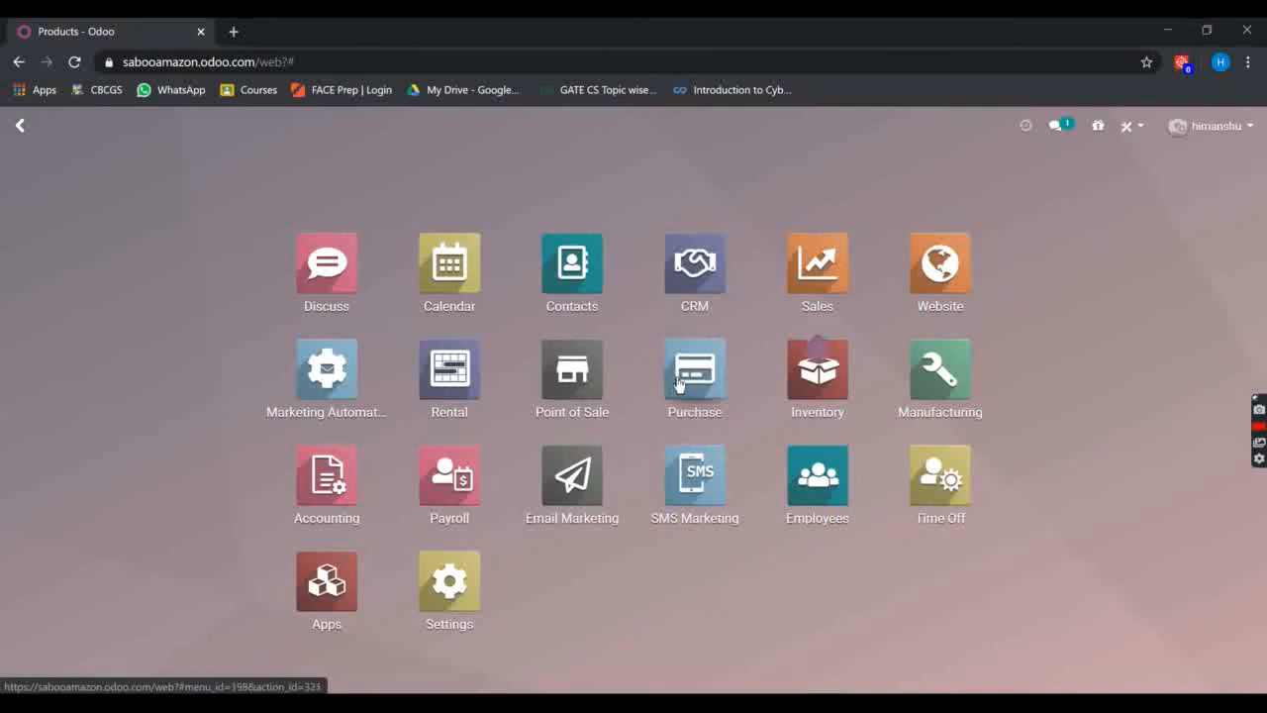
{"action": "left_click", "coordinate": [679, 380]}
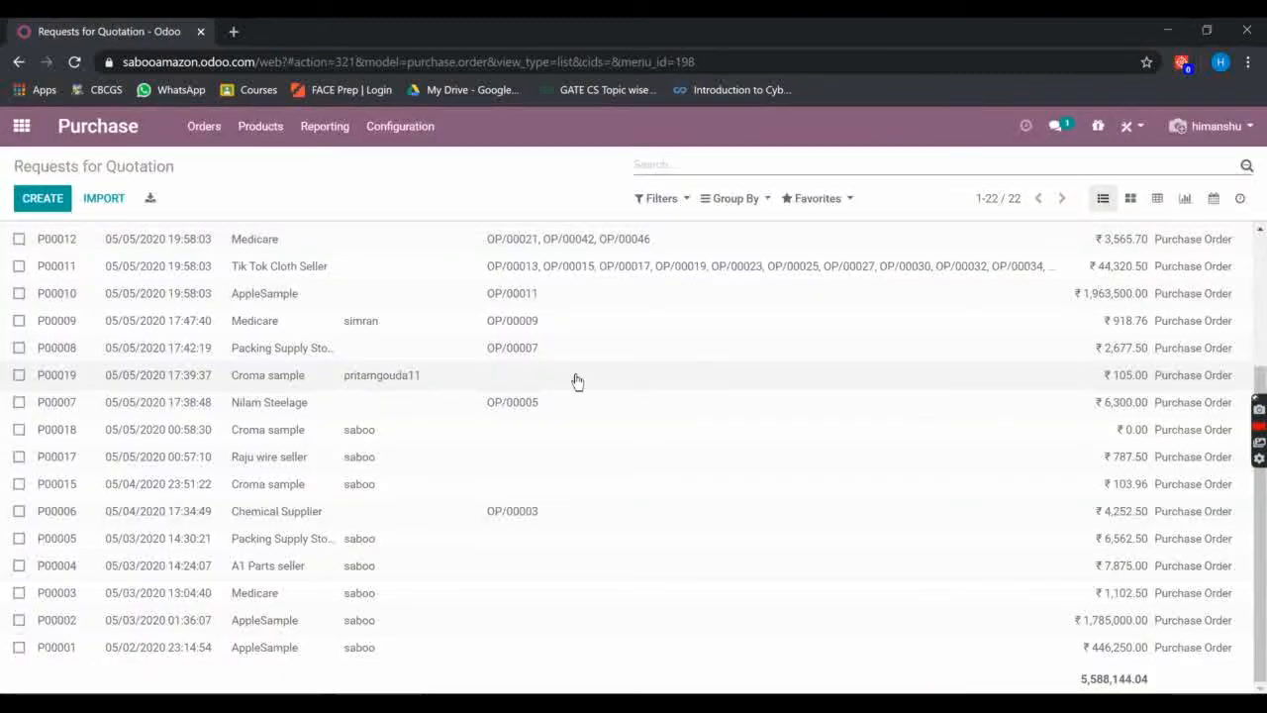
{"action": "left_click", "coordinate": [38, 199]}
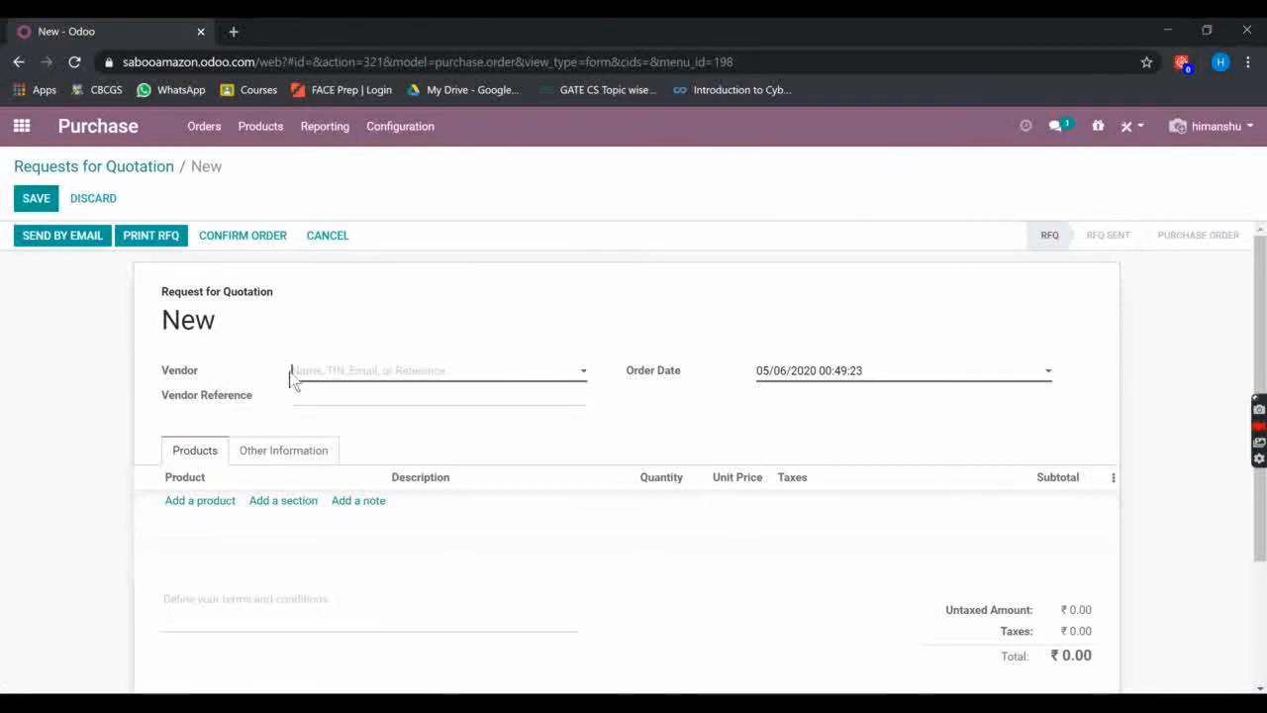
{"action": "left_click", "coordinate": [351, 378]}
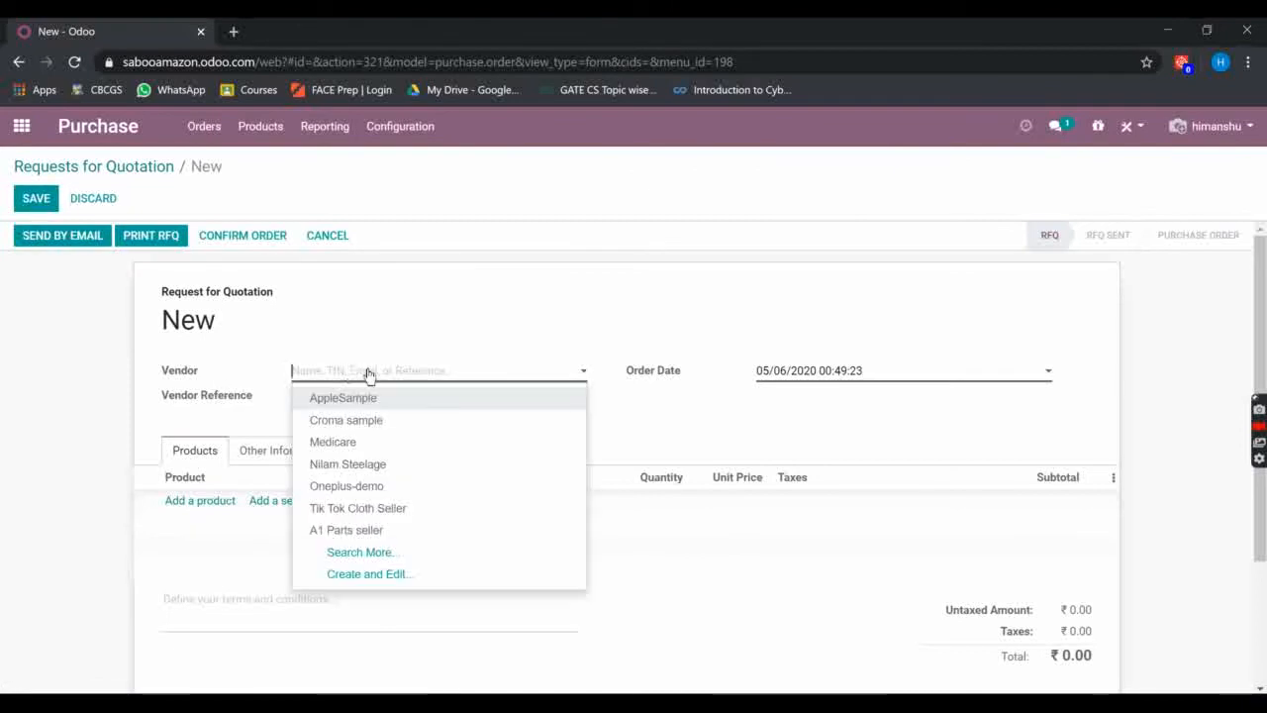
{"action": "left_click", "coordinate": [385, 556]}
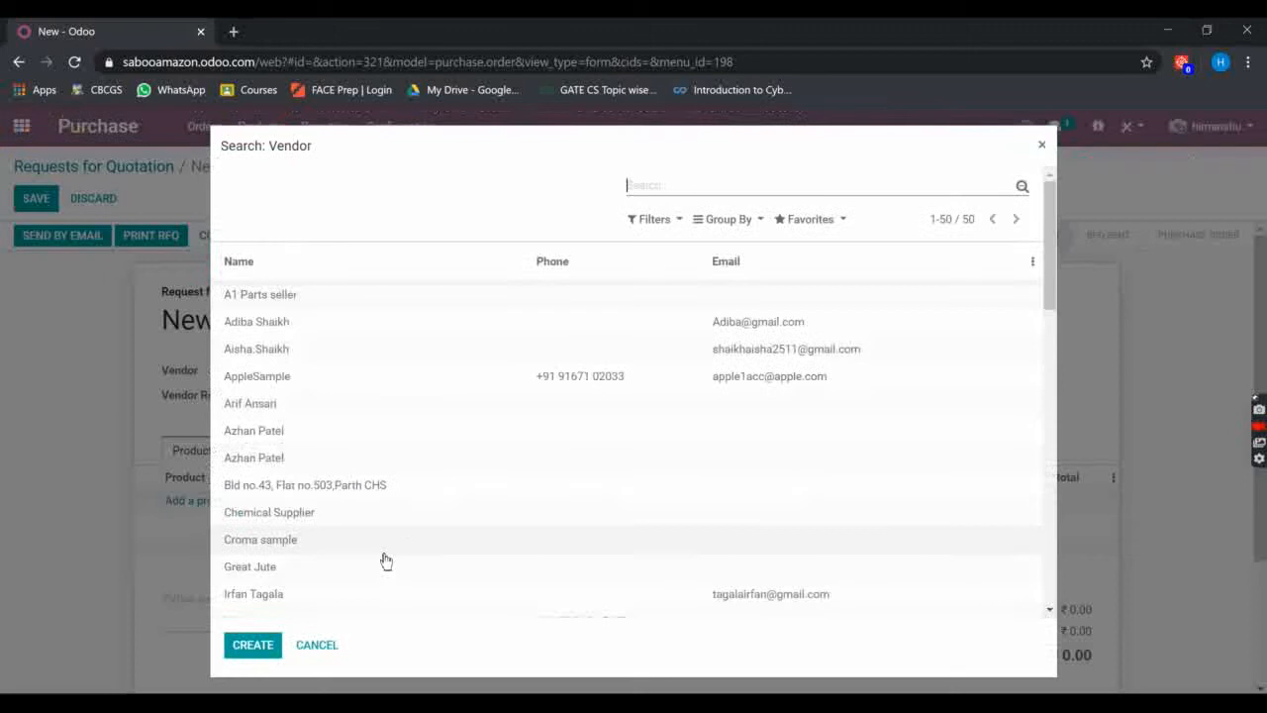
{"action": "scroll", "coordinate": [396, 425], "scroll_direction": "down", "scroll_amount": 3}
{"action": "scroll", "coordinate": [376, 449], "scroll_direction": "down", "scroll_amount": 3}
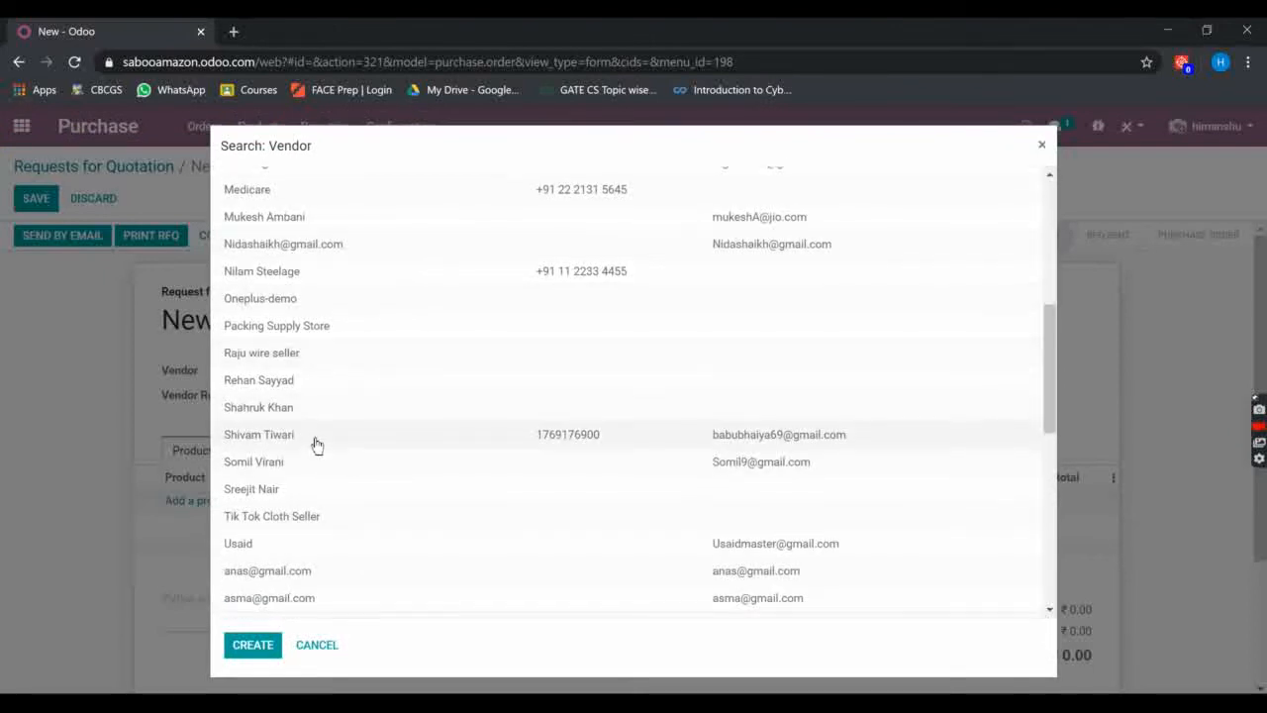
{"action": "scroll", "coordinate": [315, 441], "scroll_direction": "up", "scroll_amount": 3}
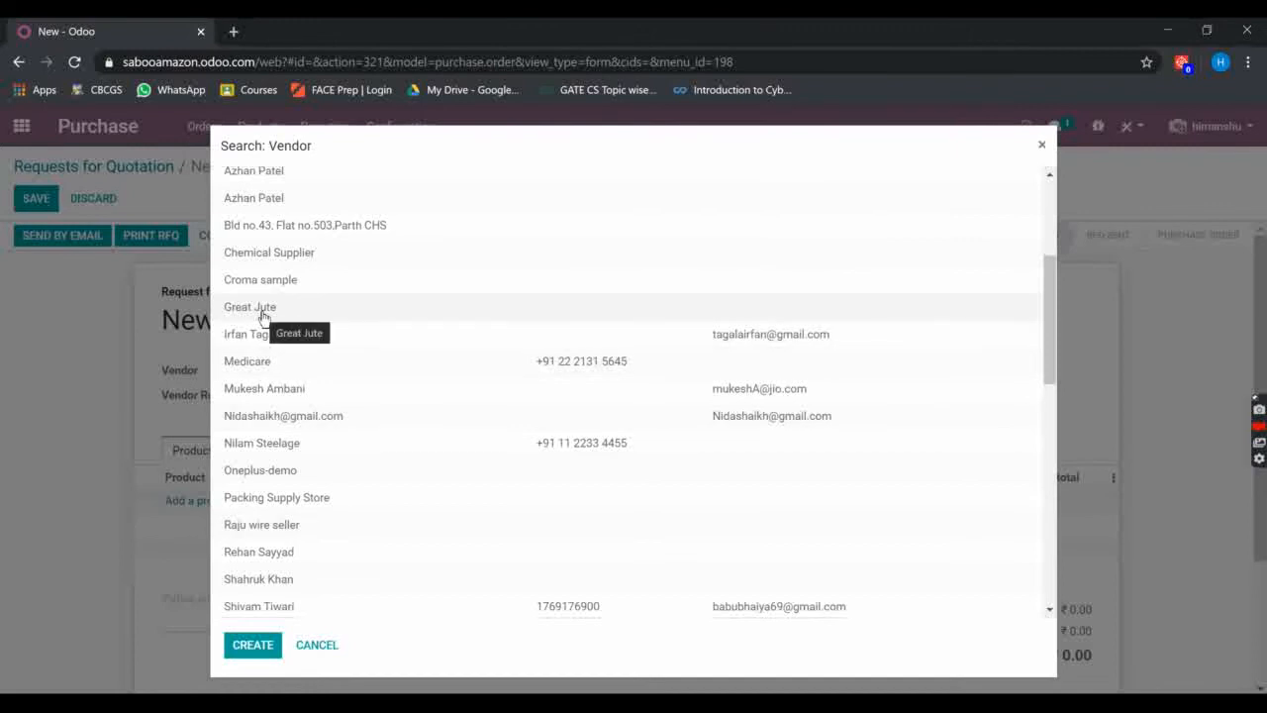
{"action": "left_click", "coordinate": [264, 317]}
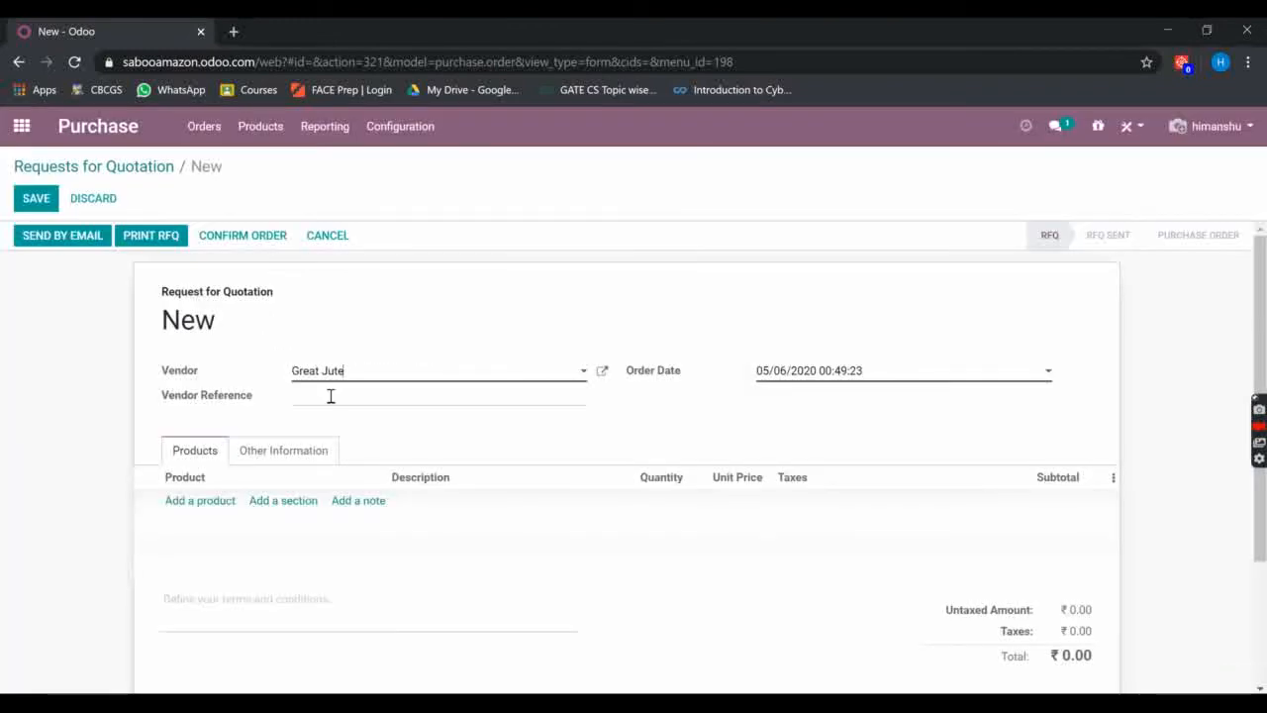
Add Raw material:Jute (RW-015) as a product line on the request for quotation
{"action": "left_click", "coordinate": [196, 506]}
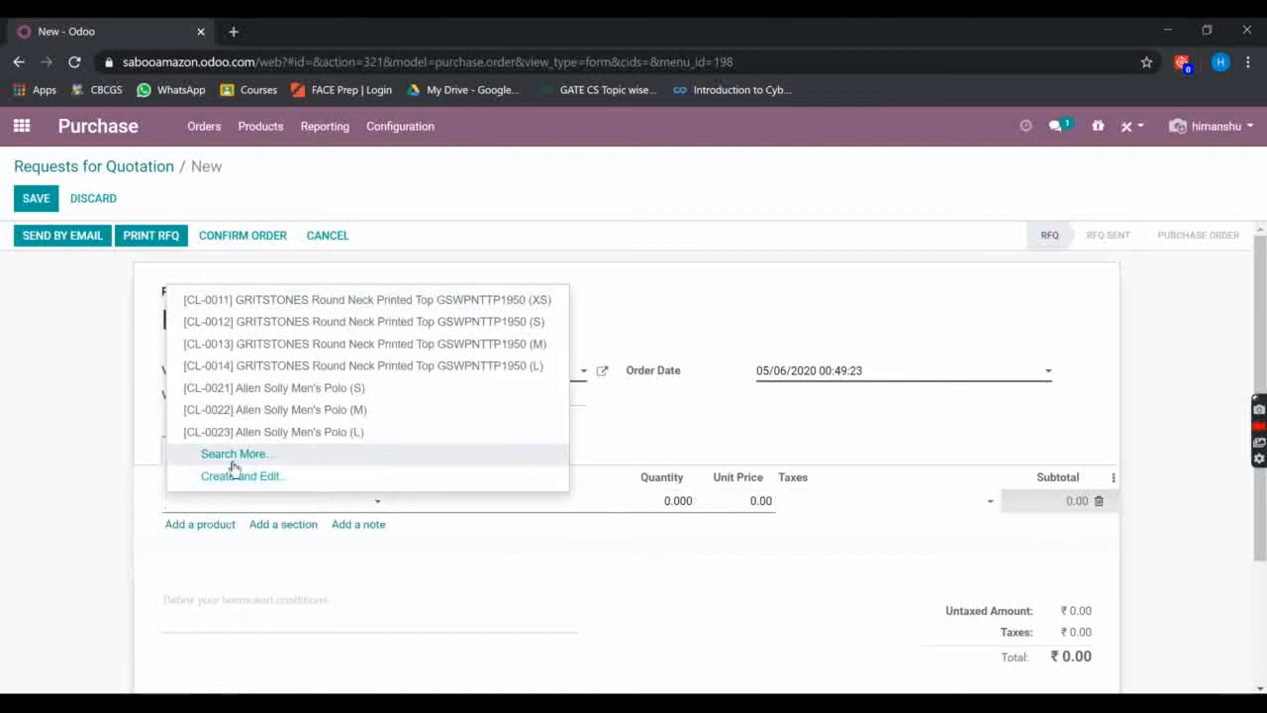
{"action": "left_click", "coordinate": [233, 458]}
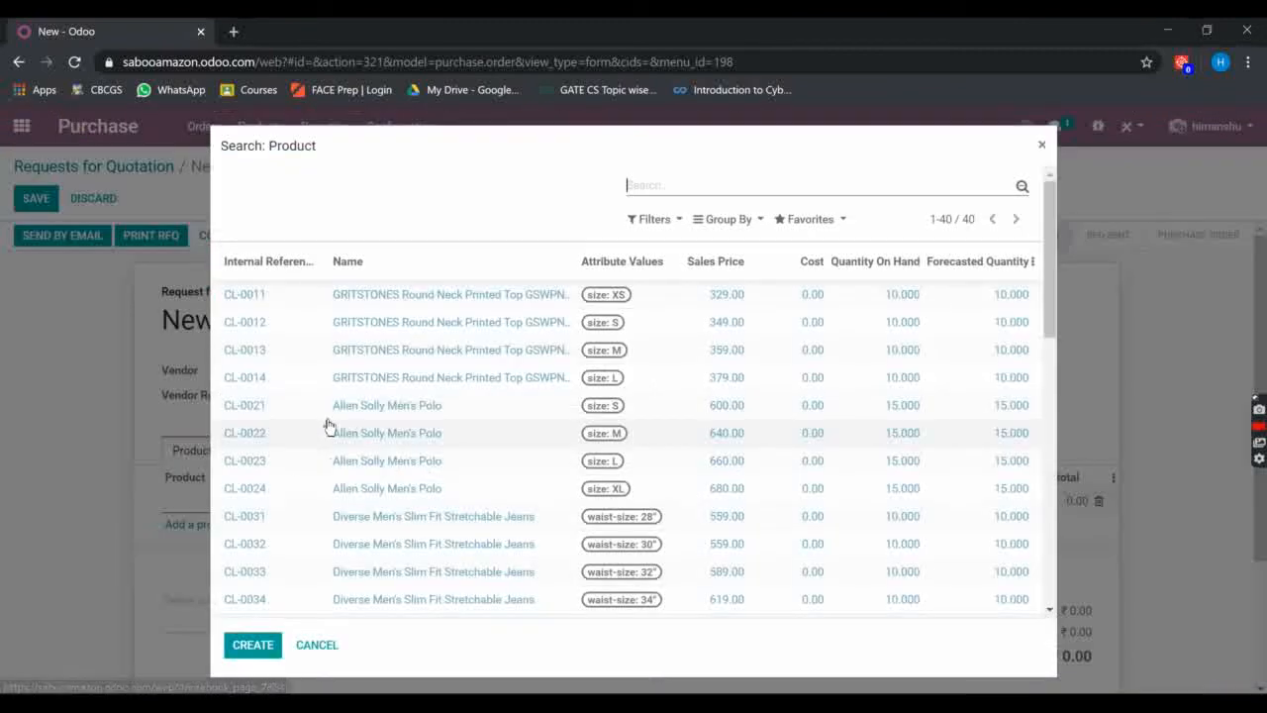
{"action": "scroll", "coordinate": [408, 436], "scroll_direction": "down", "scroll_amount": 10}
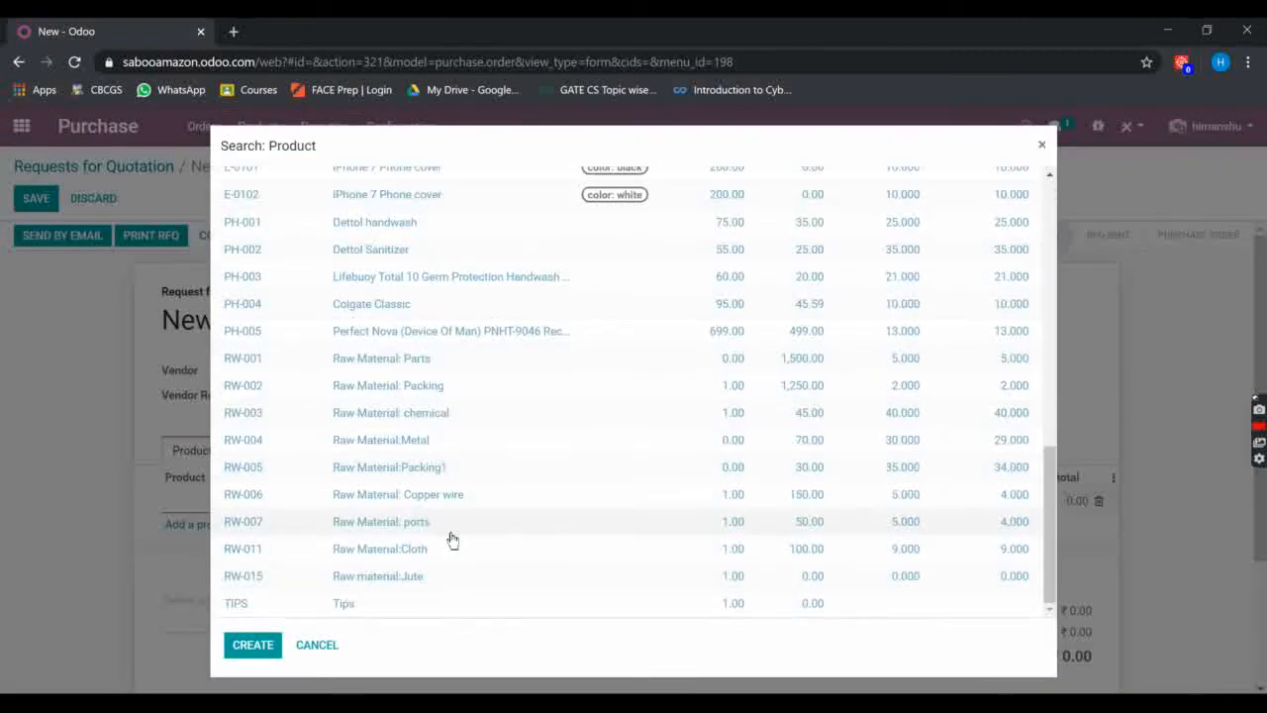
{"action": "left_click", "coordinate": [380, 582]}
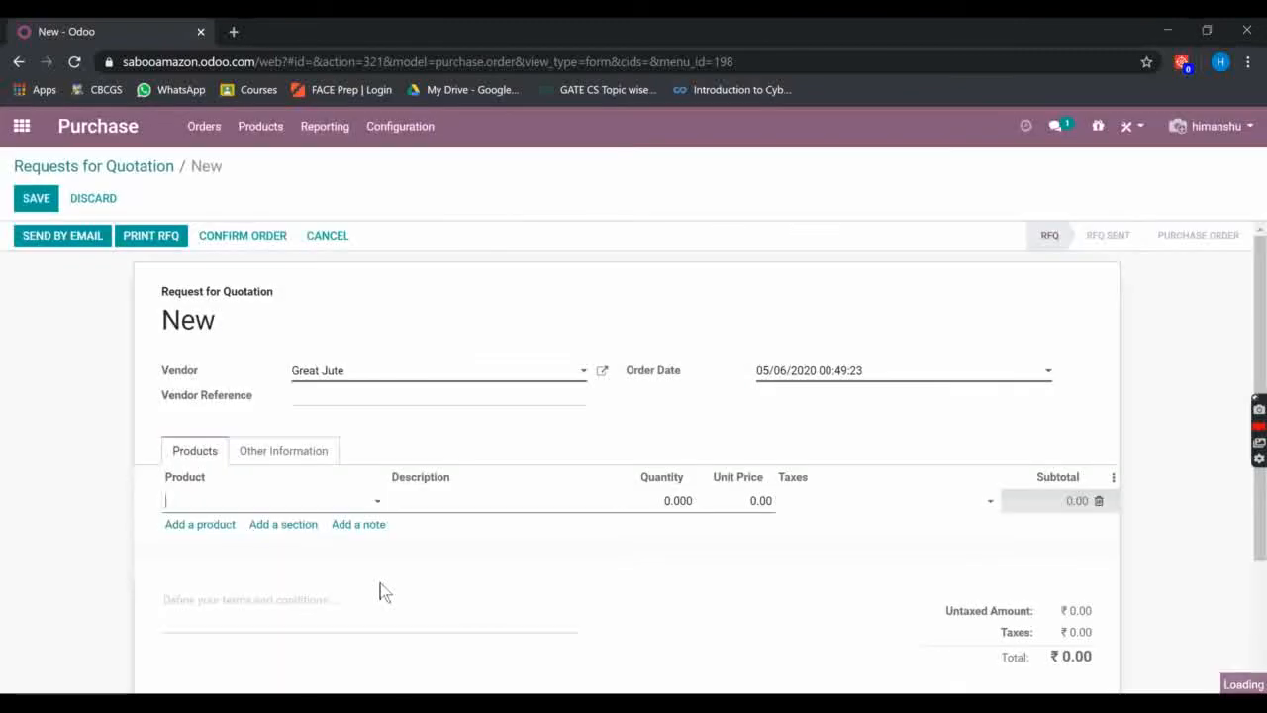
Save the request for quotation with quantity 10 and unit price 100 for the jute line, and confirm the order
{"action": "left_click", "coordinate": [687, 510]}
{"action": "left_click", "coordinate": [741, 503]}
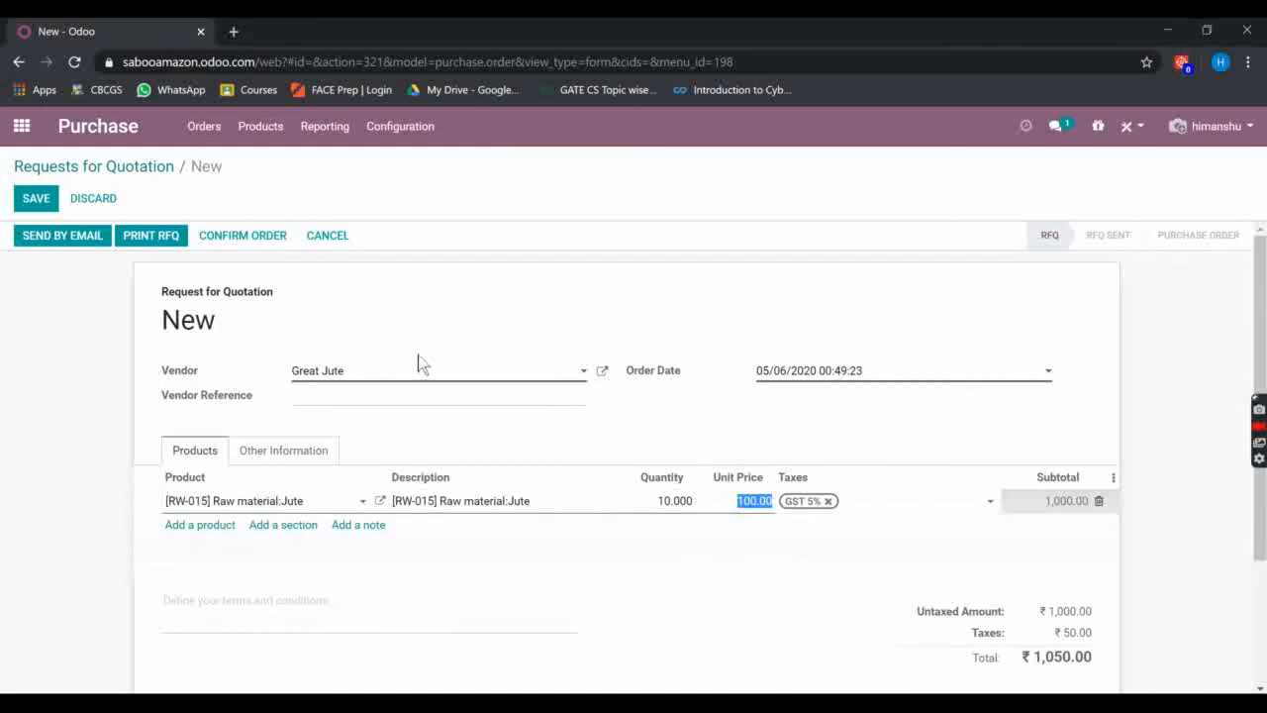
{"action": "left_click", "coordinate": [36, 198]}
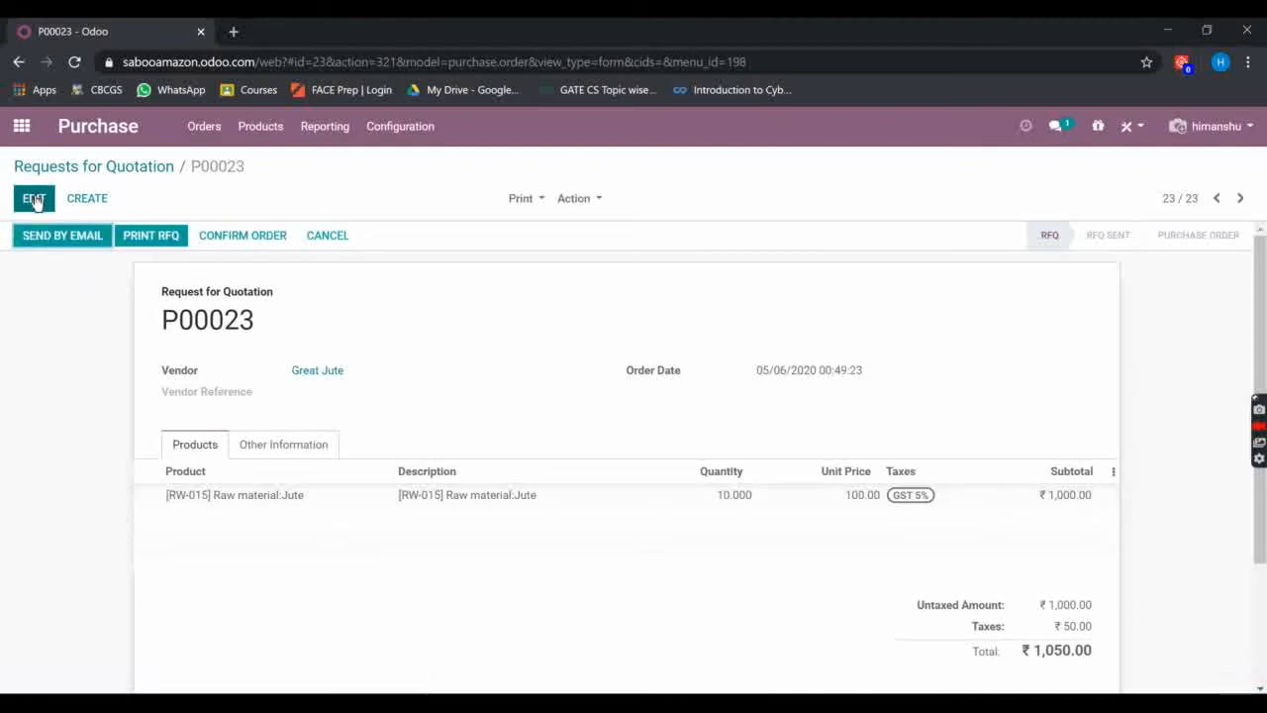
{"action": "left_click", "coordinate": [249, 244]}
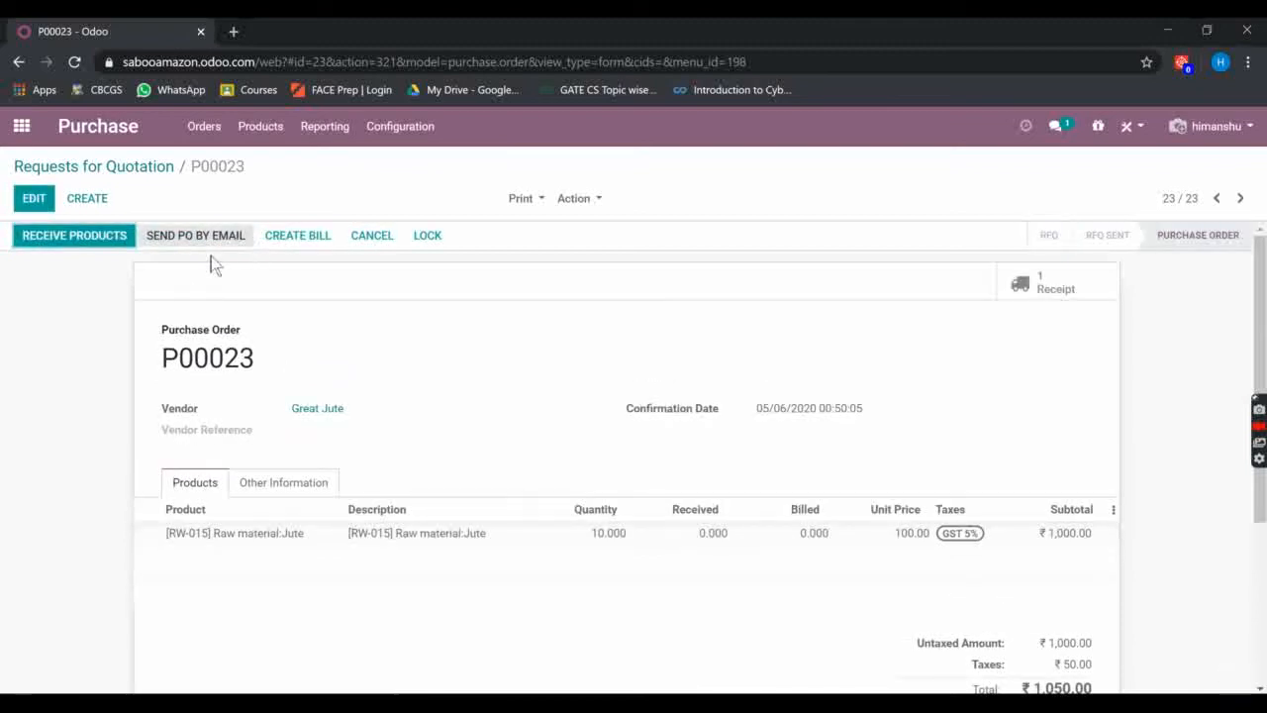
Receive the jute ordered on the Great Jute purchase order and validate the receipt as an immediate transfer
{"action": "left_click", "coordinate": [87, 242]}
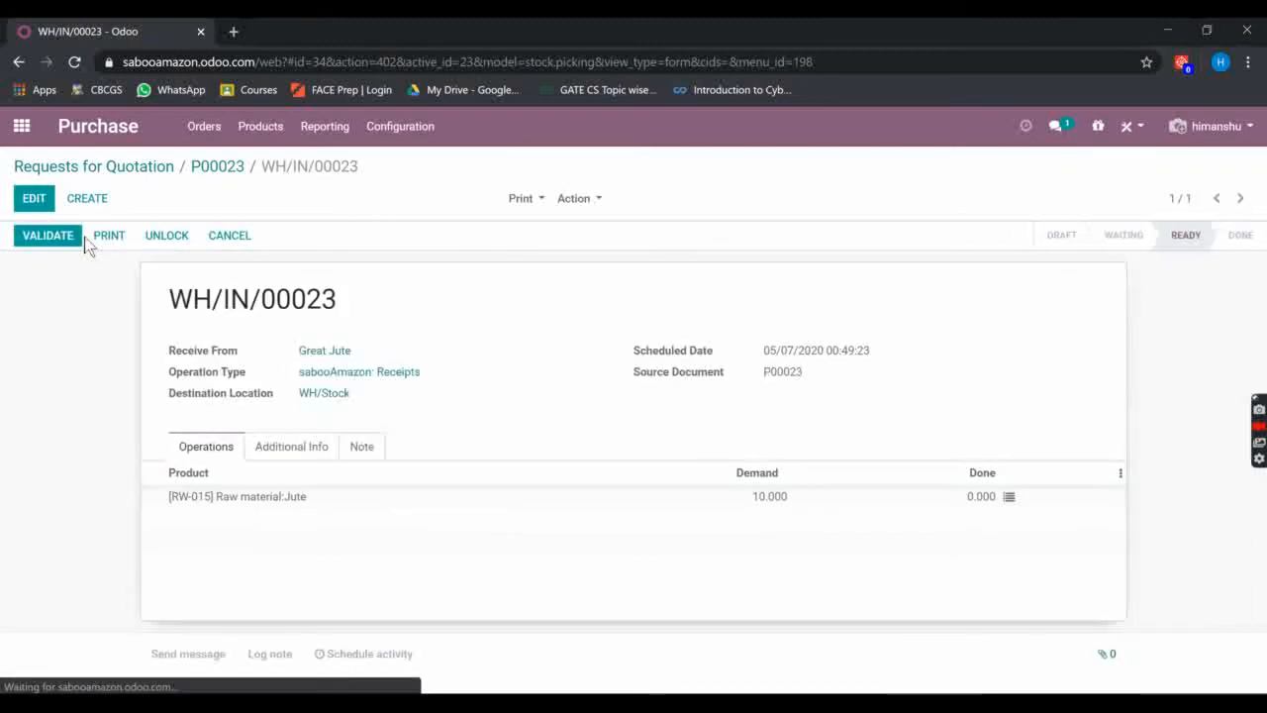
{"action": "left_click", "coordinate": [58, 244]}
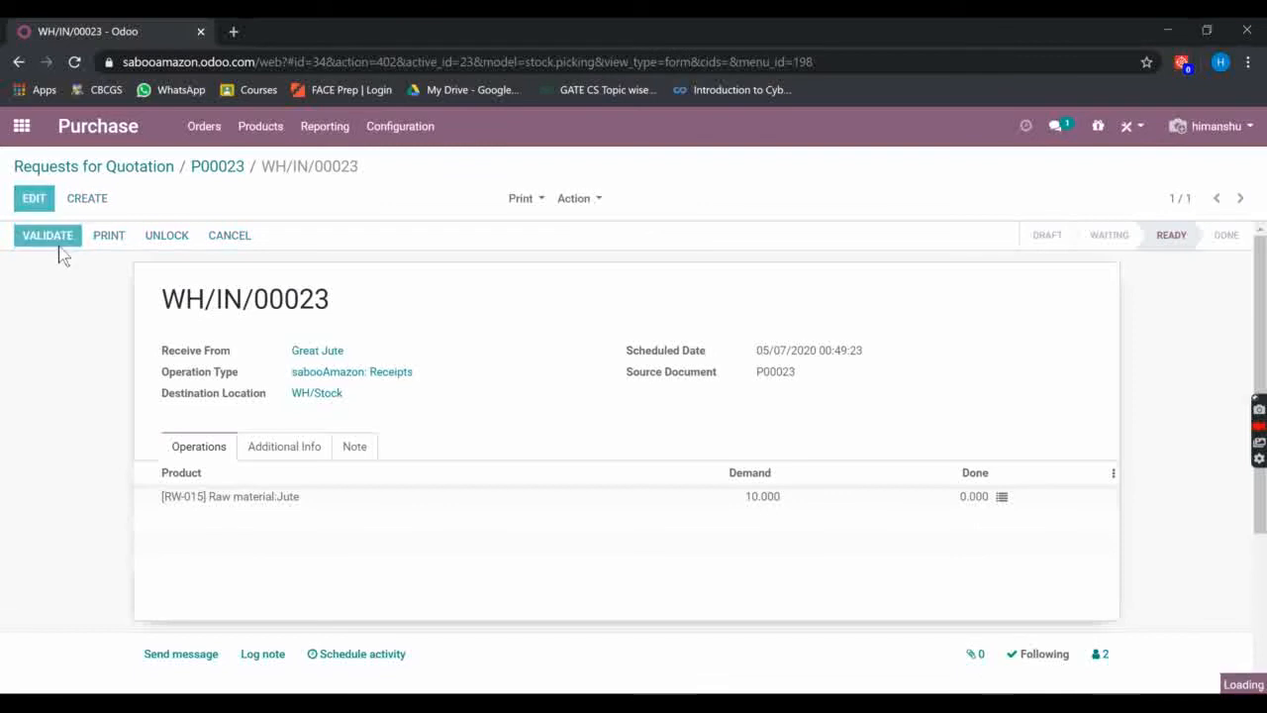
{"action": "left_click", "coordinate": [249, 282]}
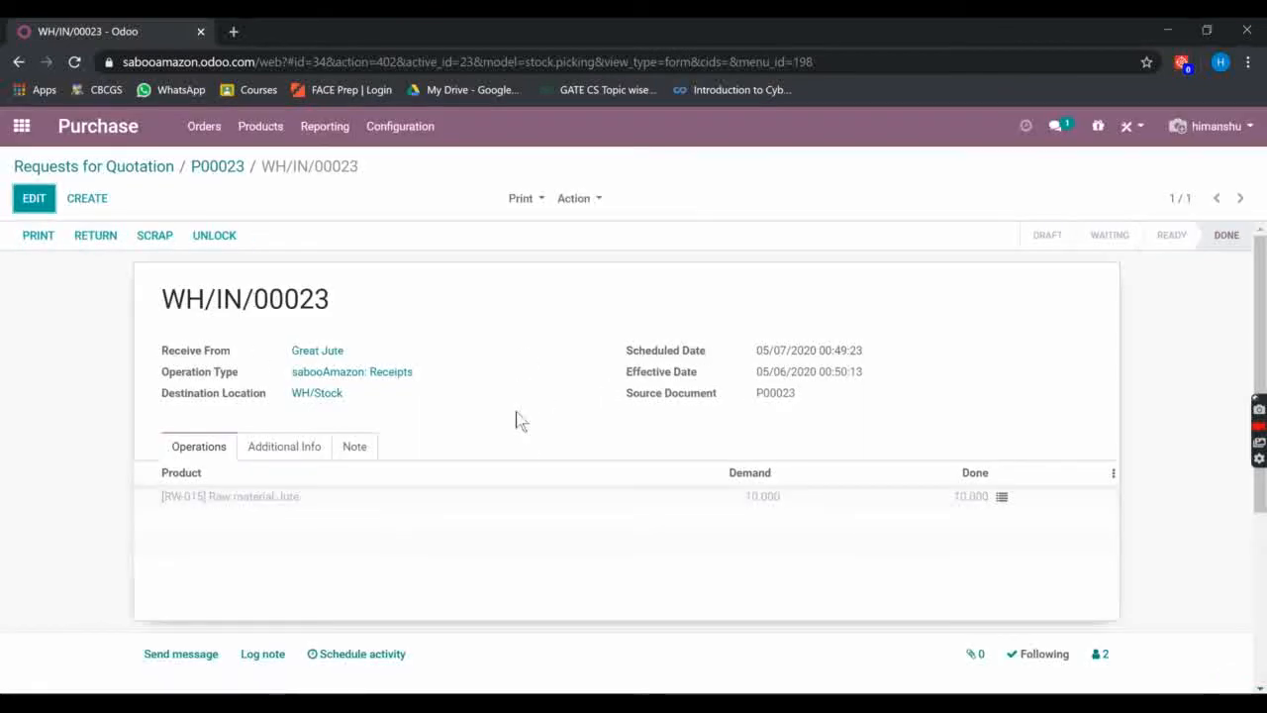
Switch to the Manufacturing app and check the on-hand stock of Raw material:Jute in the product catalogue
{"action": "left_click", "coordinate": [22, 124]}
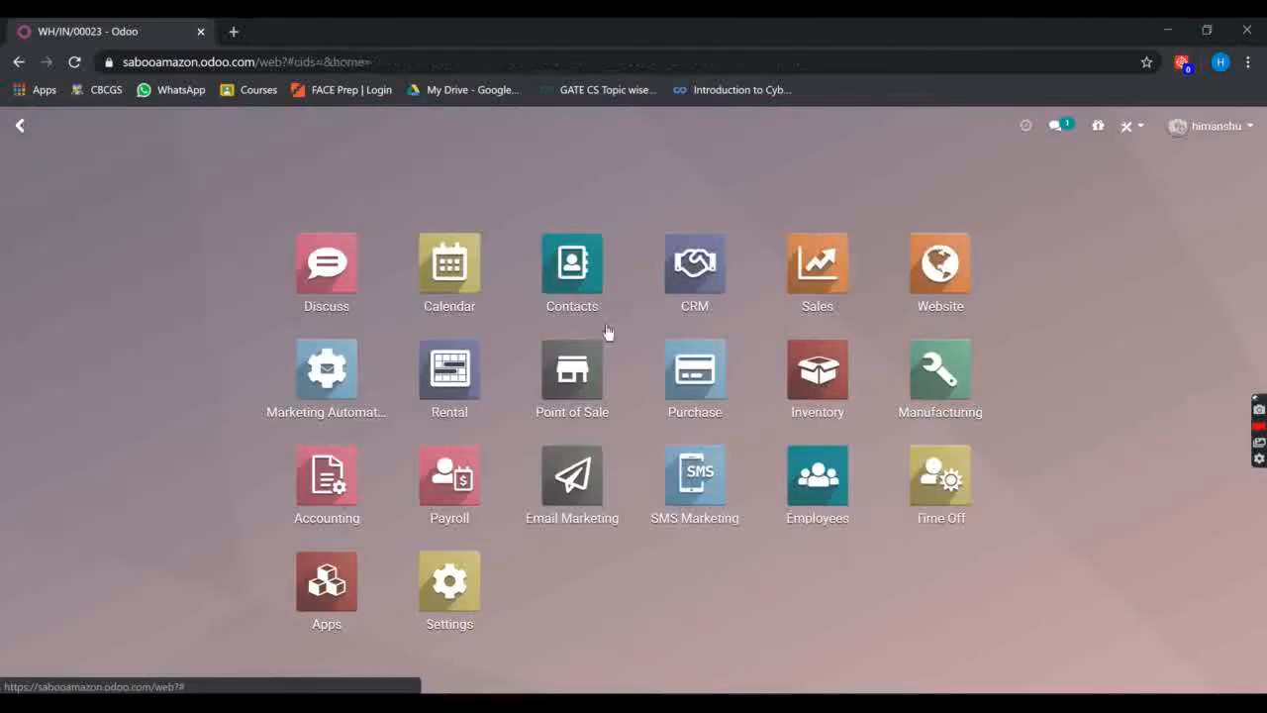
{"action": "left_click", "coordinate": [970, 379]}
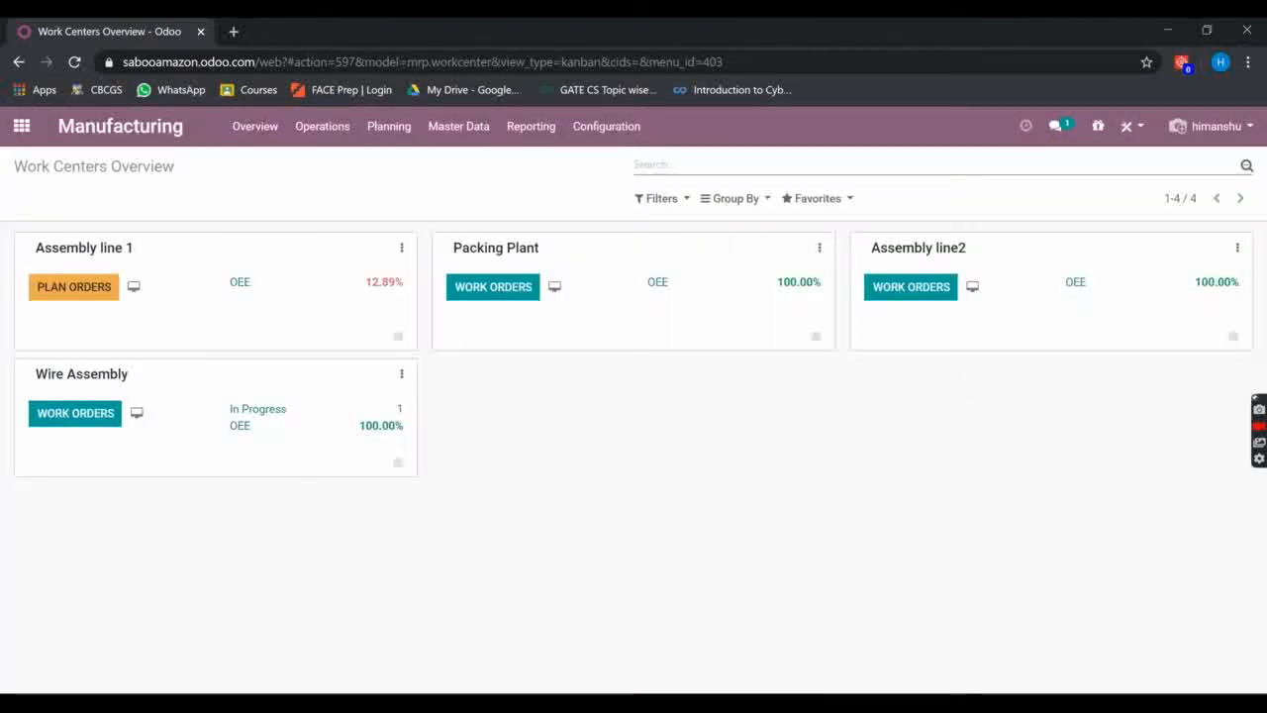
{"action": "left_click", "coordinate": [23, 126]}
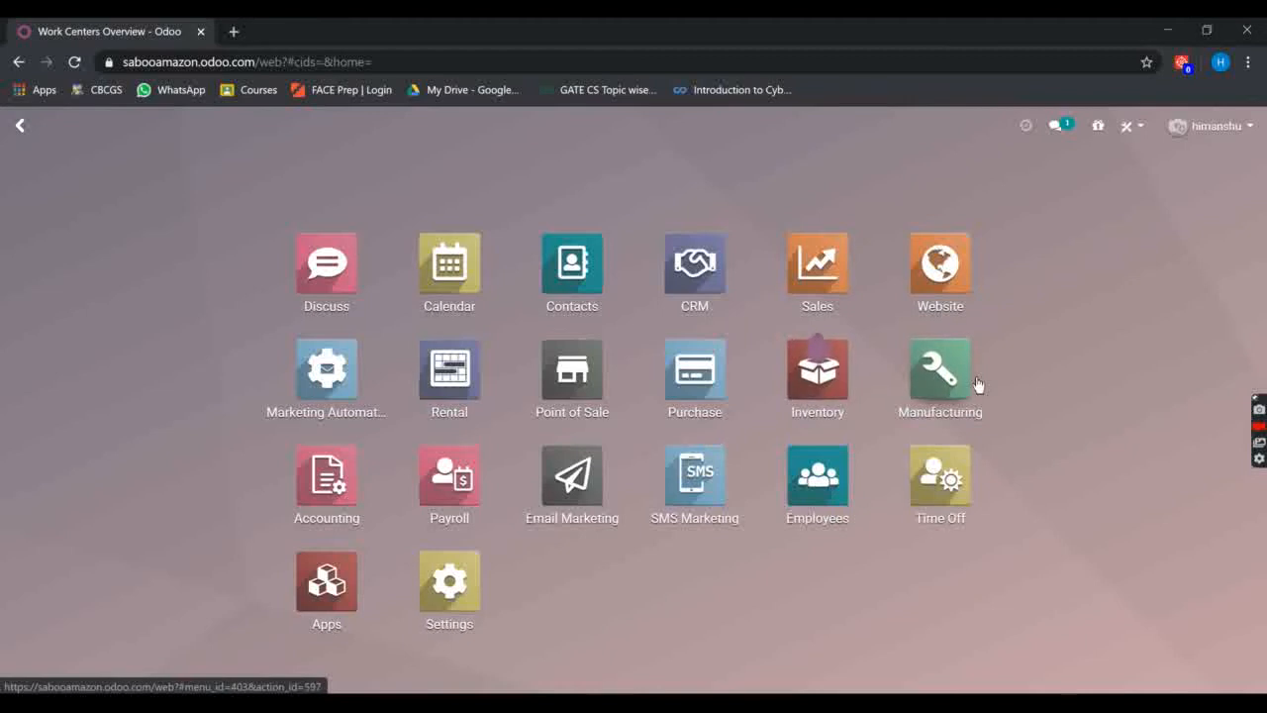
{"action": "left_click", "coordinate": [971, 382]}
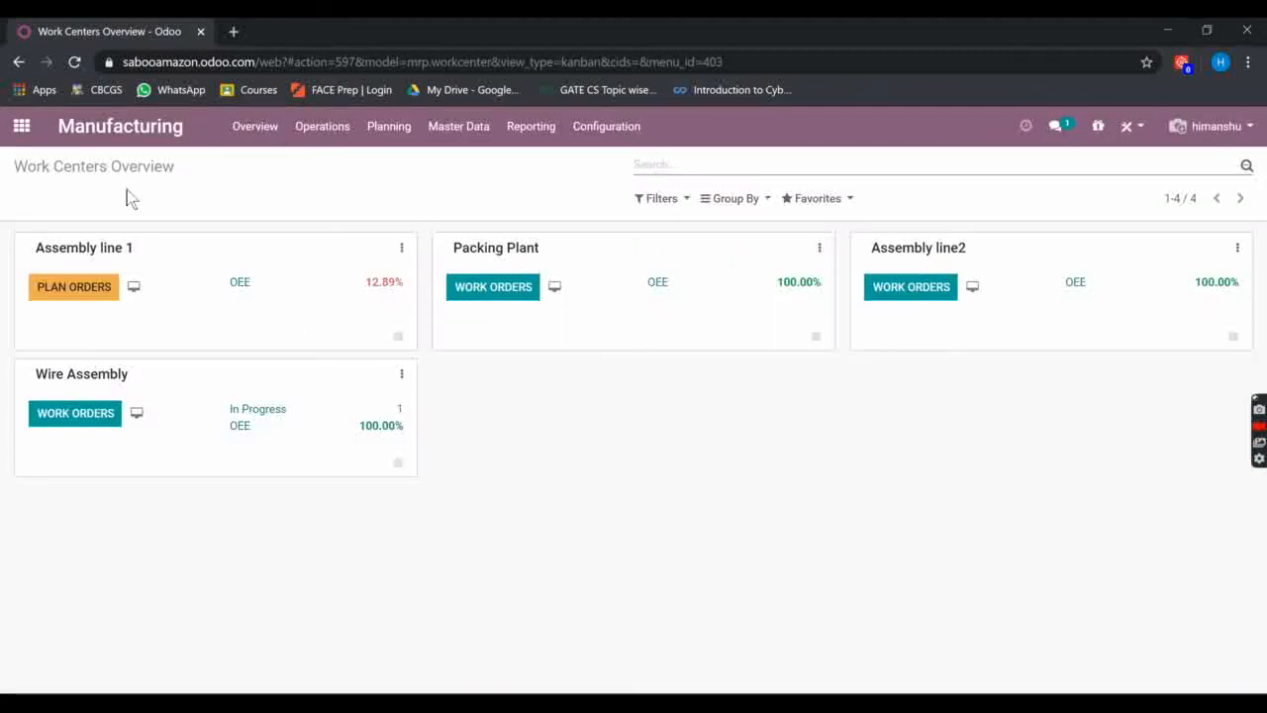
{"action": "left_click", "coordinate": [459, 127]}
{"action": "left_click", "coordinate": [458, 163]}
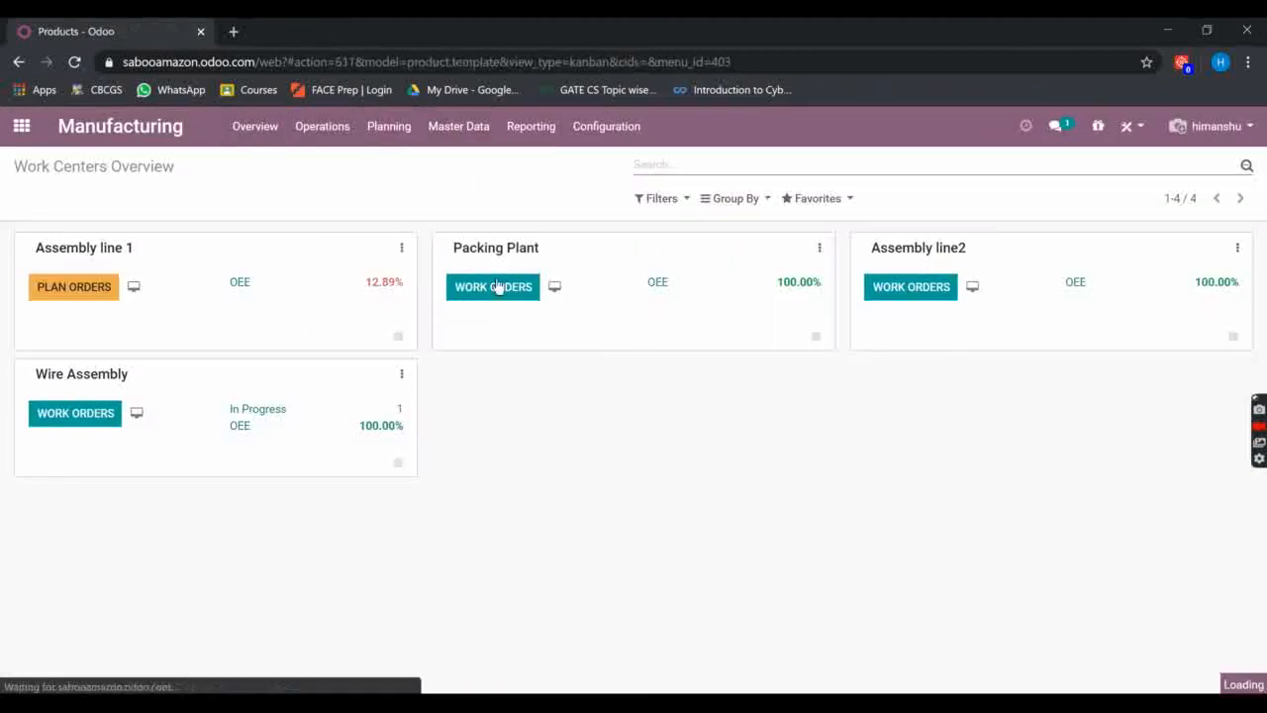
{"action": "scroll", "coordinate": [524, 504], "scroll_direction": "down", "scroll_amount": 5}
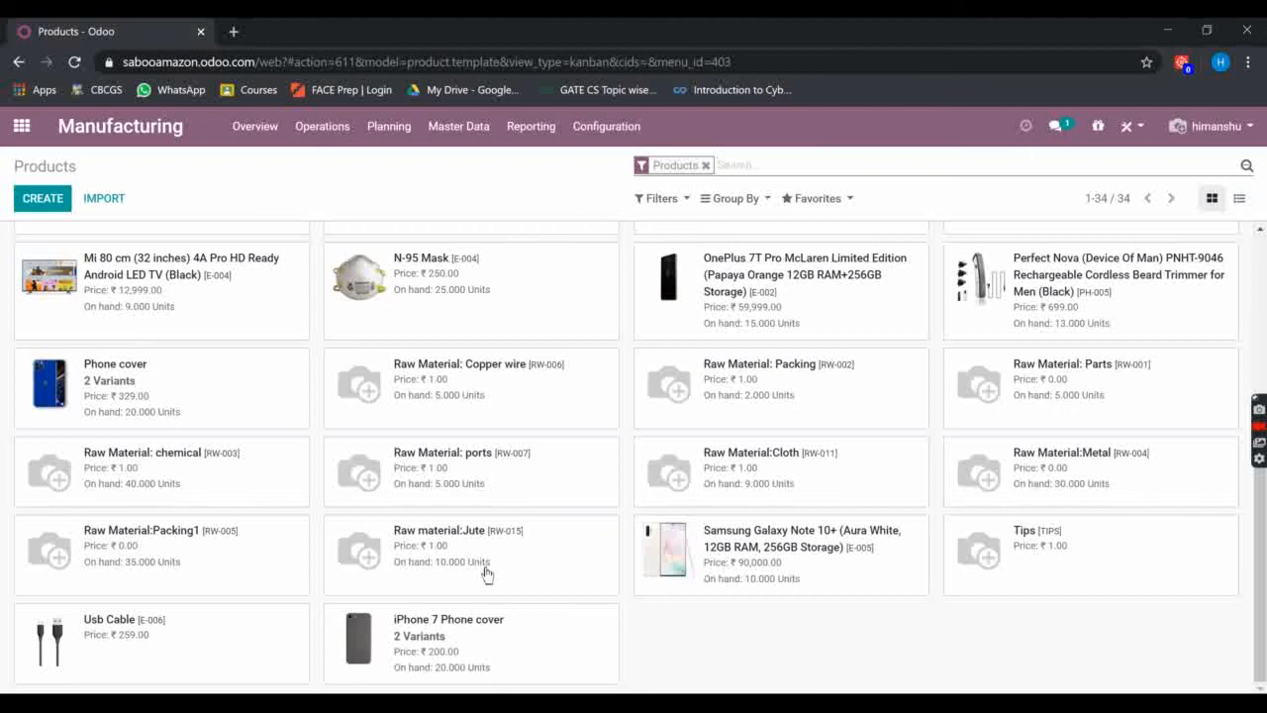
{"action": "scroll", "coordinate": [484, 583], "scroll_direction": "up", "scroll_amount": 5}
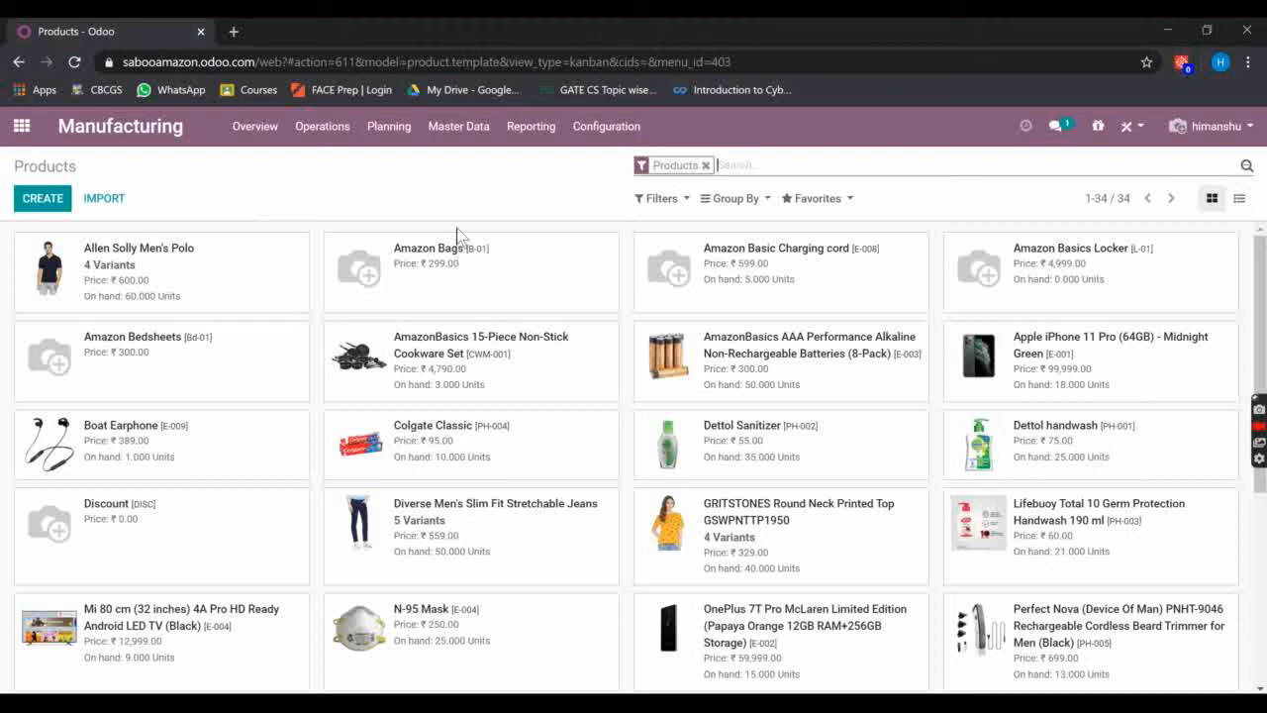
Create a new manufacturing routing named Bags
{"action": "left_click", "coordinate": [476, 146]}
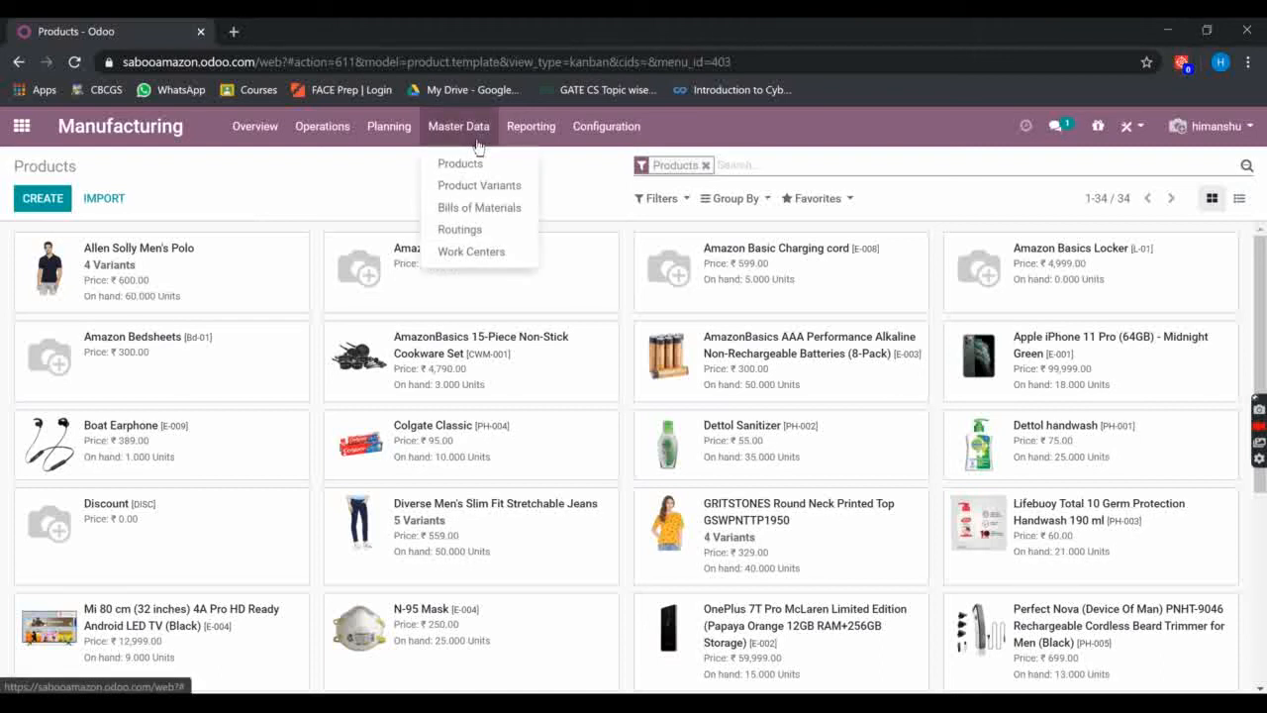
{"action": "left_click", "coordinate": [471, 236]}
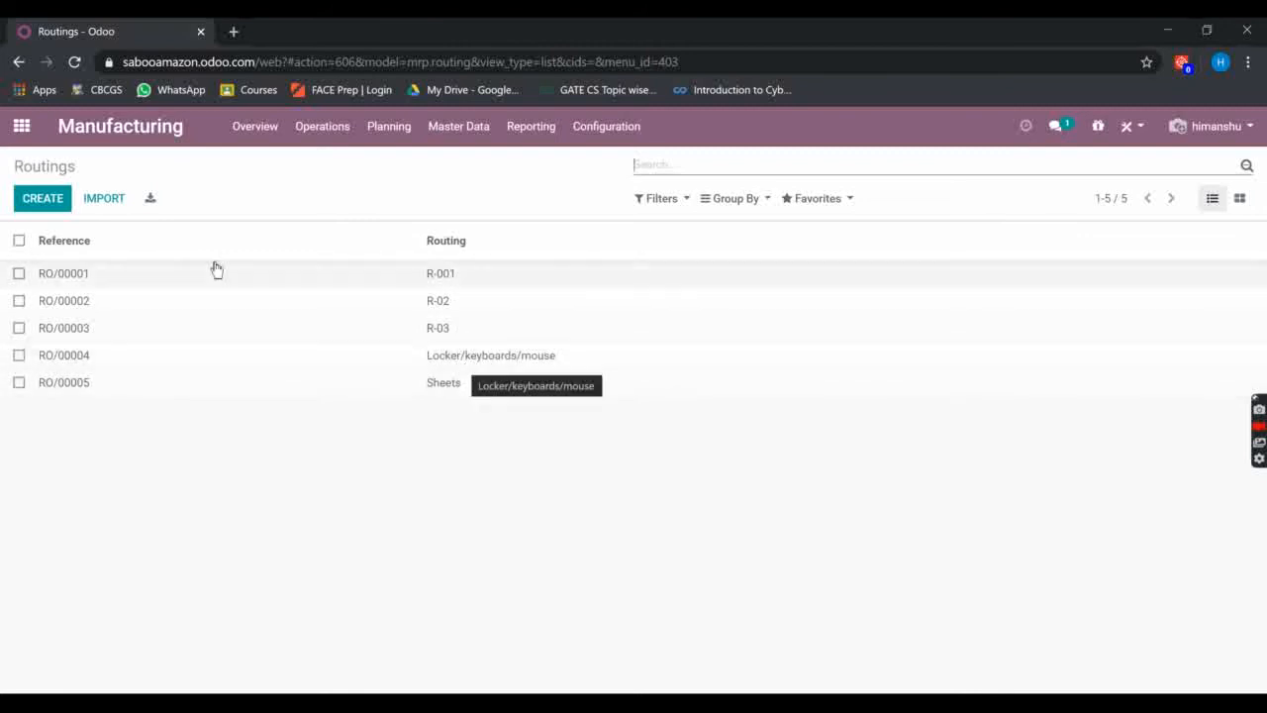
{"action": "left_click", "coordinate": [55, 215]}
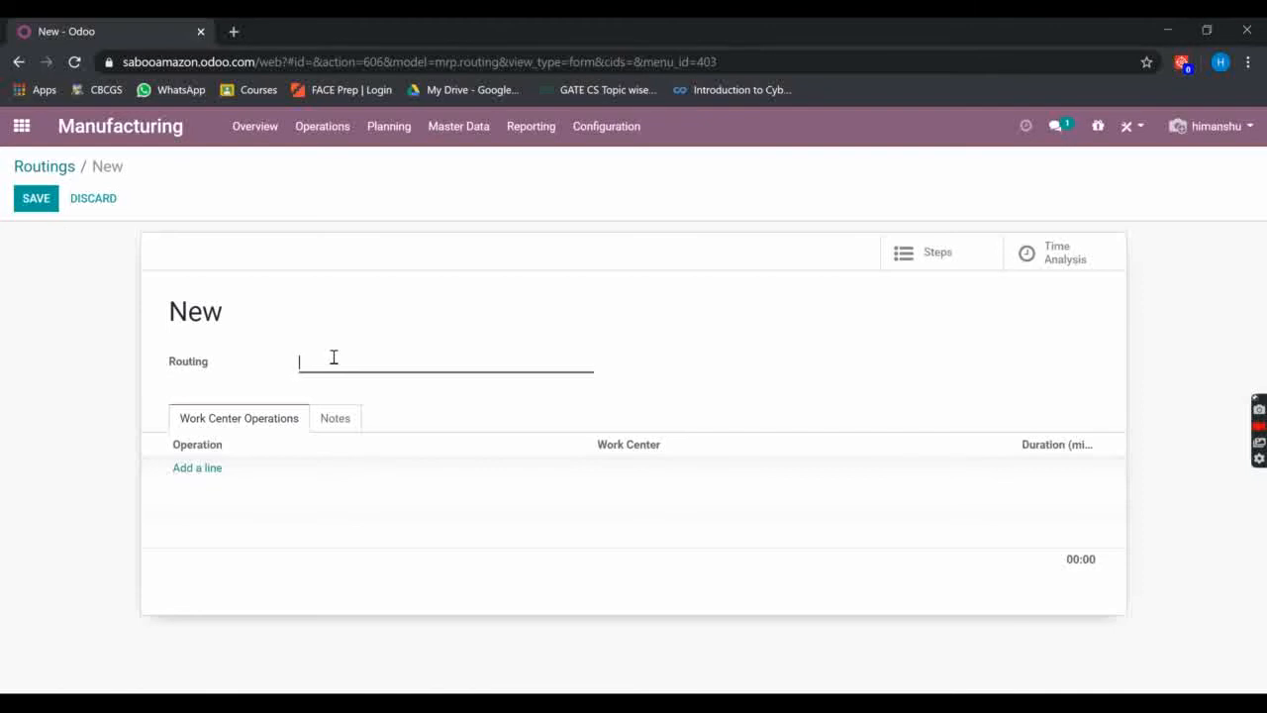
{"action": "left_click", "coordinate": [197, 469]}
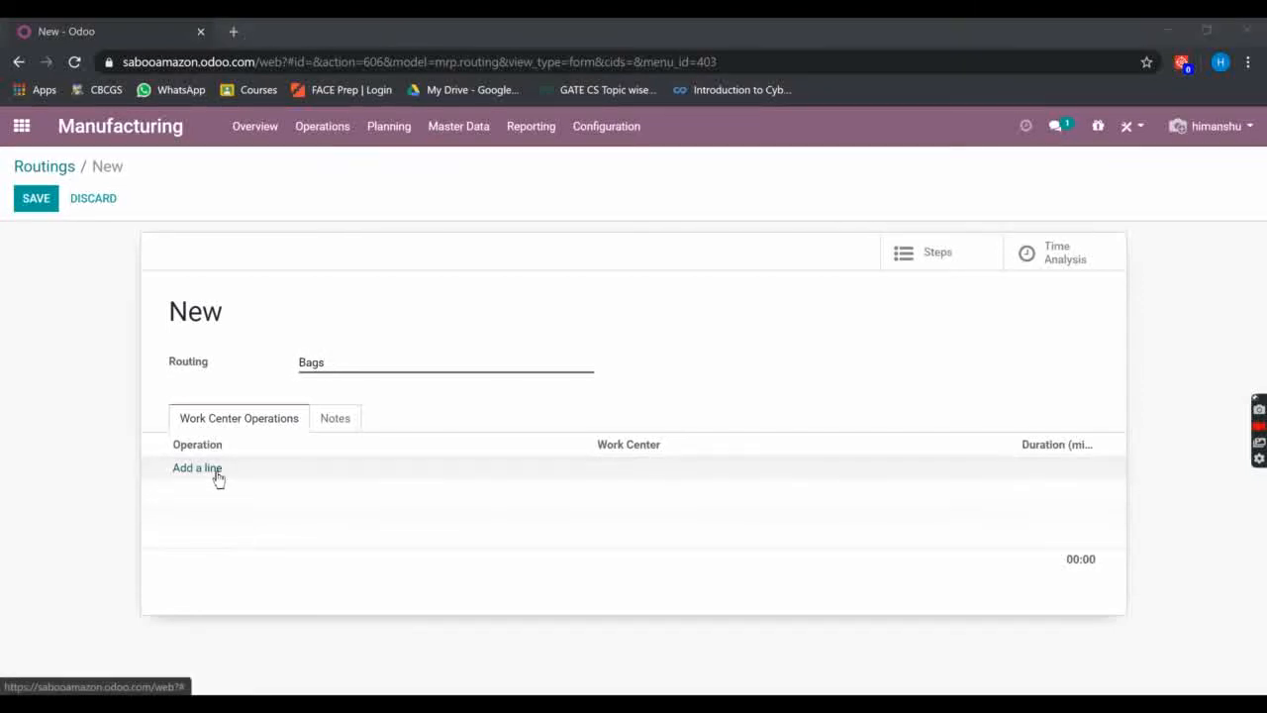
Add an operation named Design to the Bags routing and assign it to work center Assembly line 1
{"action": "left_click", "coordinate": [218, 478]}
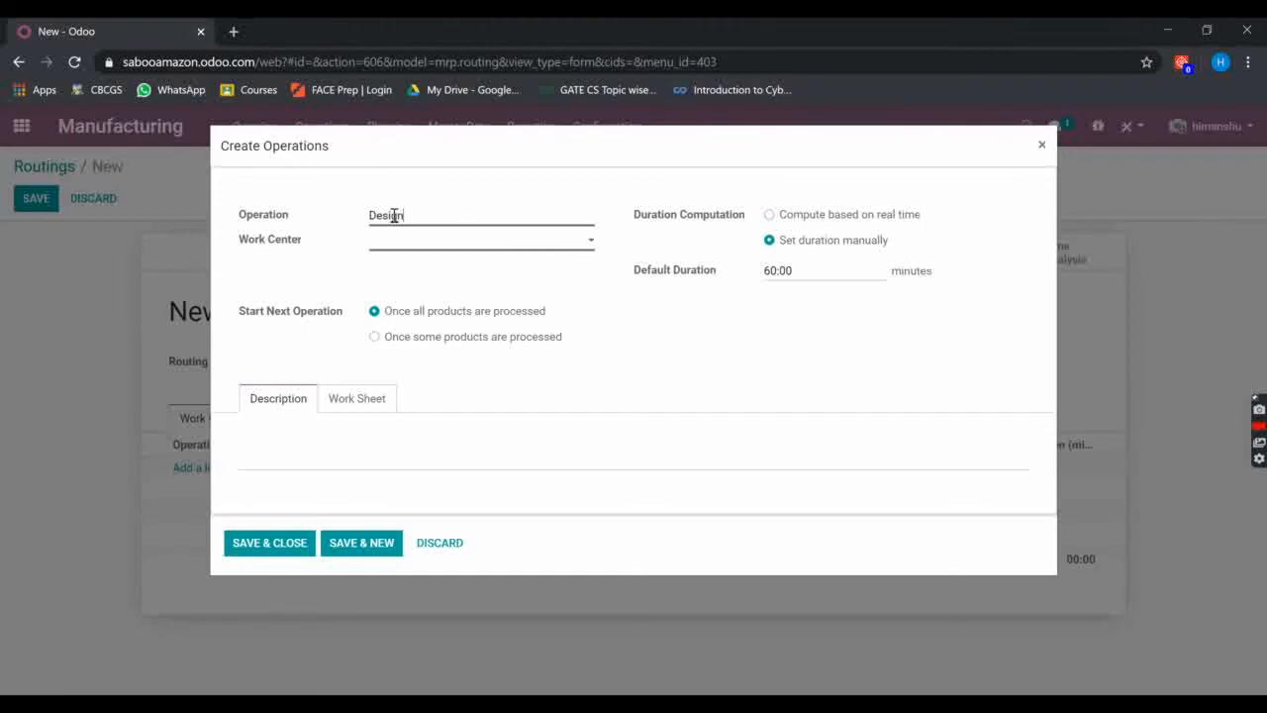
{"action": "type", "text": "Design"}
{"action": "left_click", "coordinate": [429, 243]}
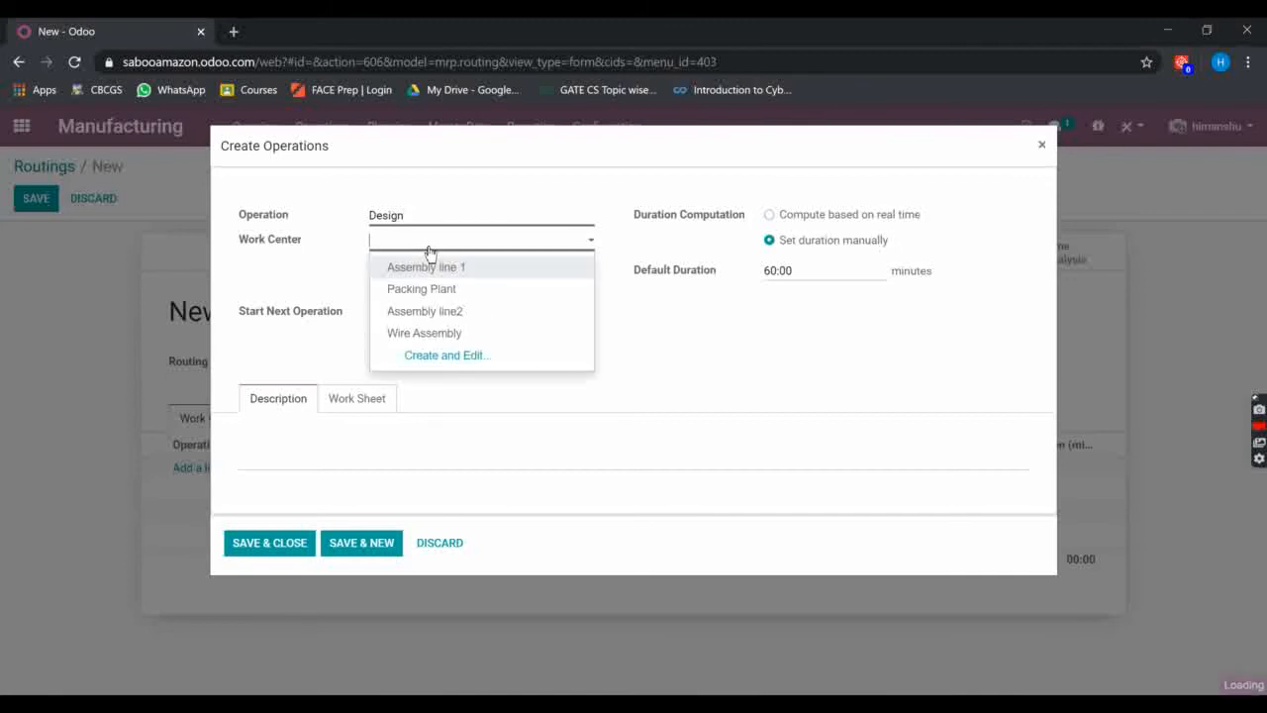
{"action": "left_click", "coordinate": [436, 269]}
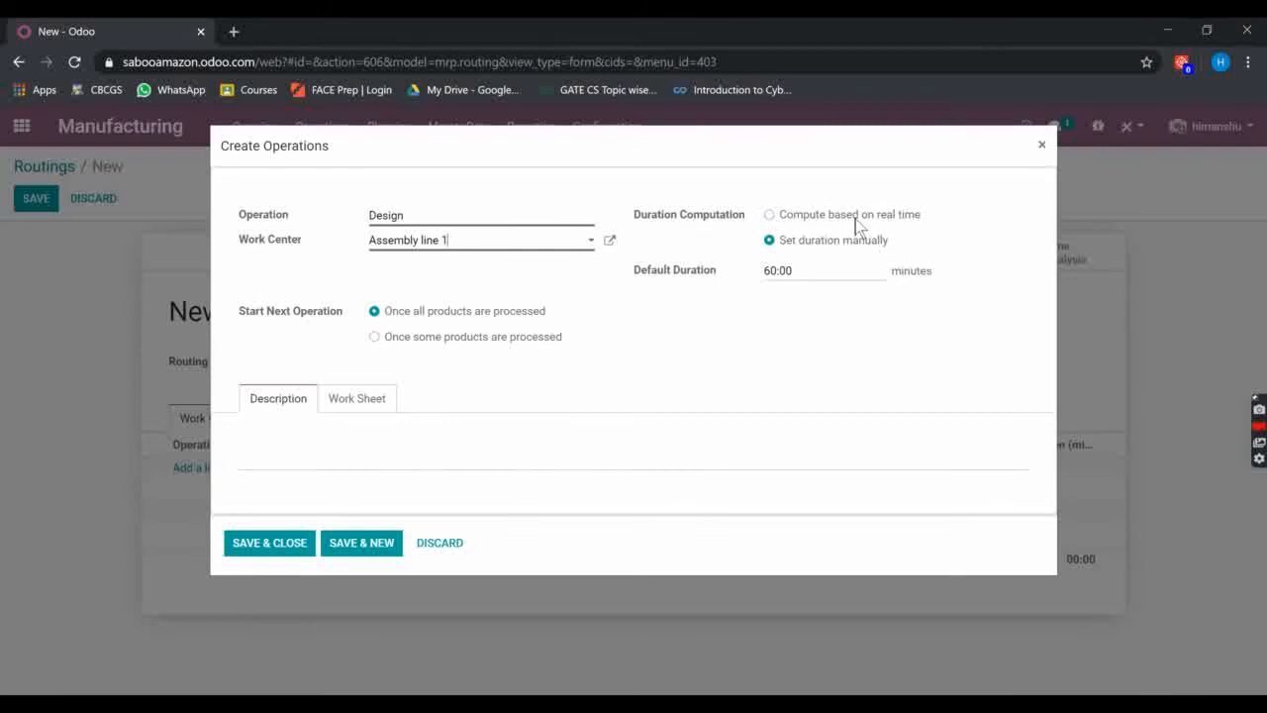
{"action": "left_click", "coordinate": [770, 215]}
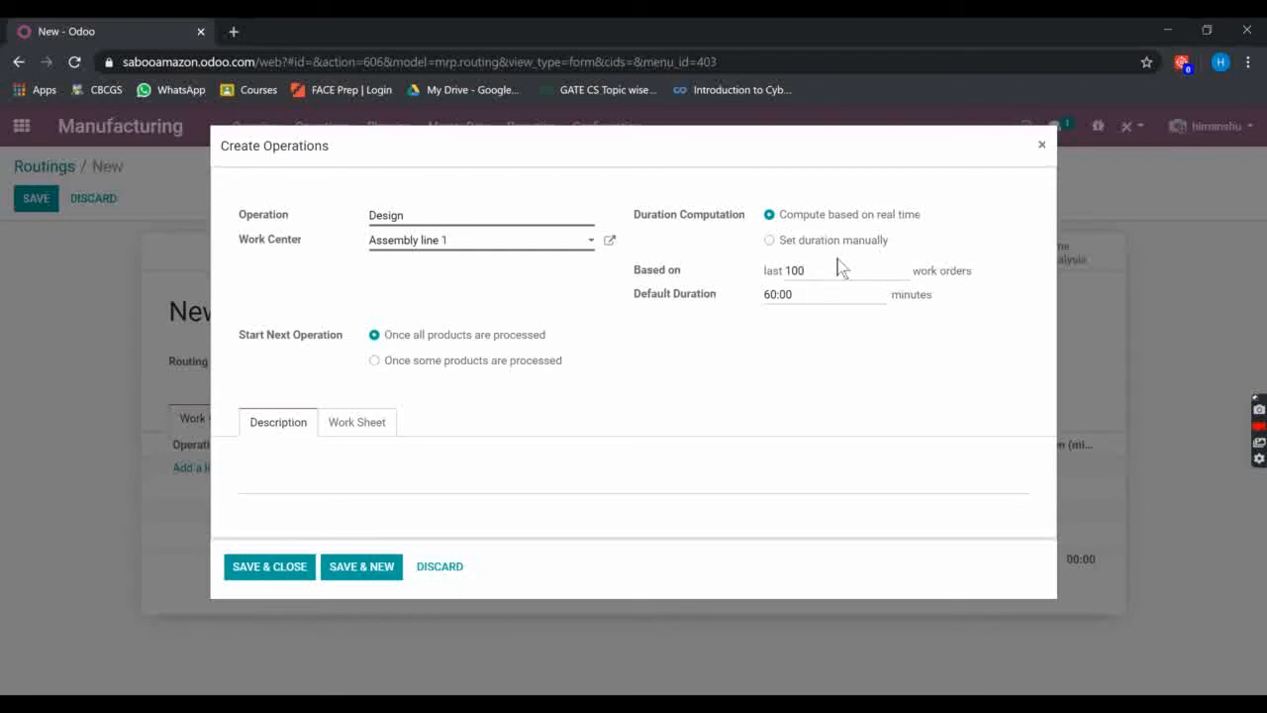
{"action": "key", "text": "BackSpace"}
{"action": "left_click", "coordinate": [771, 241]}
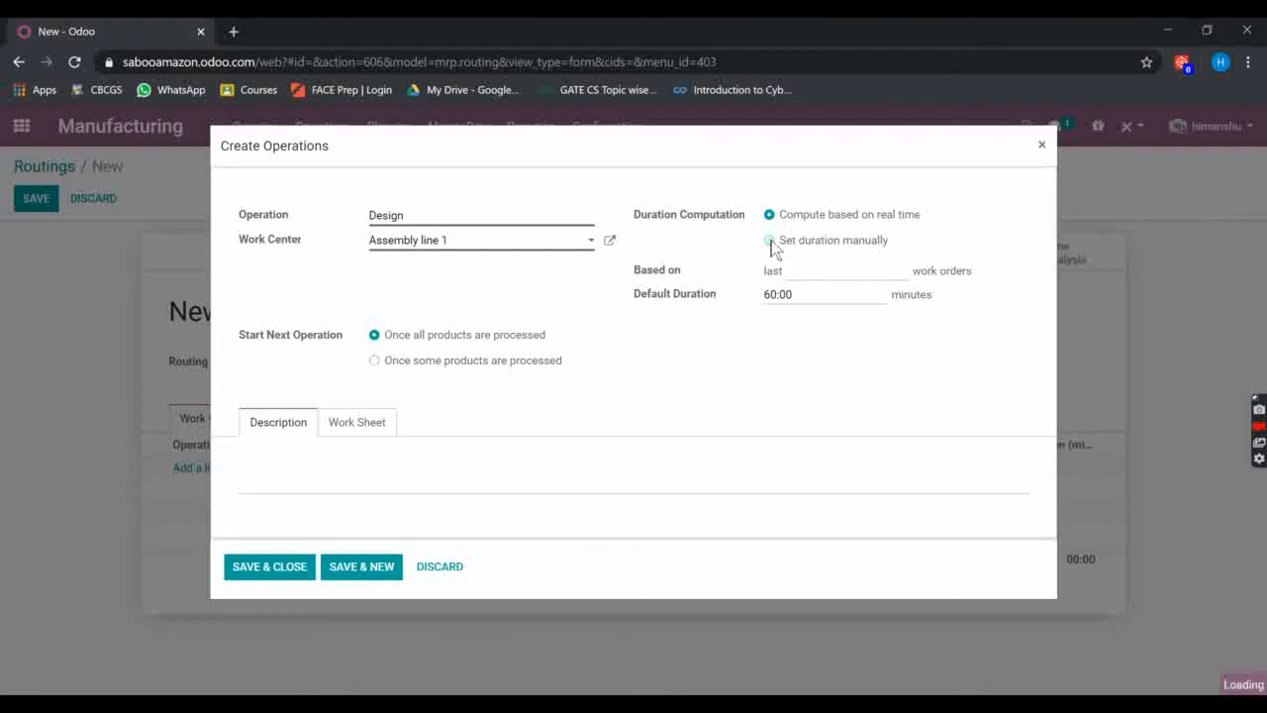
Give the Design operation a 20:00 minute default duration, start the next operation once 1.00 product is processed, and save it
{"action": "left_click", "coordinate": [775, 273]}
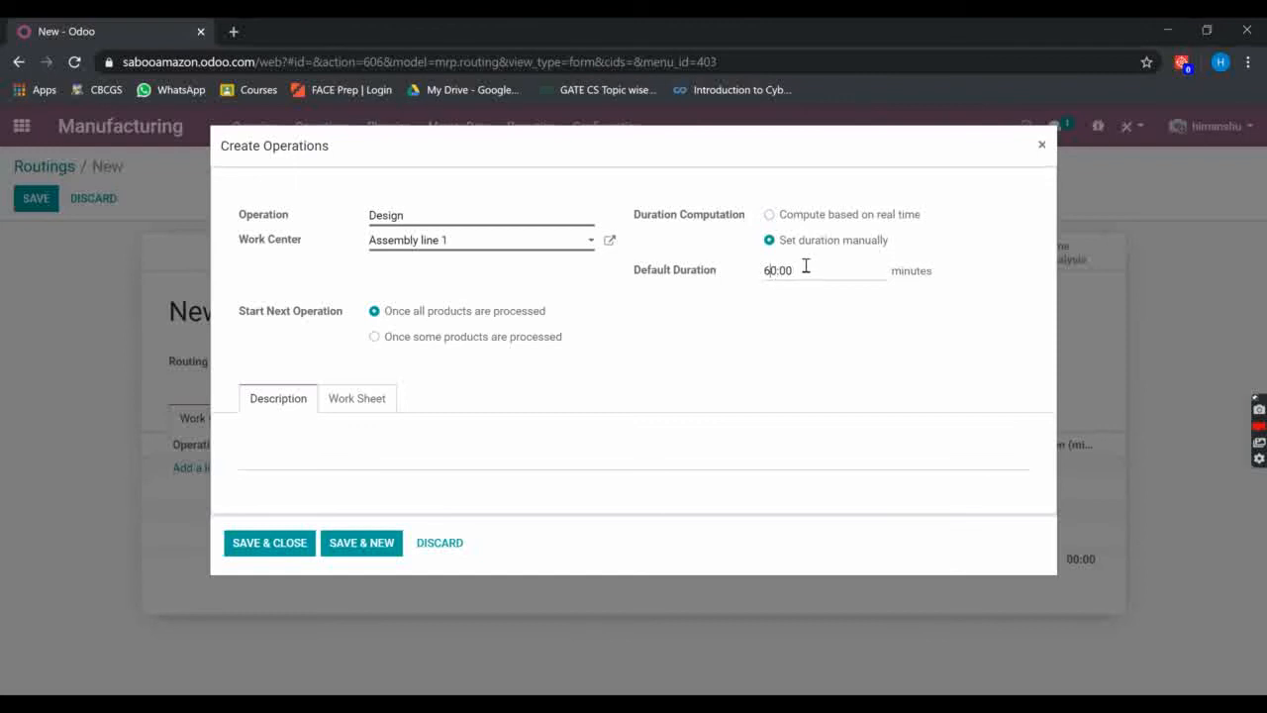
{"action": "type", "text": "2"}
{"action": "left_click", "coordinate": [378, 339]}
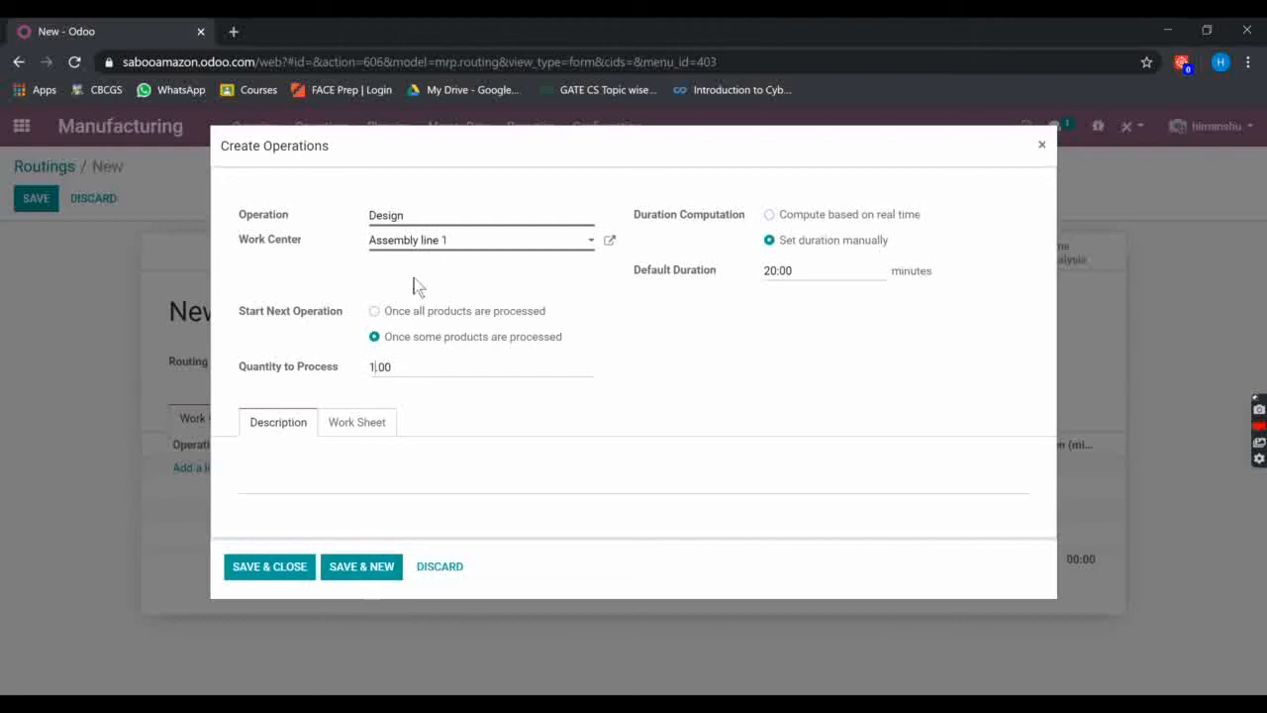
{"action": "left_click", "coordinate": [364, 568]}
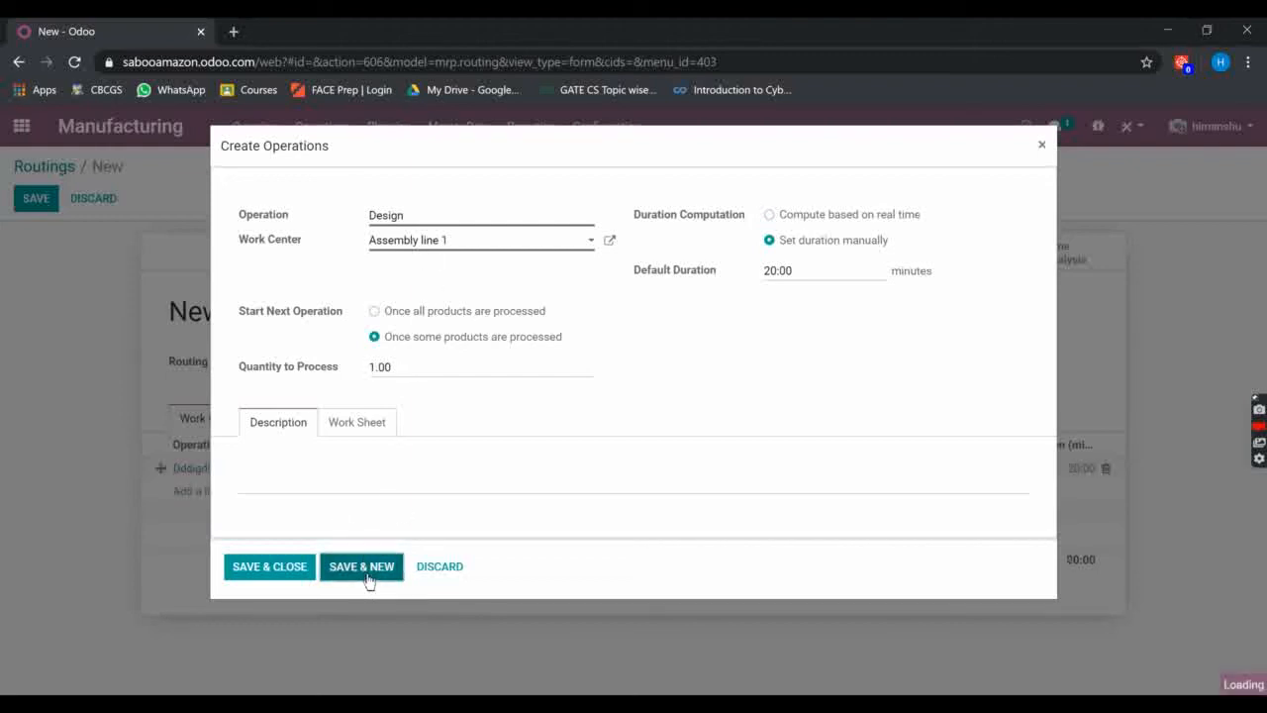
Add a Making of bag operation at Assembly line2 lasting 40:00 minutes, with the next operation starting once 1.00 product is processed
{"action": "left_click", "coordinate": [407, 217]}
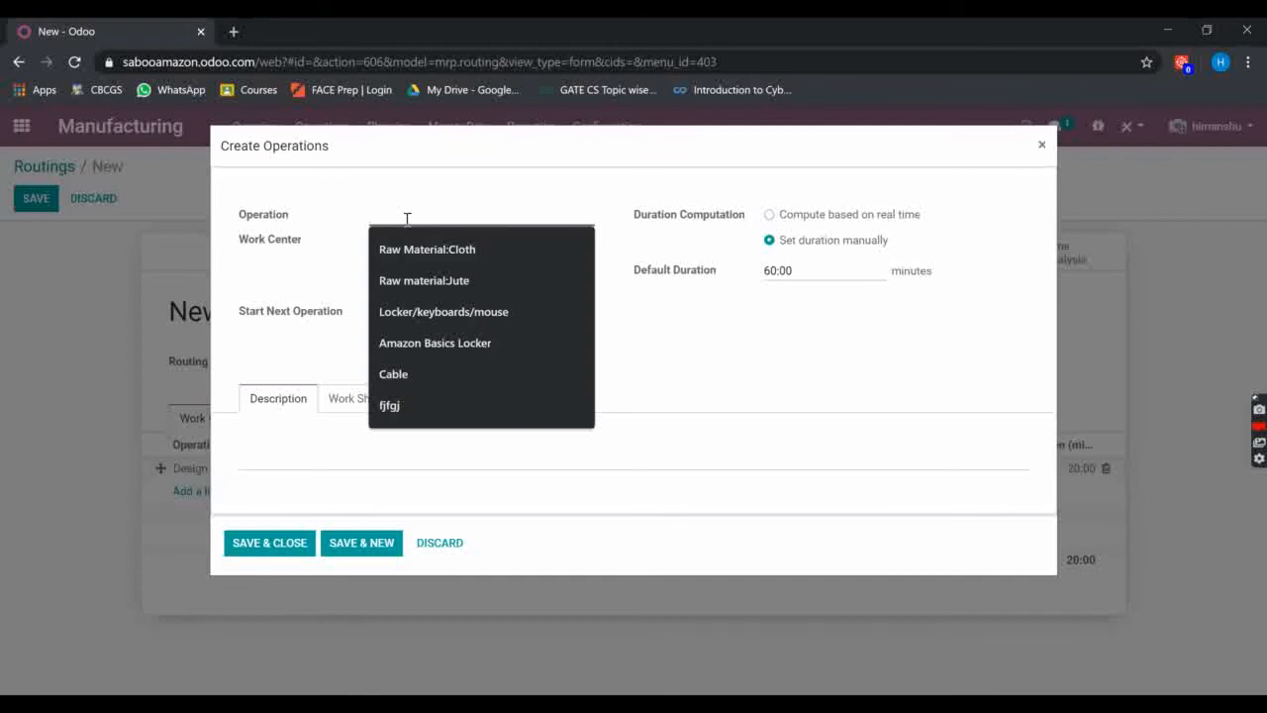
{"action": "type", "text": "Making of bag"}
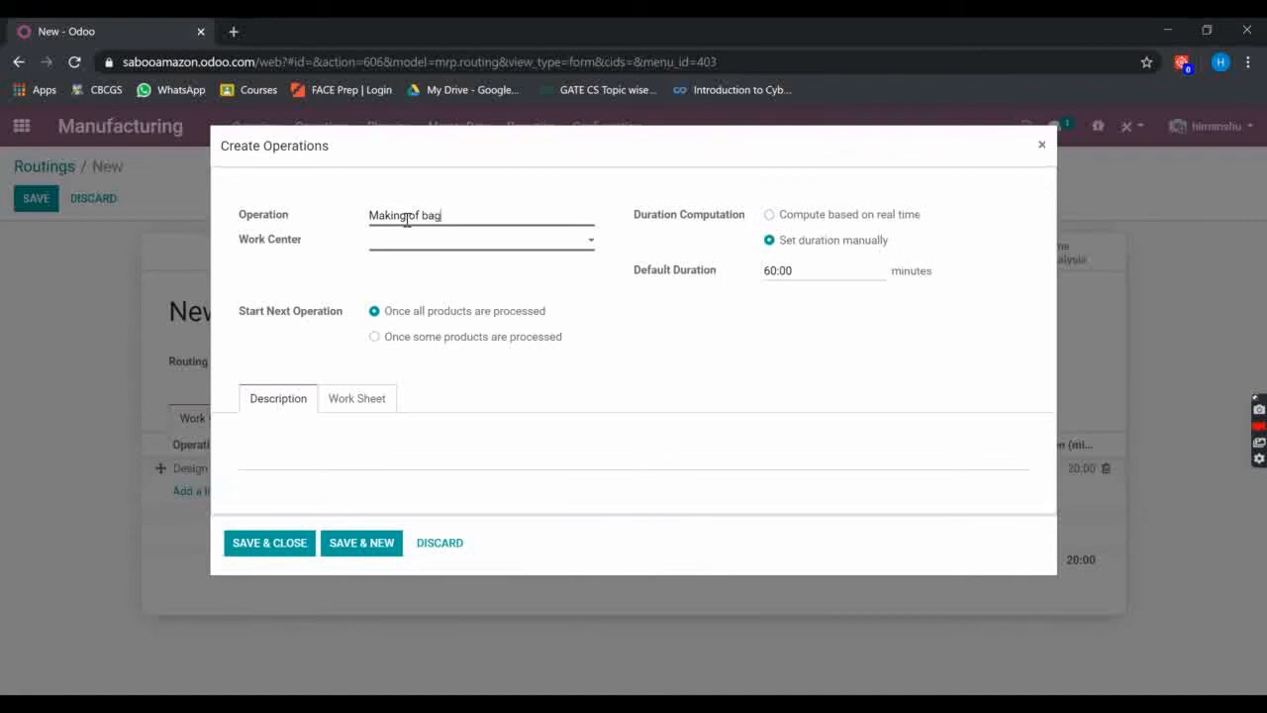
{"action": "left_click", "coordinate": [429, 241]}
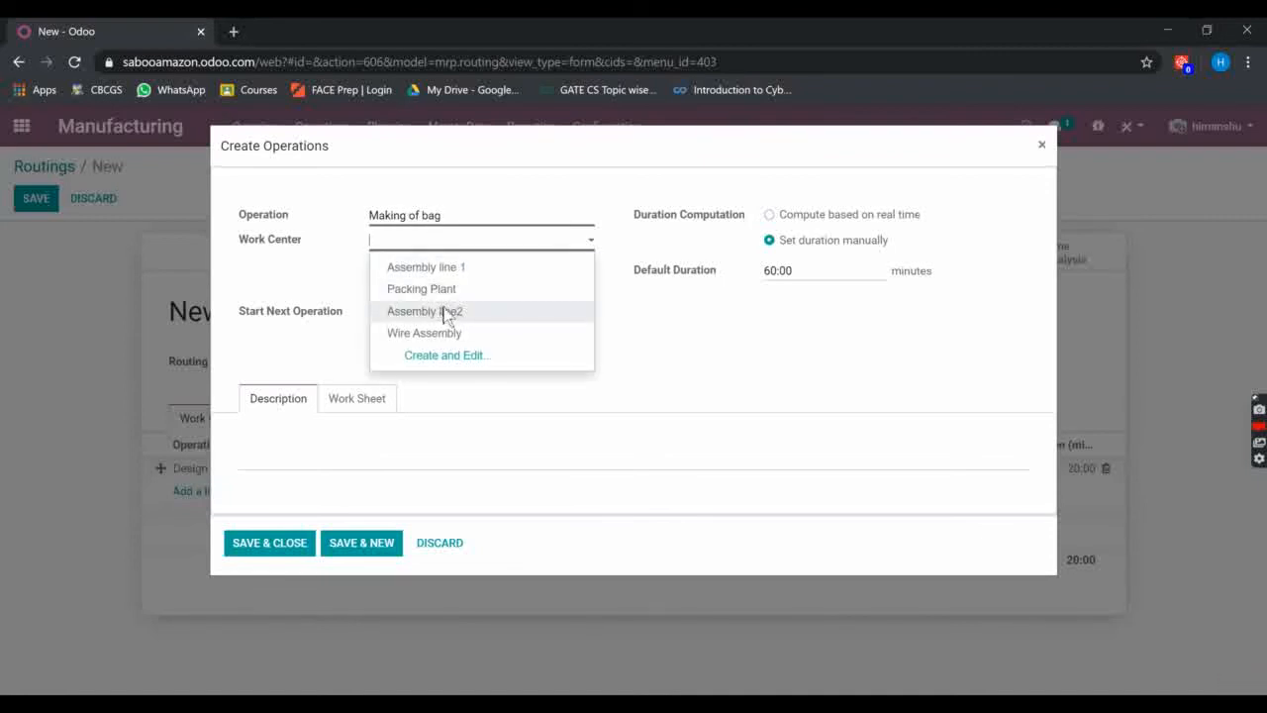
{"action": "left_click", "coordinate": [444, 311]}
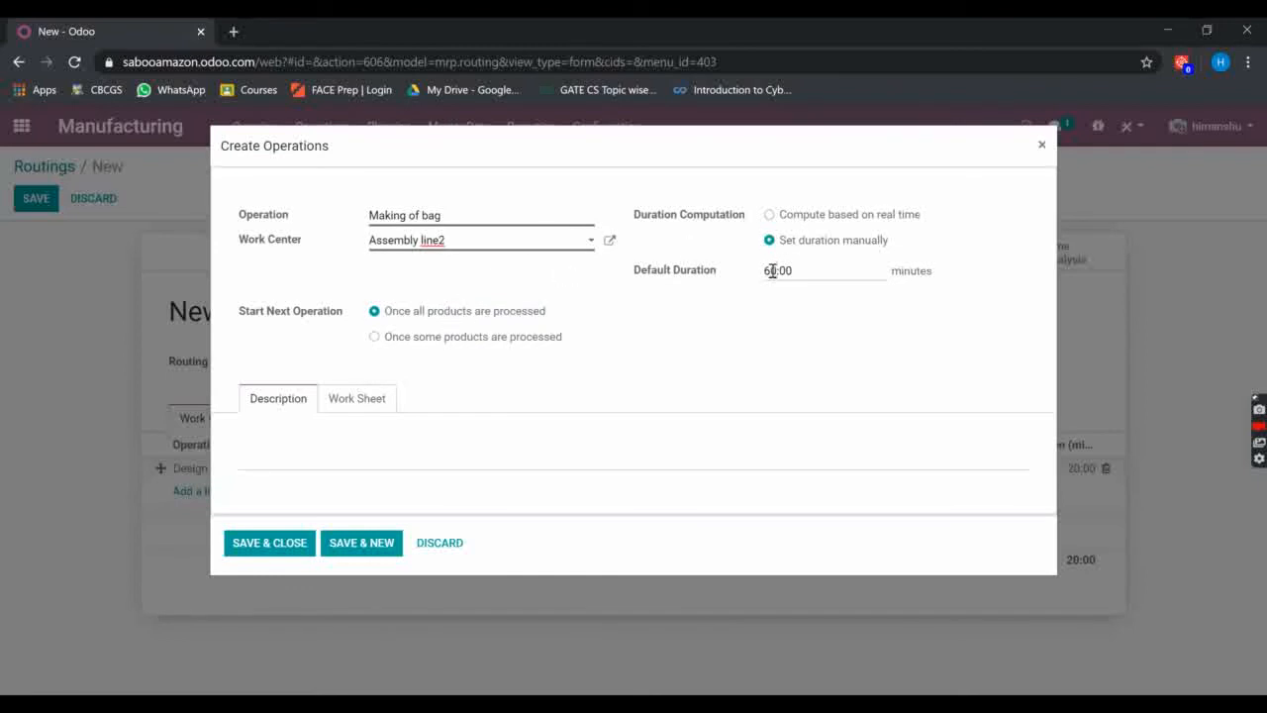
{"action": "key", "text": "BackSpace"}
{"action": "left_click", "coordinate": [374, 337]}
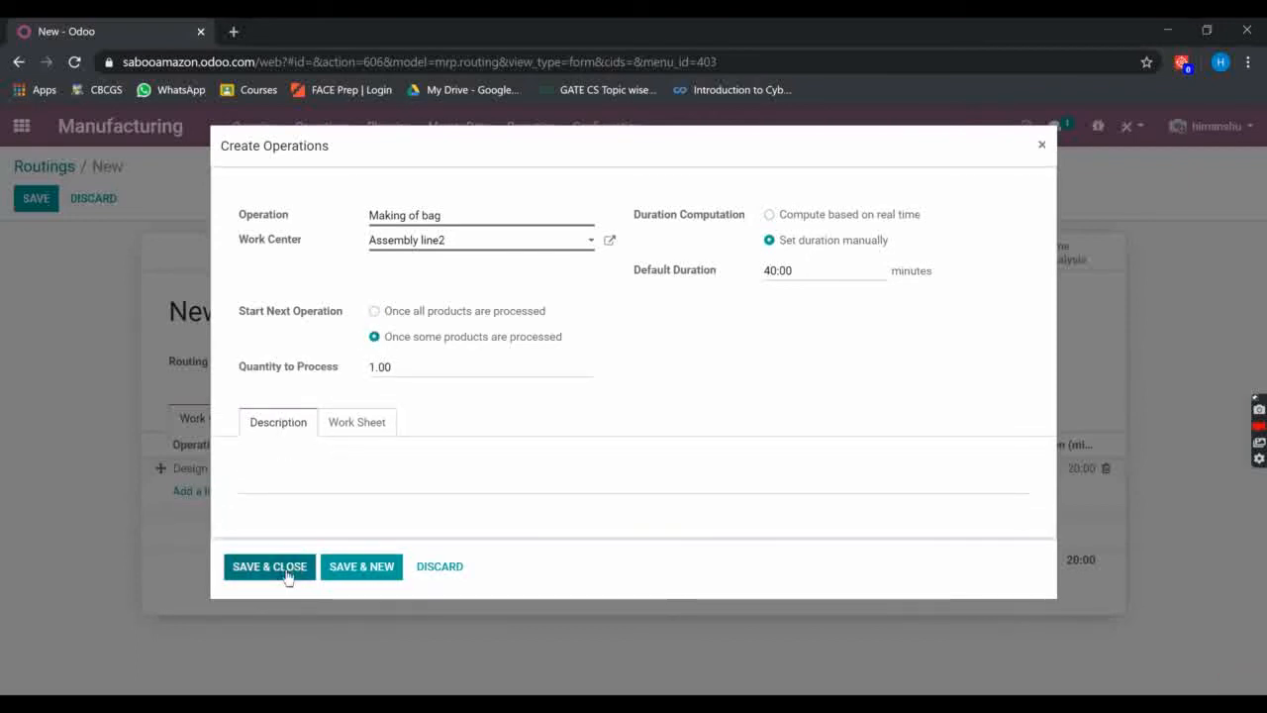
{"action": "left_click", "coordinate": [345, 577]}
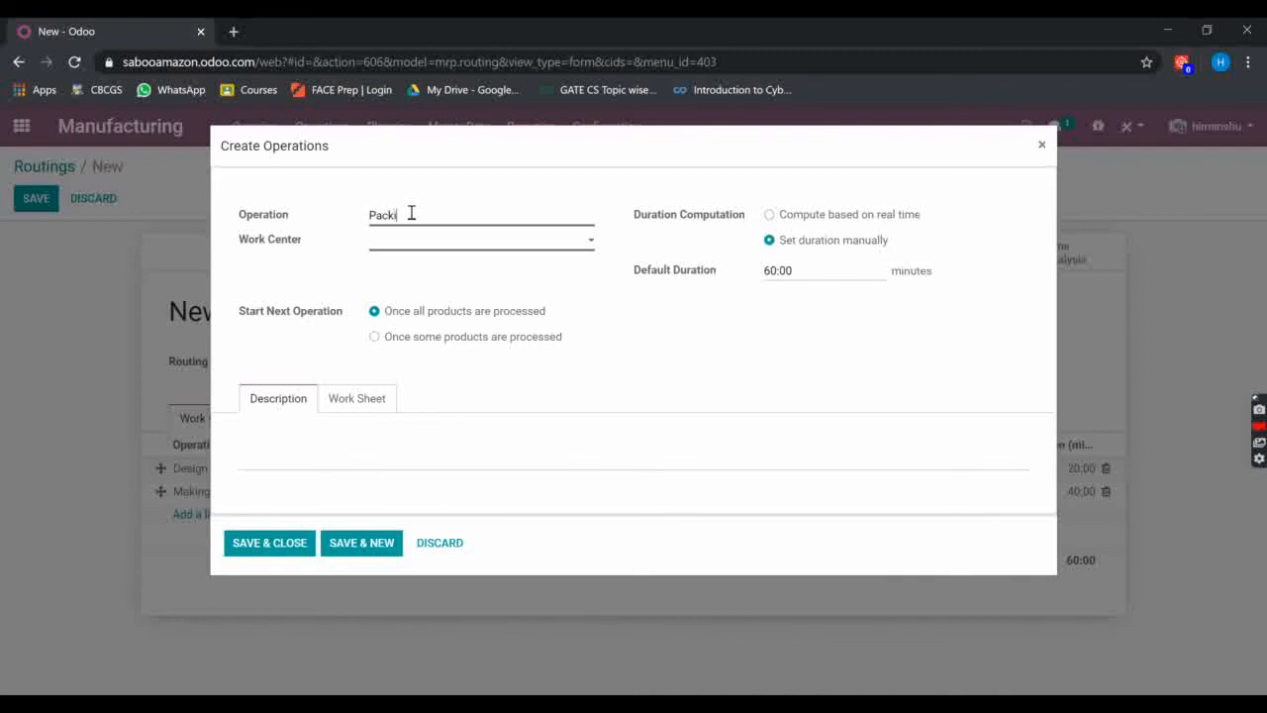
Add a Packing operation at Packing Plant lasting 5:00 minutes, with the next operation starting once 1.00 product is processed
{"action": "left_click", "coordinate": [416, 243]}
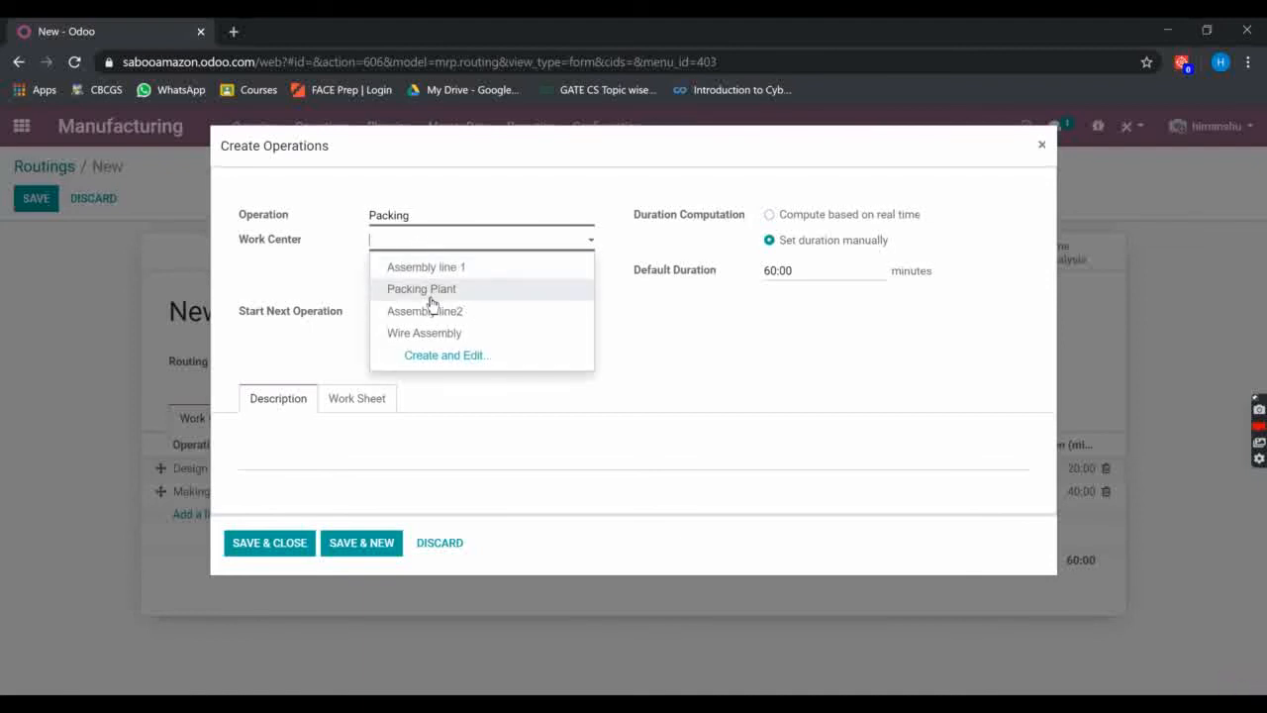
{"action": "left_click", "coordinate": [427, 292]}
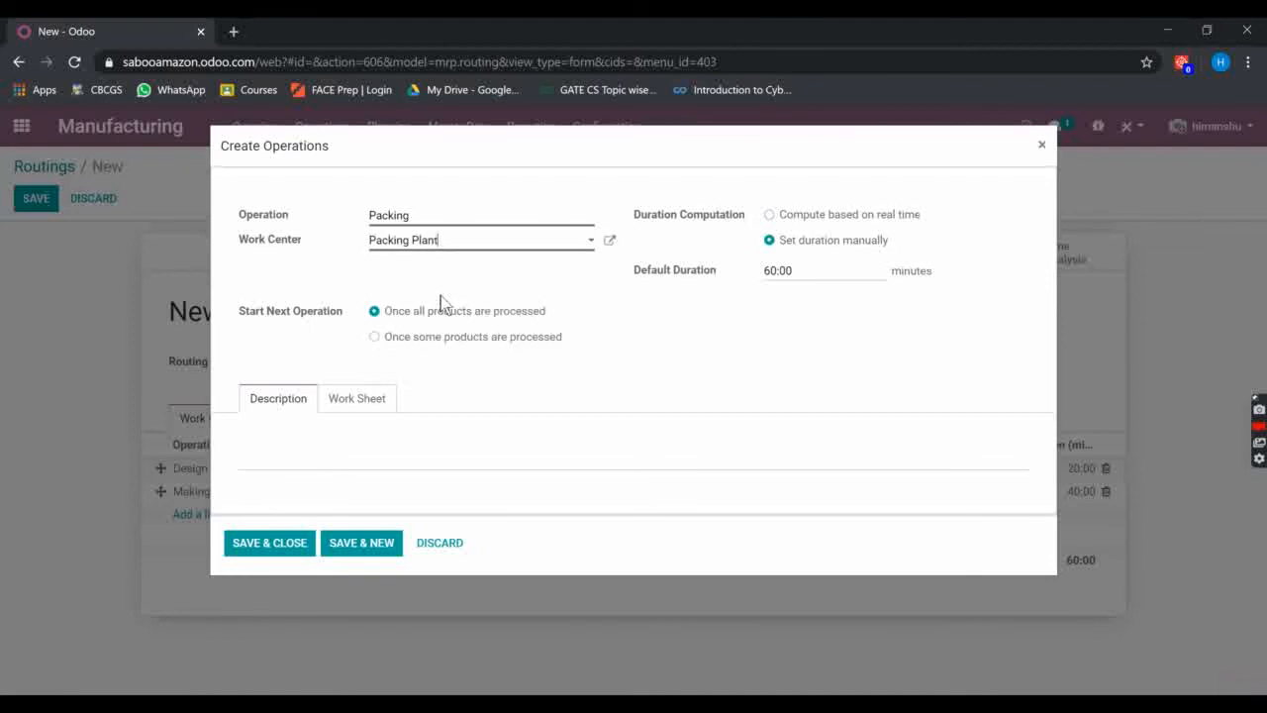
{"action": "left_click", "coordinate": [778, 271]}
{"action": "left_click", "coordinate": [374, 337]}
{"action": "left_click", "coordinate": [289, 574]}
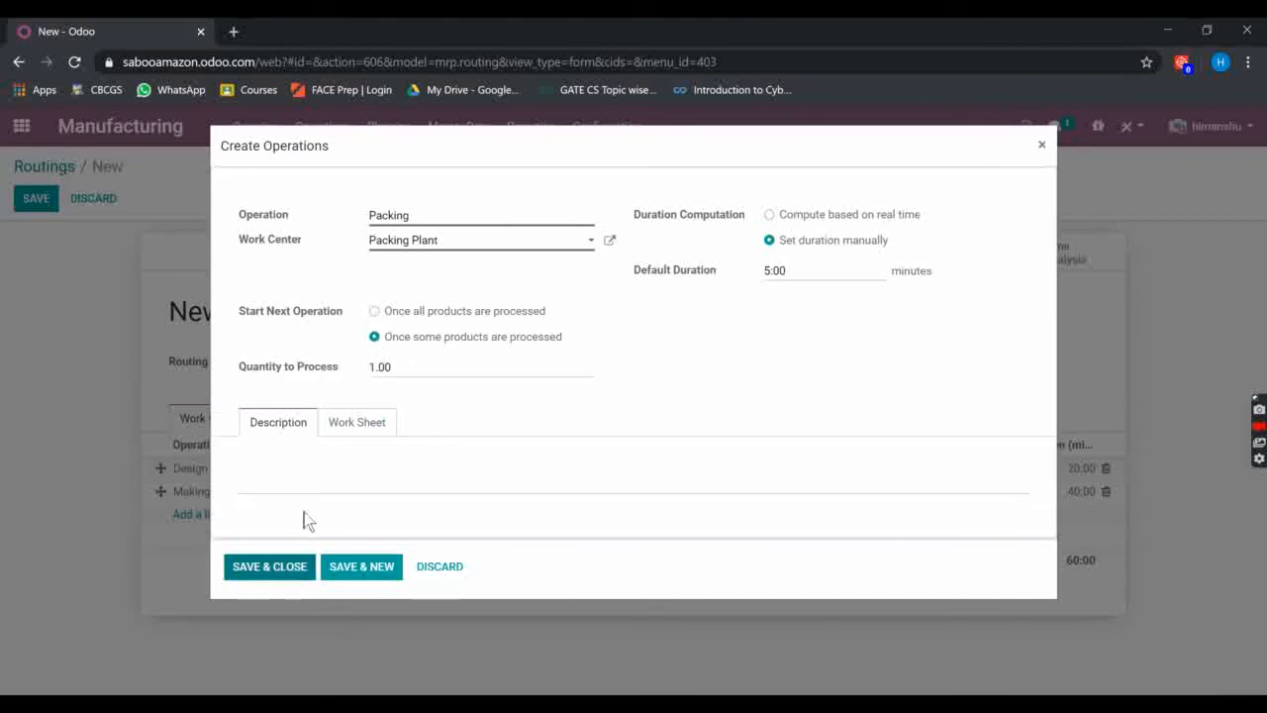
{"action": "left_click", "coordinate": [297, 574]}
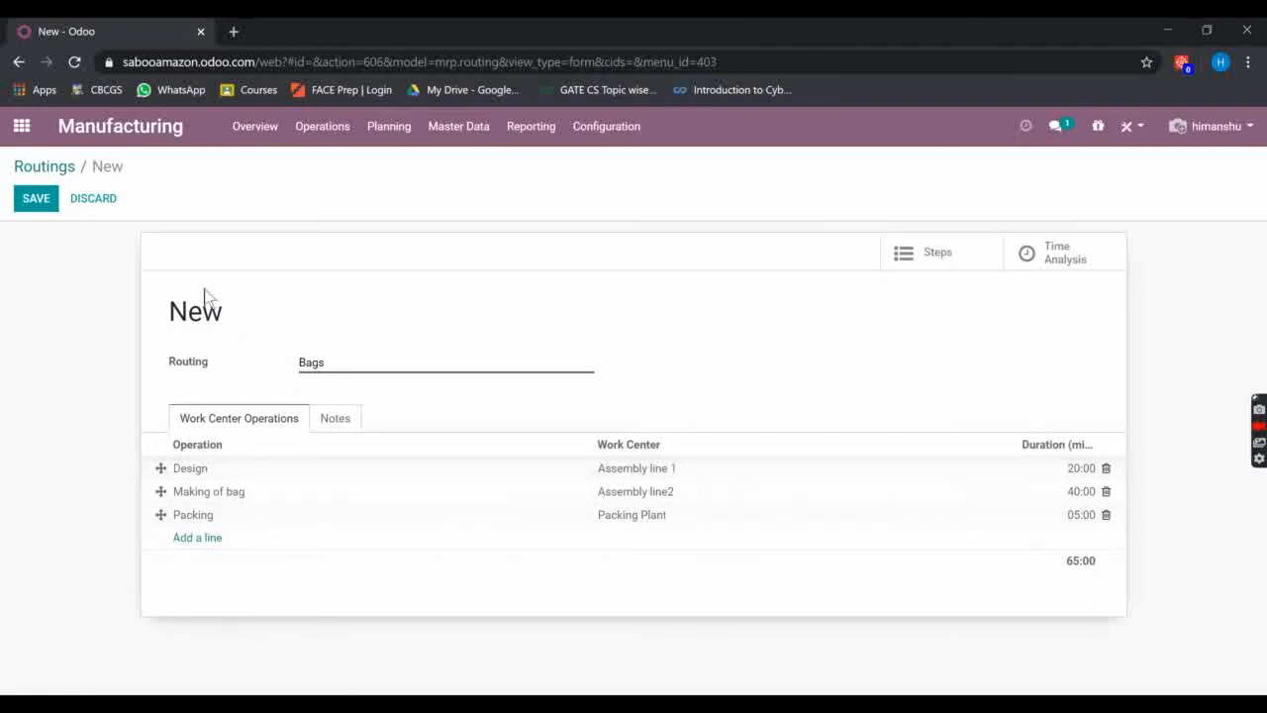
Save the Bags routing and return to the list of routings
{"action": "left_click", "coordinate": [35, 198]}
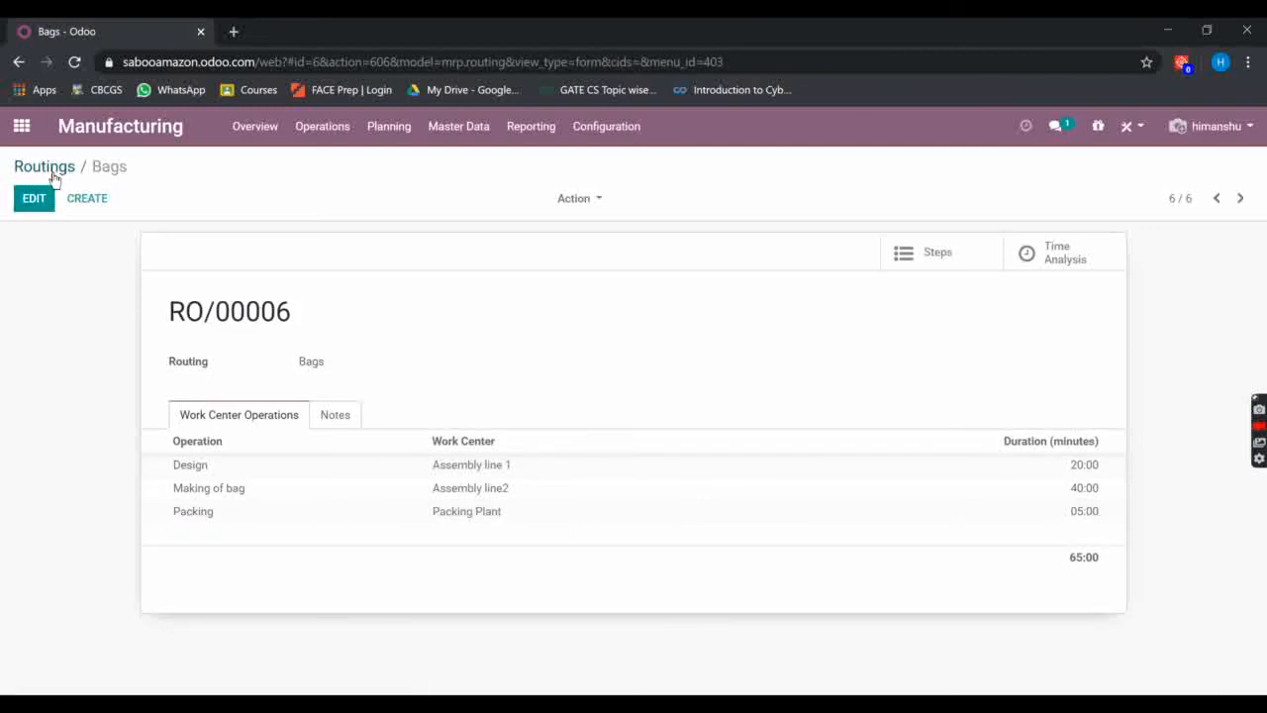
{"action": "left_click", "coordinate": [52, 169]}
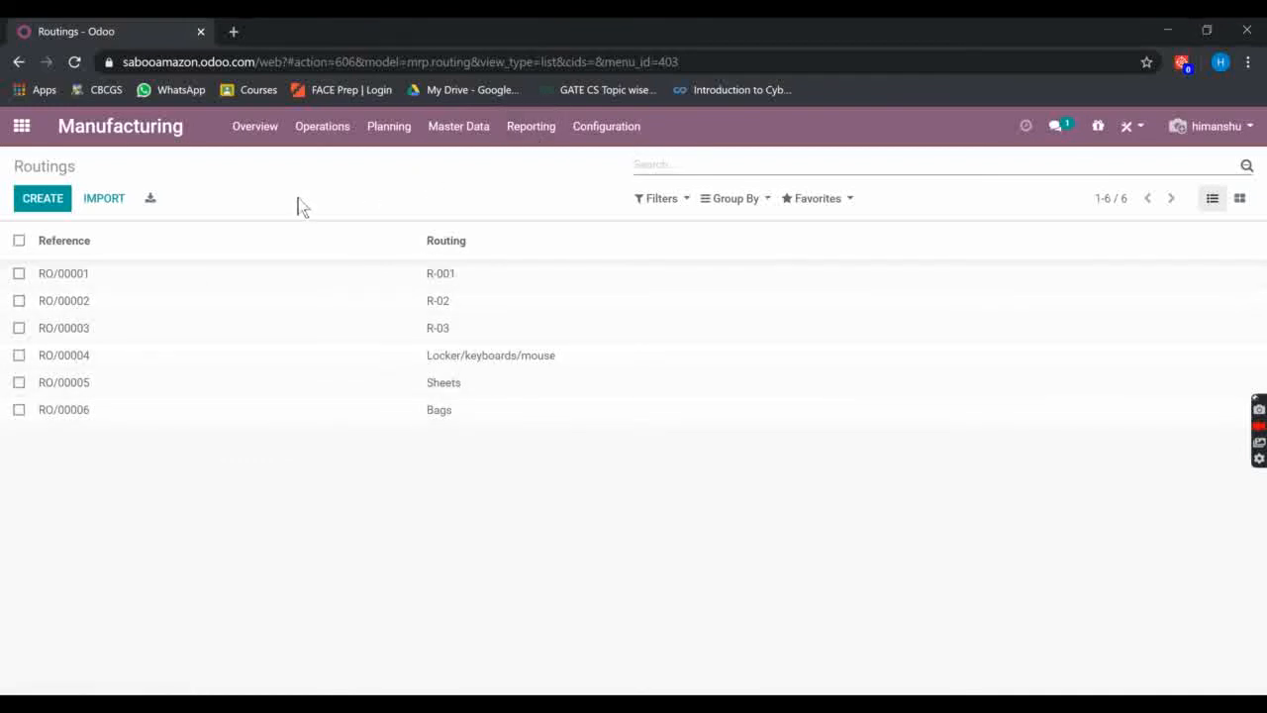
Open the Amazon Bags product record from the manufacturing product list
{"action": "left_click", "coordinate": [478, 128]}
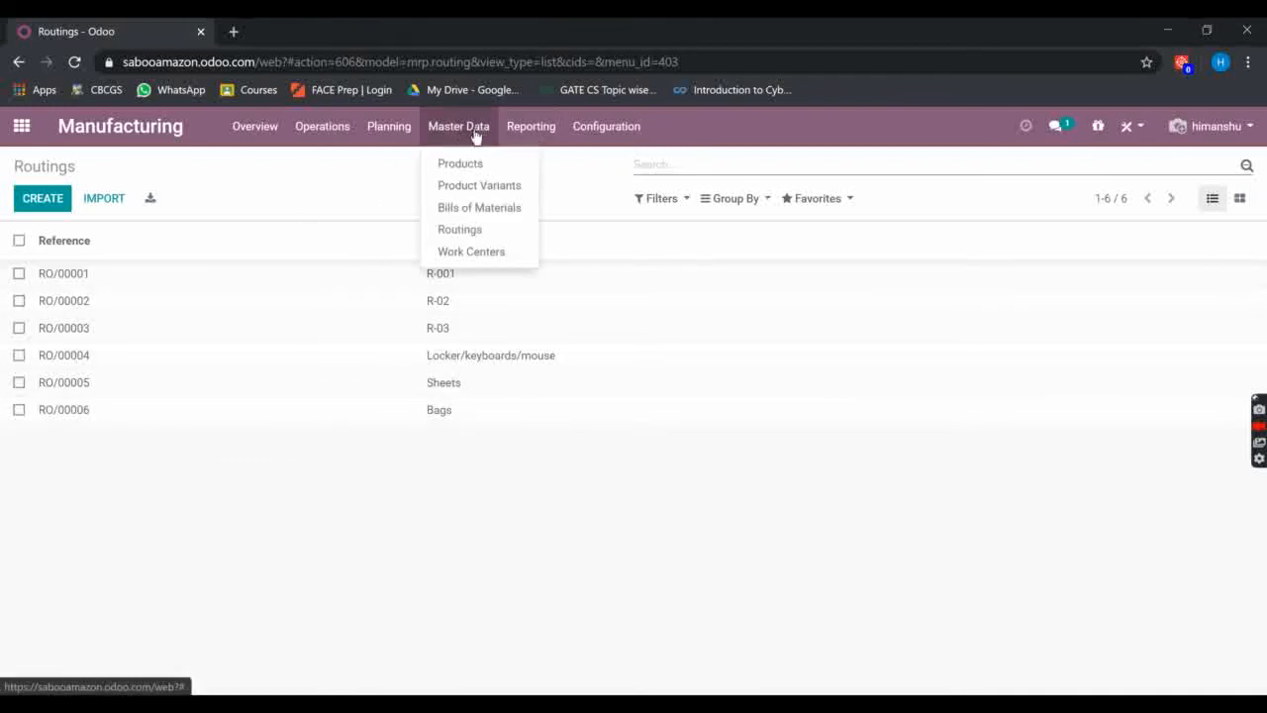
{"action": "left_click", "coordinate": [476, 165]}
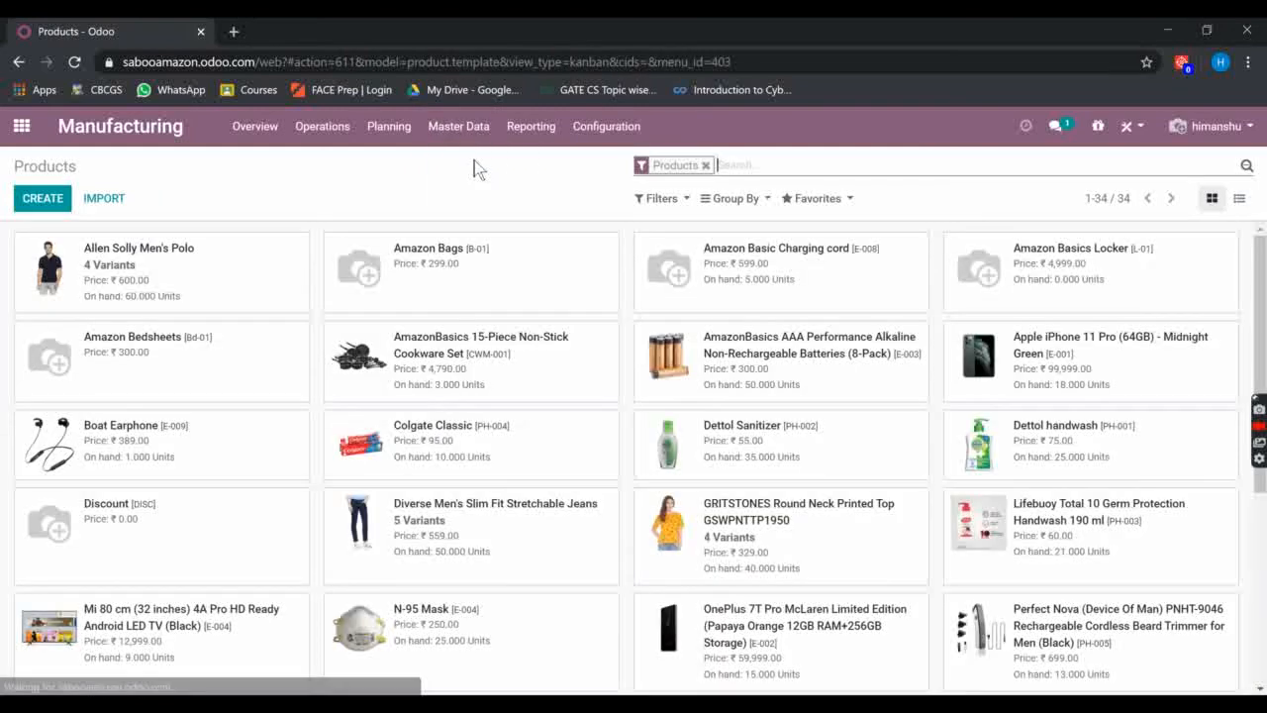
{"action": "left_click", "coordinate": [431, 266]}
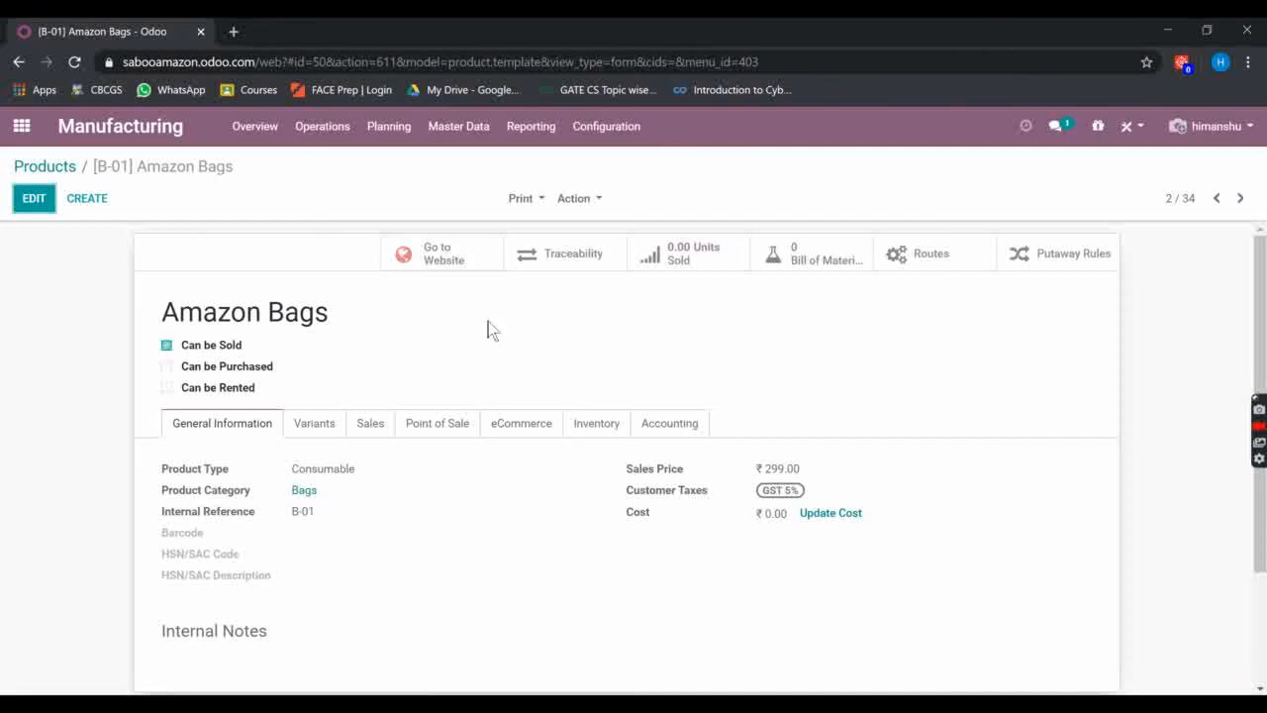
{"action": "left_click", "coordinate": [35, 201]}
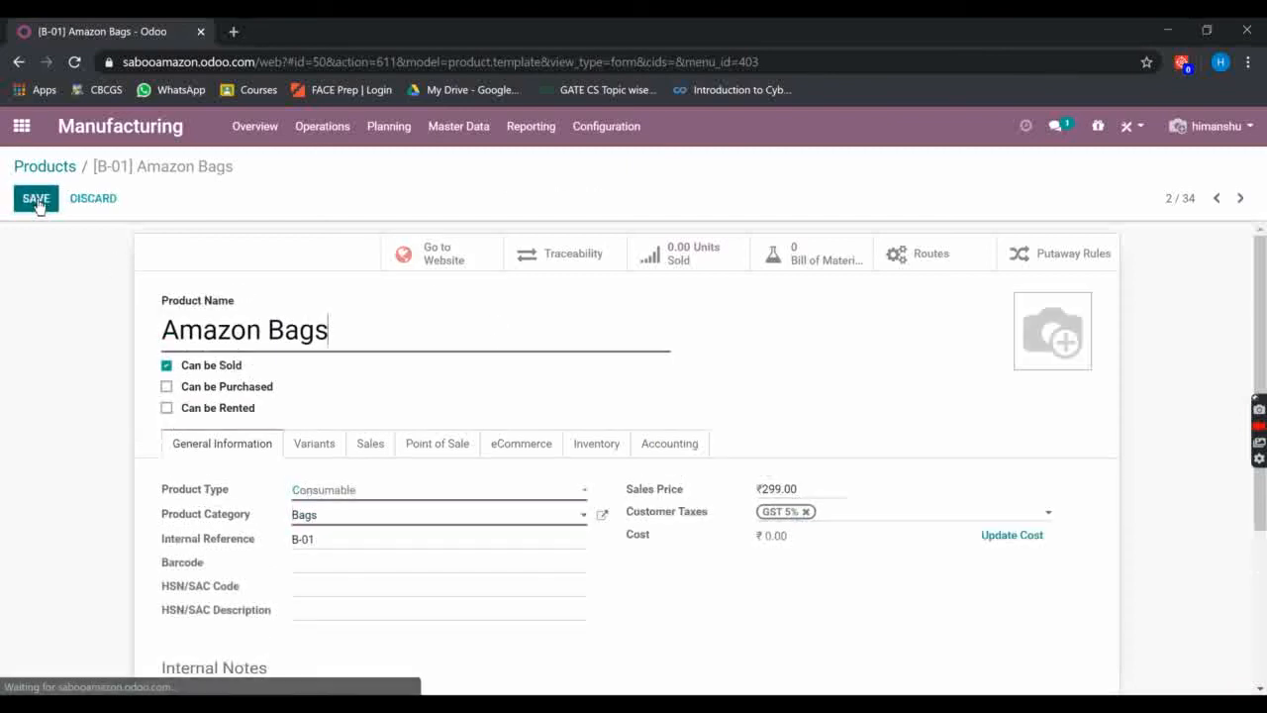
{"action": "left_click", "coordinate": [903, 262]}
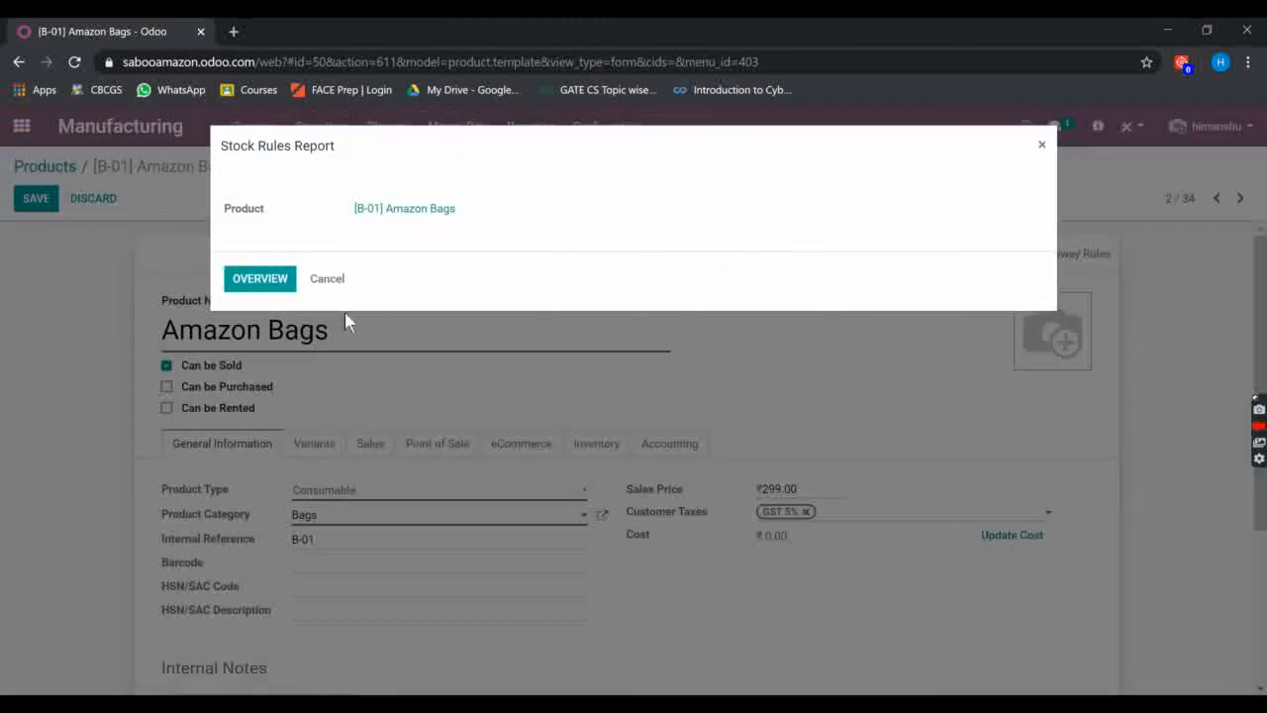
{"action": "left_click", "coordinate": [327, 281]}
Start a new bill of materials for Amazon Bags with the Amazon Bags product variant and the Bags routing
{"action": "left_click", "coordinate": [816, 263]}
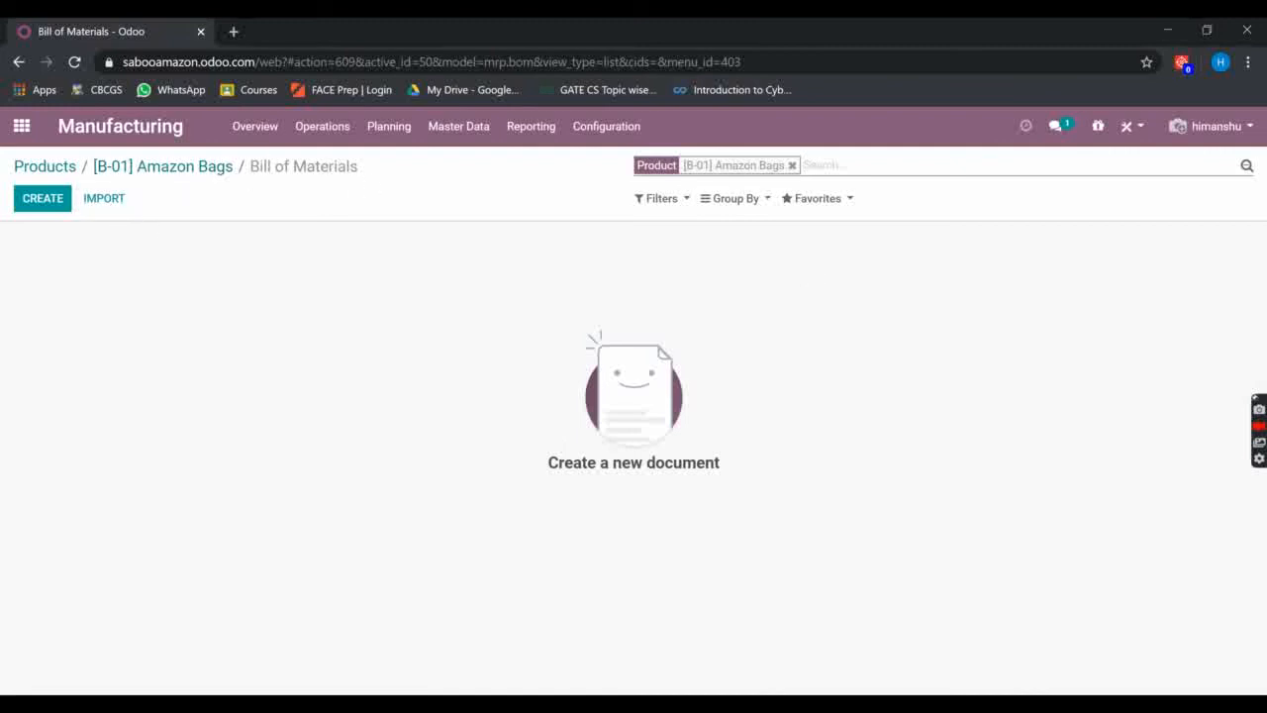
{"action": "left_click", "coordinate": [41, 201]}
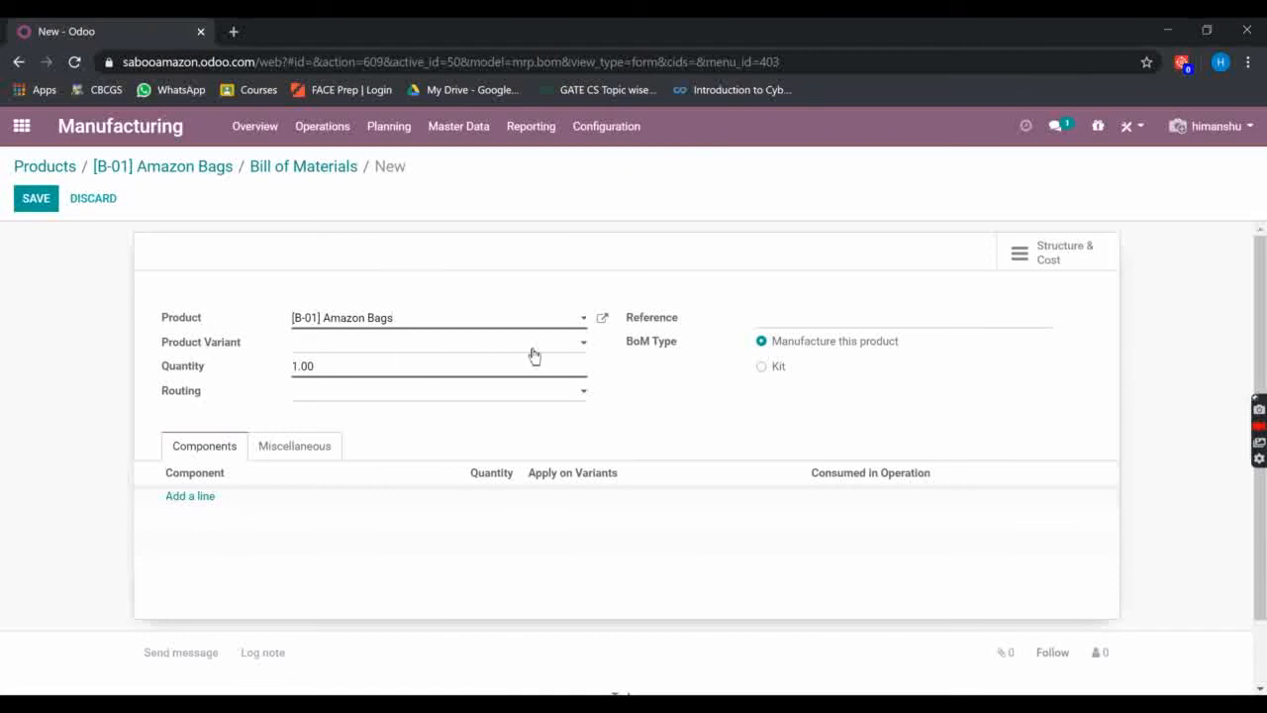
{"action": "left_click", "coordinate": [493, 347]}
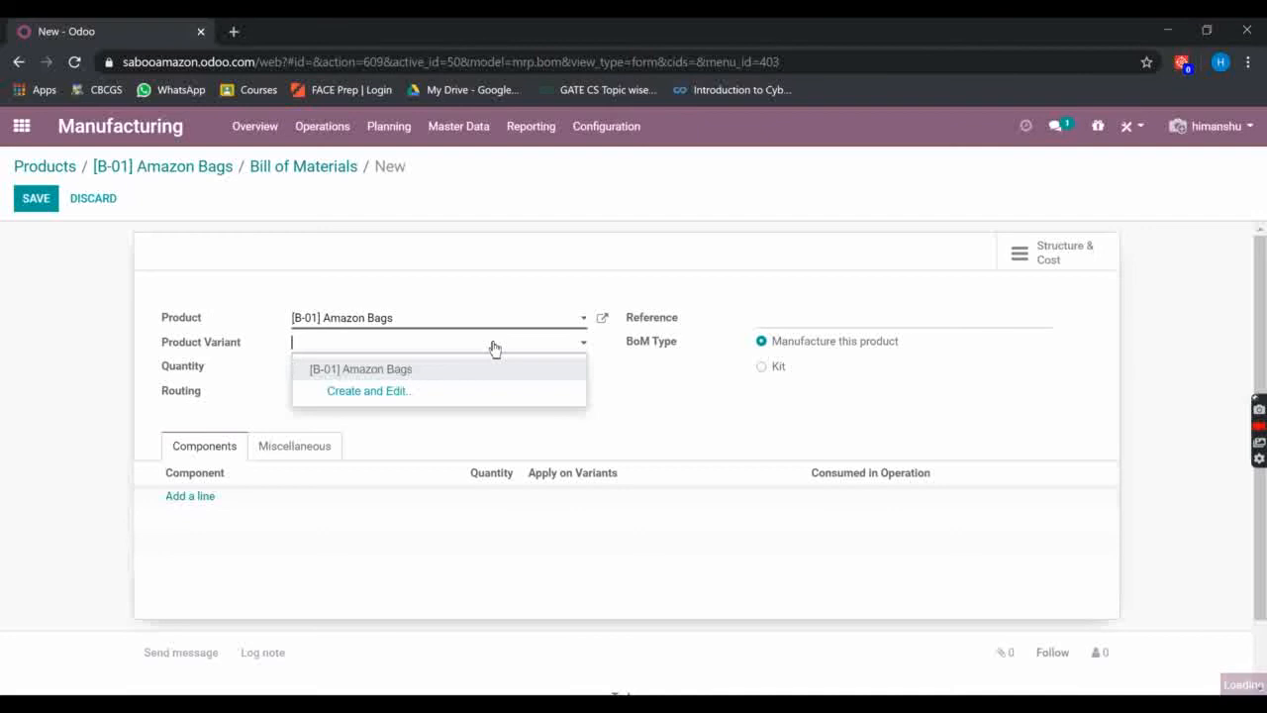
{"action": "left_click", "coordinate": [404, 368]}
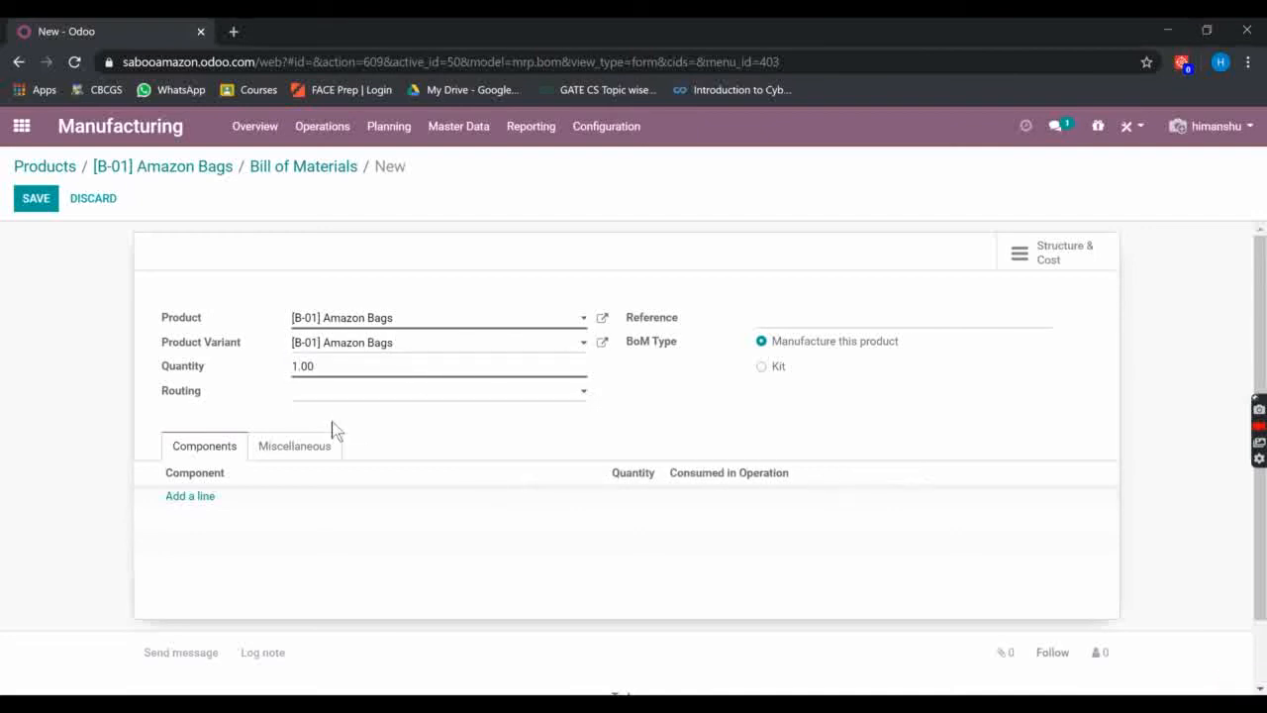
{"action": "left_click", "coordinate": [465, 394]}
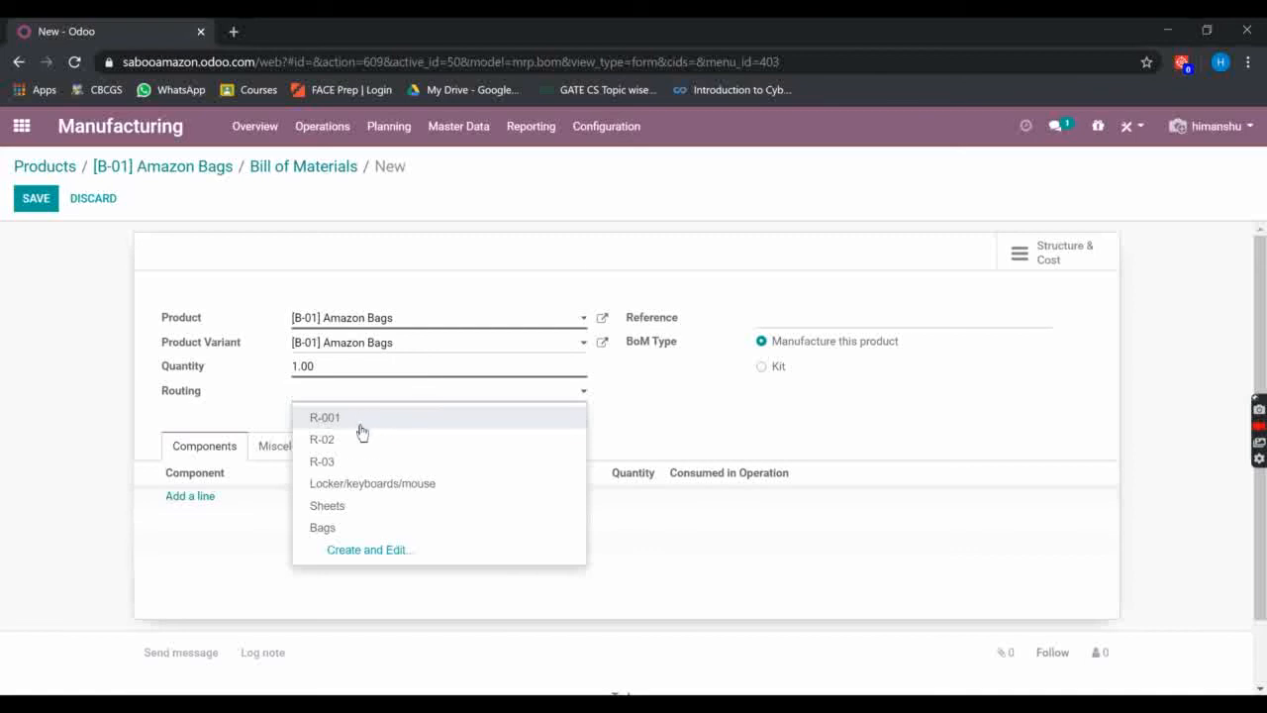
{"action": "left_click", "coordinate": [326, 536]}
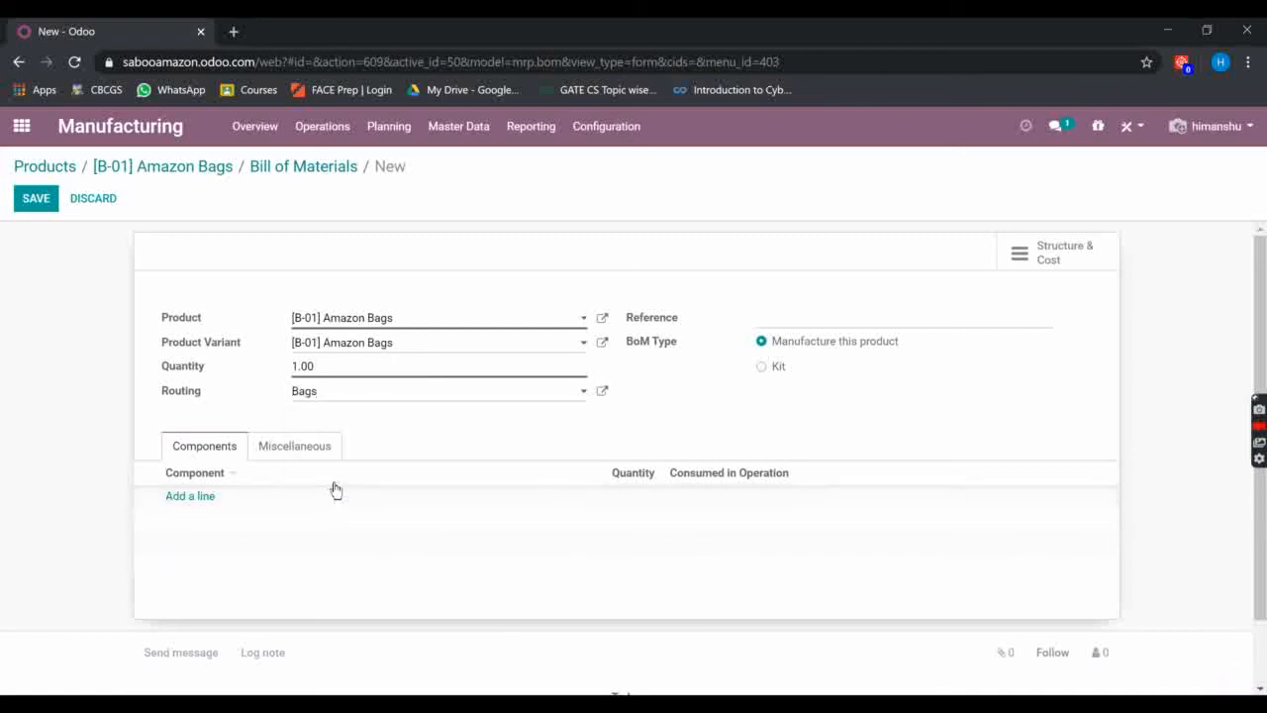
Add Raw material:Jute as a component of the bill of materials and save it
{"action": "left_click", "coordinate": [197, 506]}
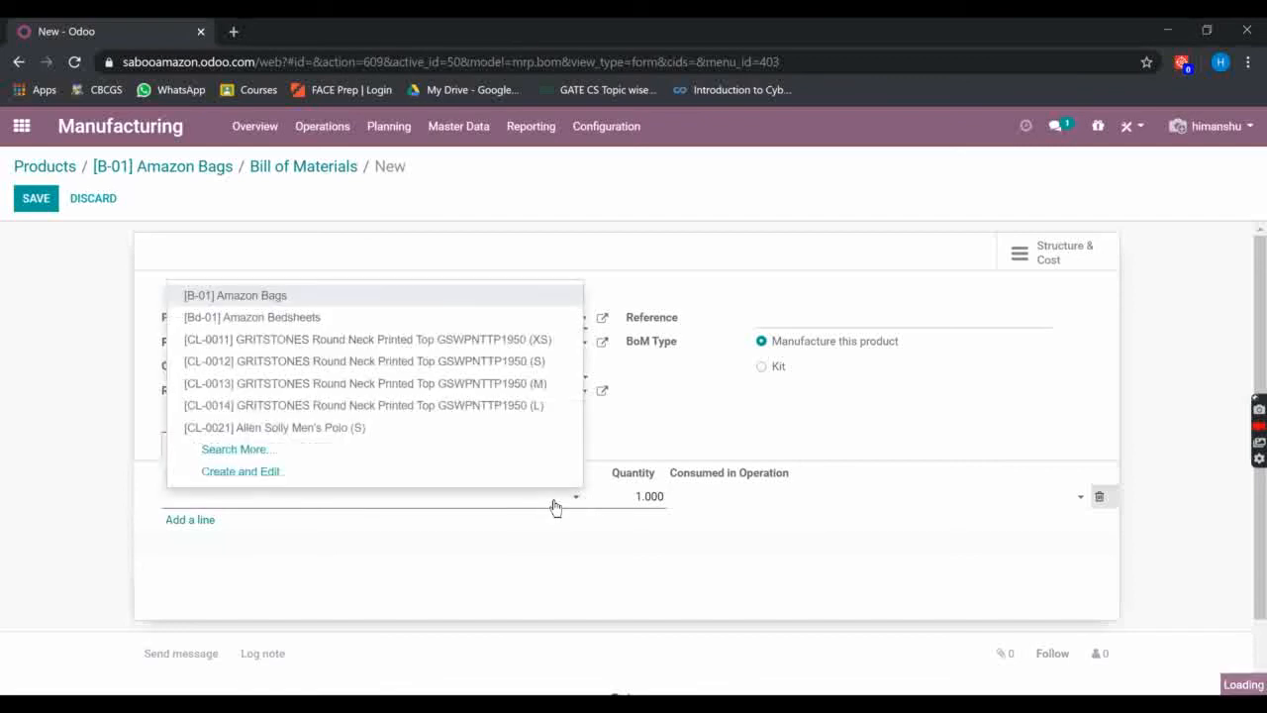
{"action": "left_click", "coordinate": [346, 446]}
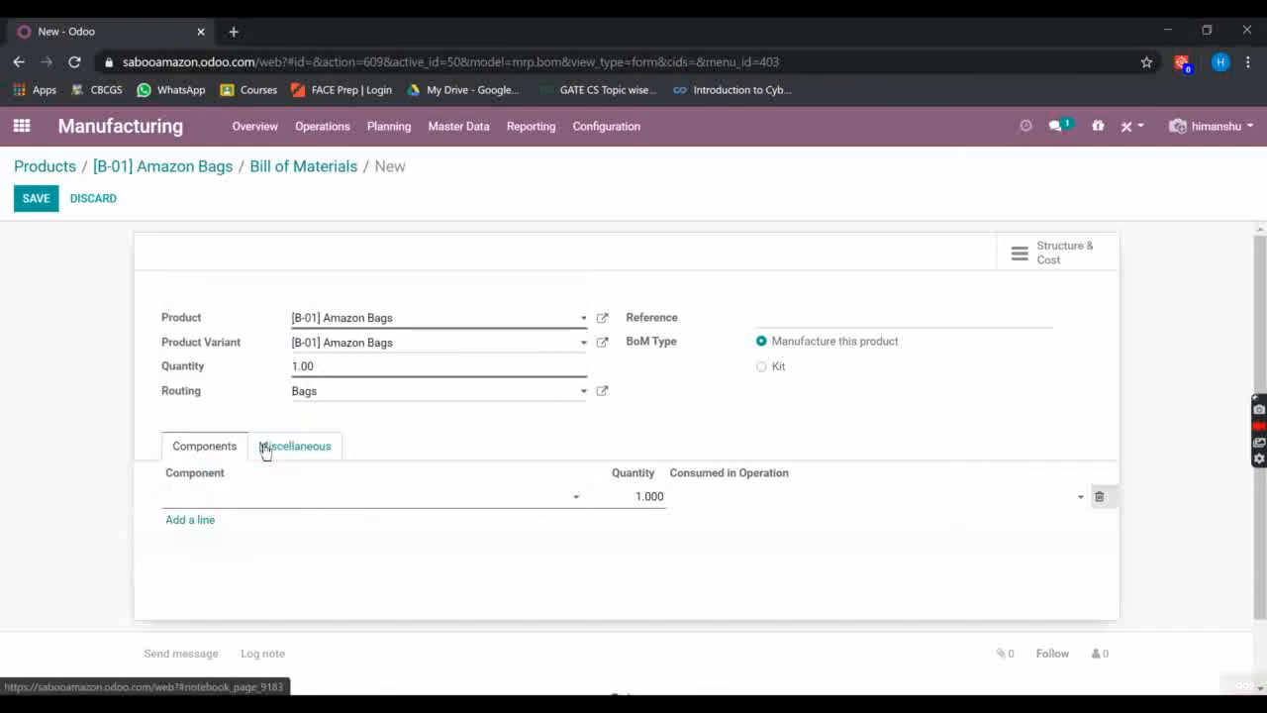
{"action": "scroll", "coordinate": [478, 301], "scroll_direction": "down", "scroll_amount": 10}
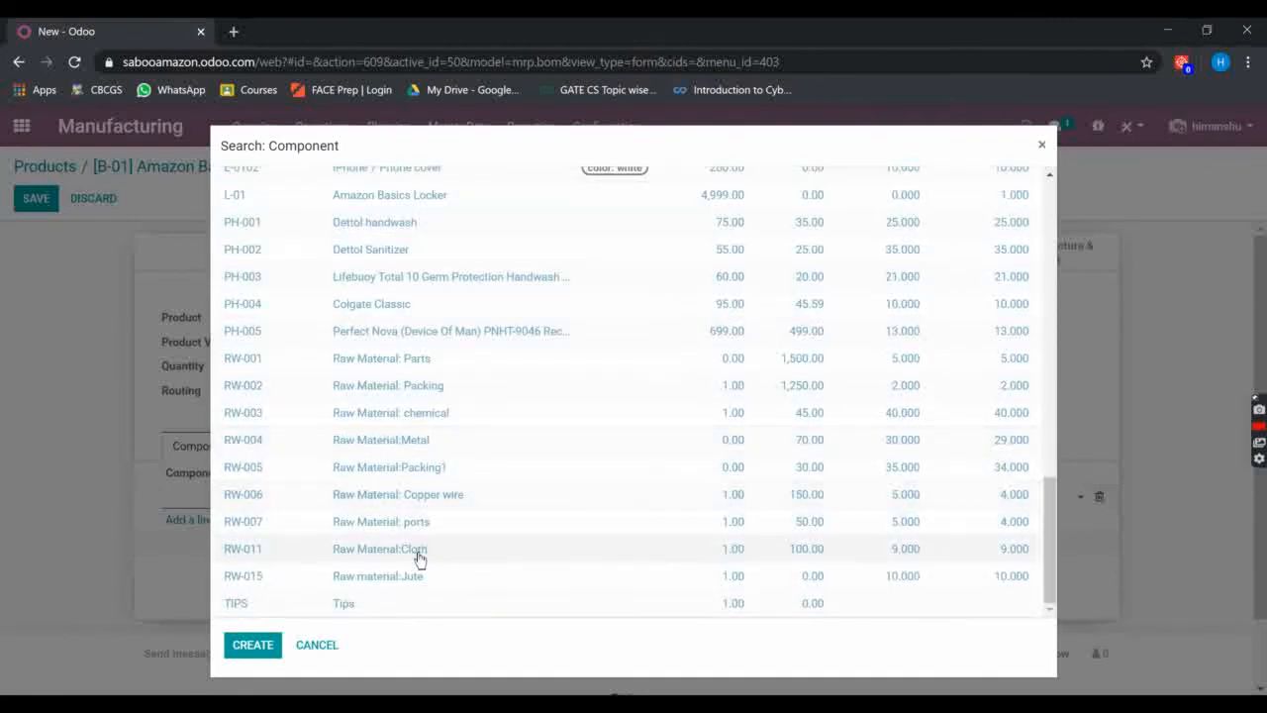
{"action": "left_click", "coordinate": [399, 583]}
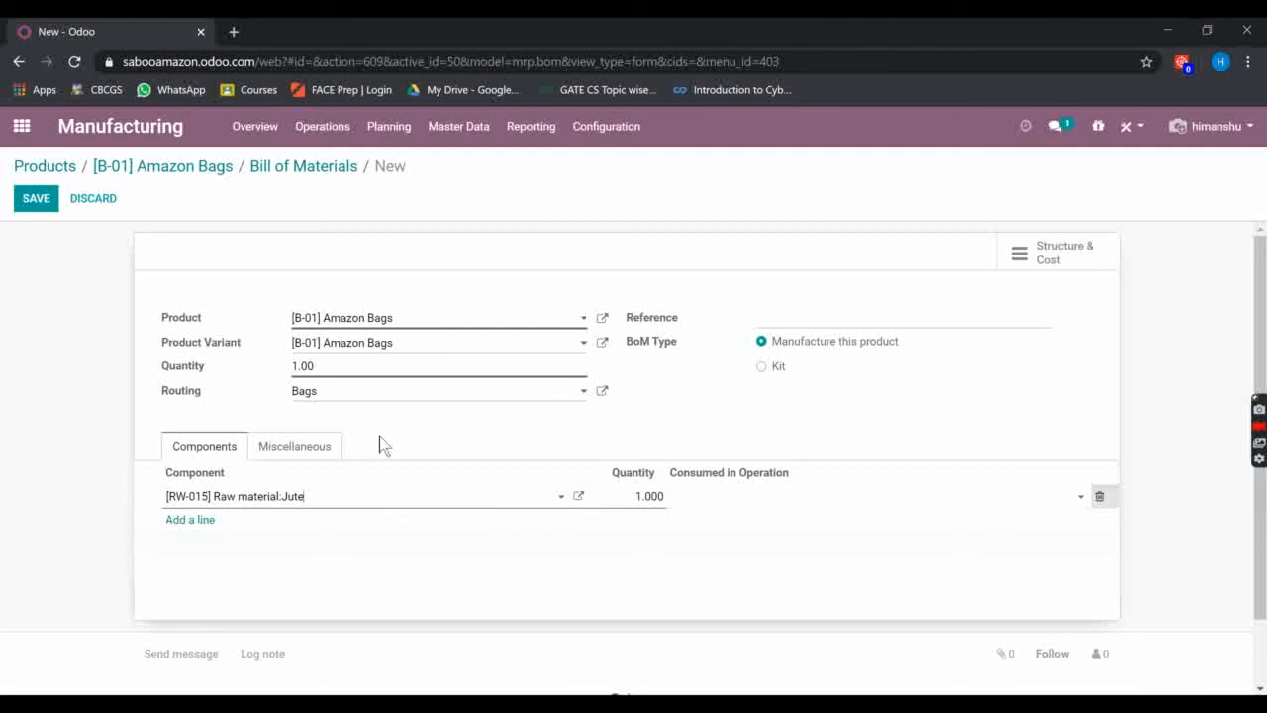
{"action": "left_click", "coordinate": [29, 201]}
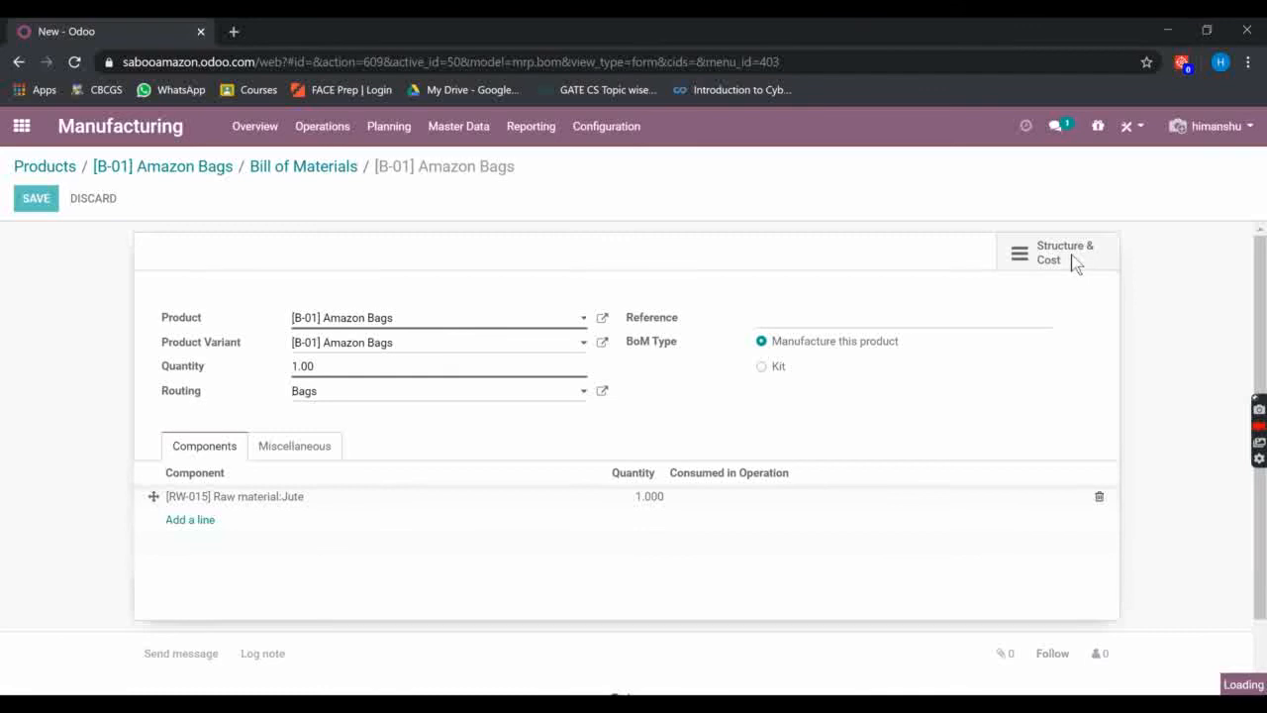
Review the structure and cost report of the Amazon Bags bill of materials, then return to the product list
{"action": "left_click", "coordinate": [1075, 263]}
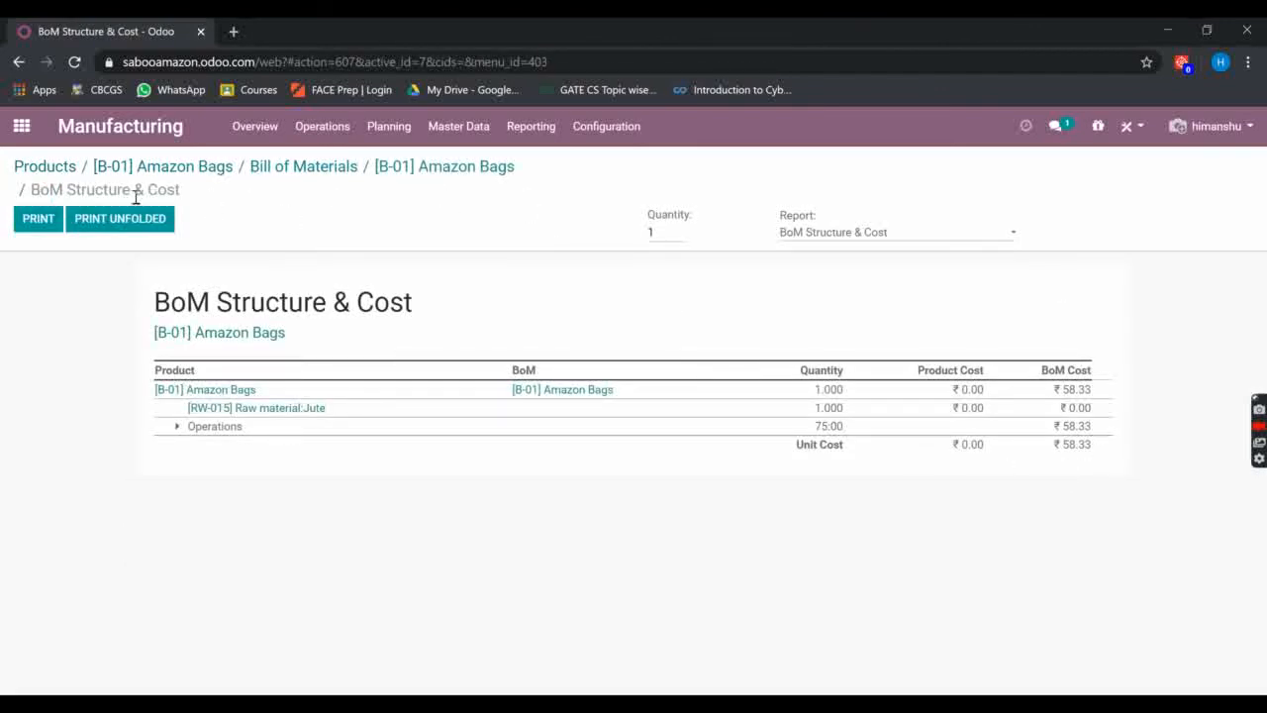
{"action": "left_click", "coordinate": [307, 168]}
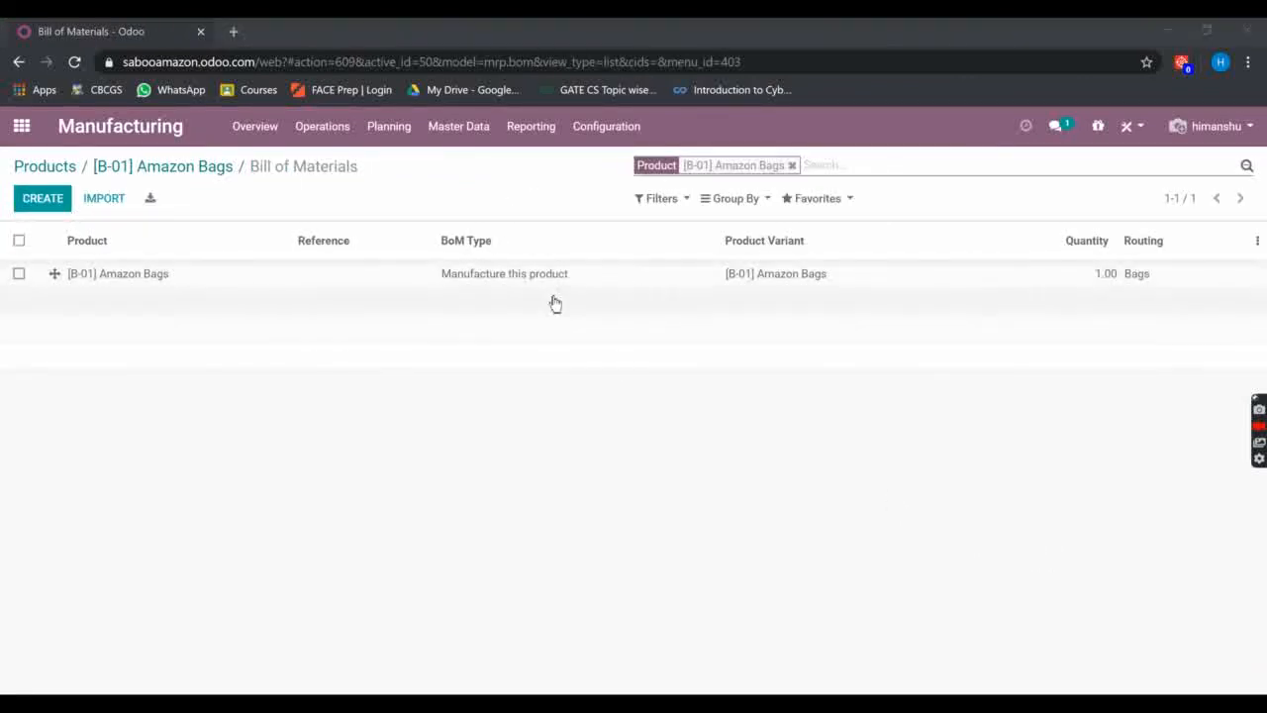
{"action": "left_click", "coordinate": [69, 178]}
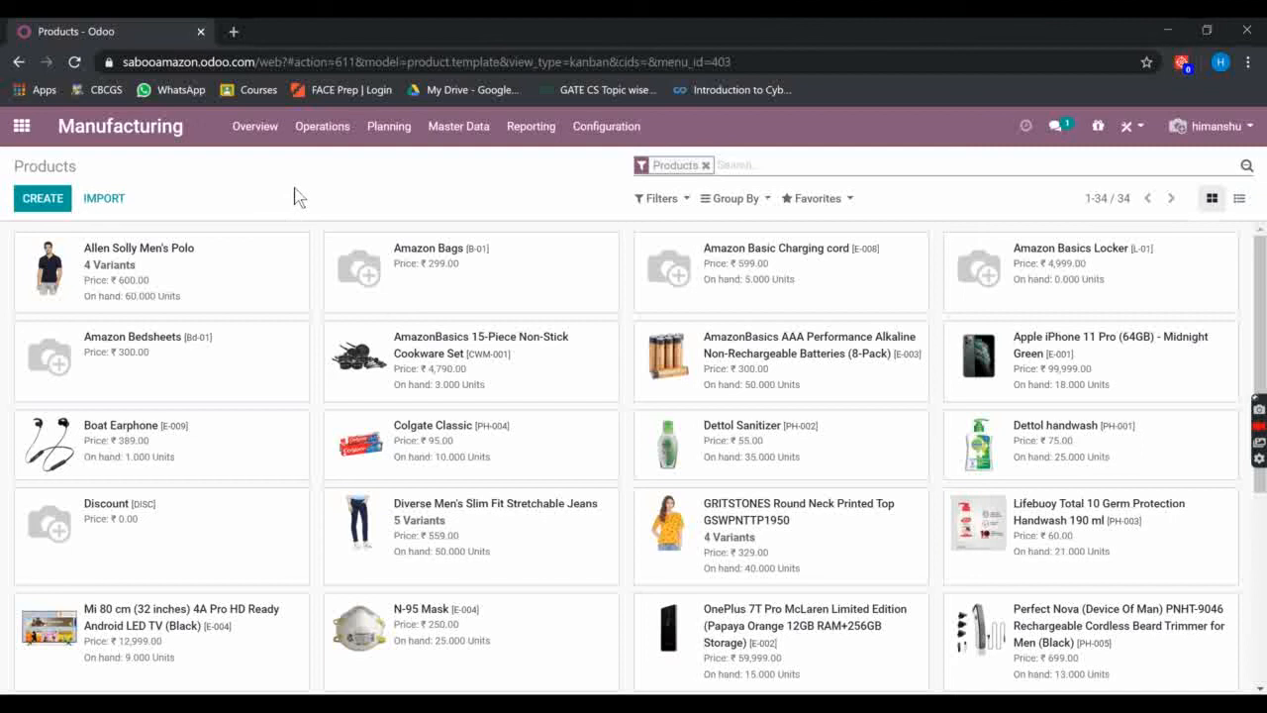
Create a manufacturing order for the Amazon Bags product and mark it as to do
{"action": "left_click", "coordinate": [324, 140]}
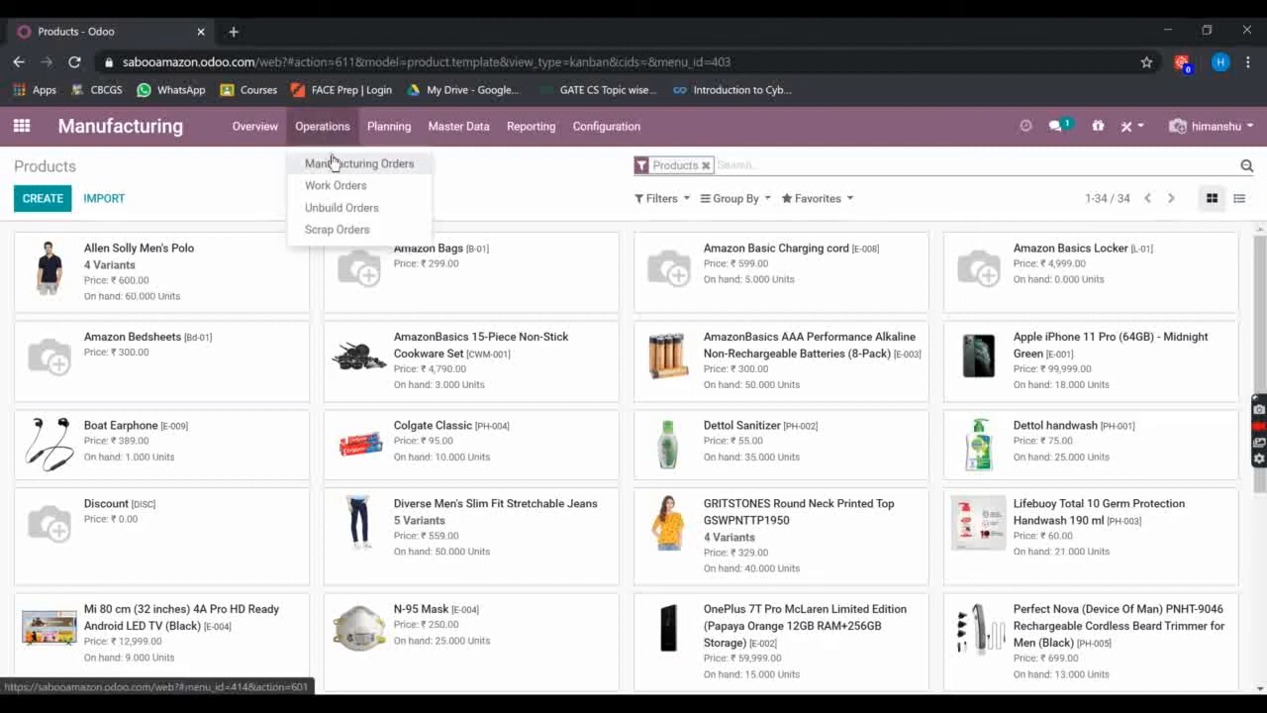
{"action": "left_click", "coordinate": [334, 163]}
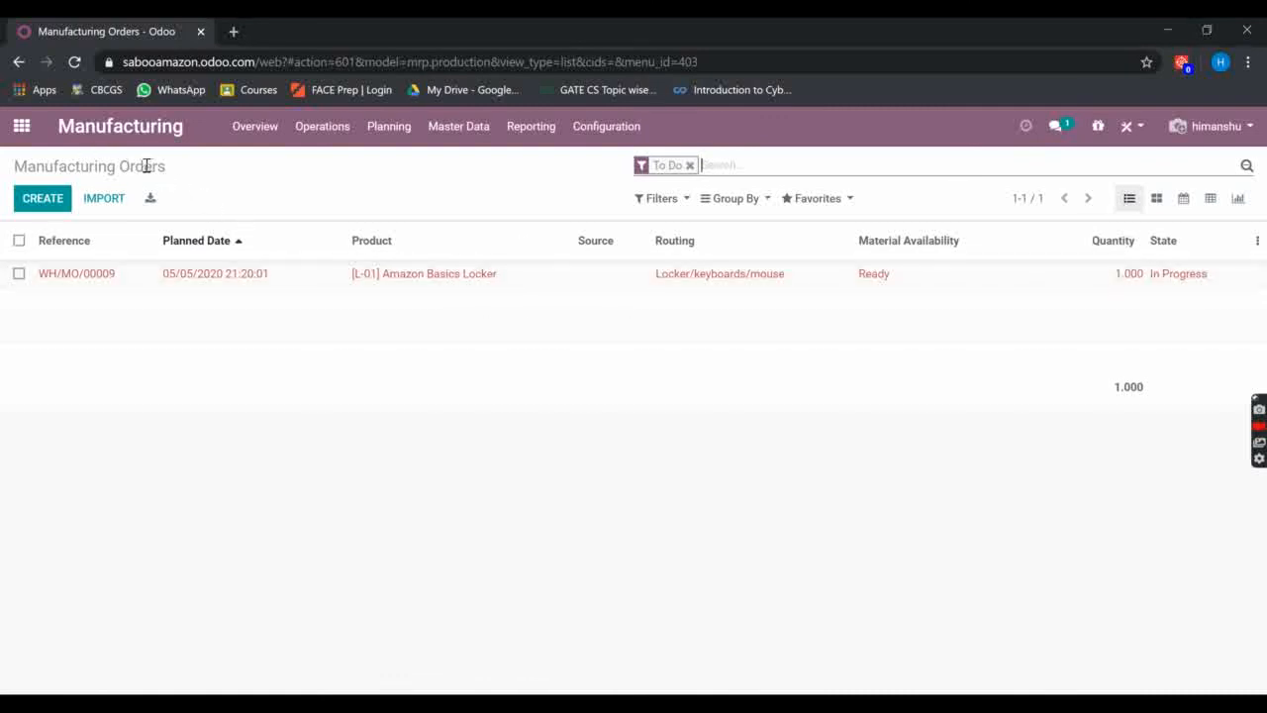
{"action": "left_click", "coordinate": [42, 200]}
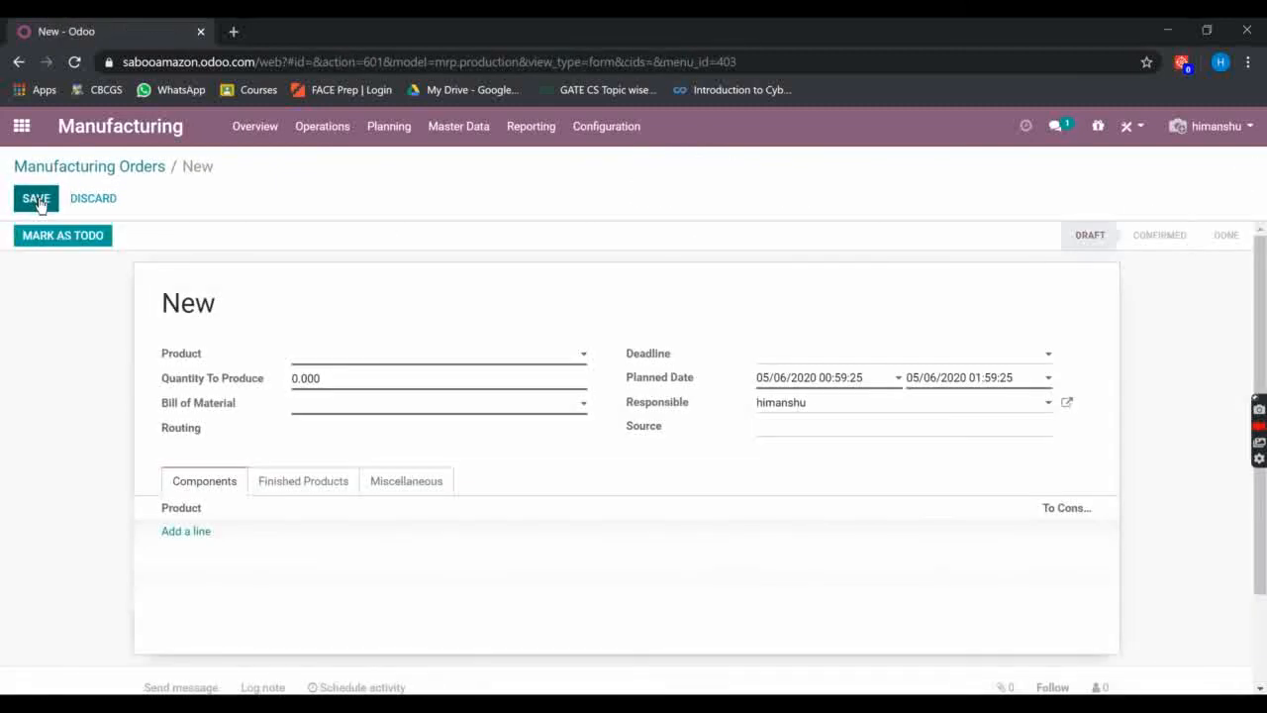
{"action": "left_click", "coordinate": [565, 358]}
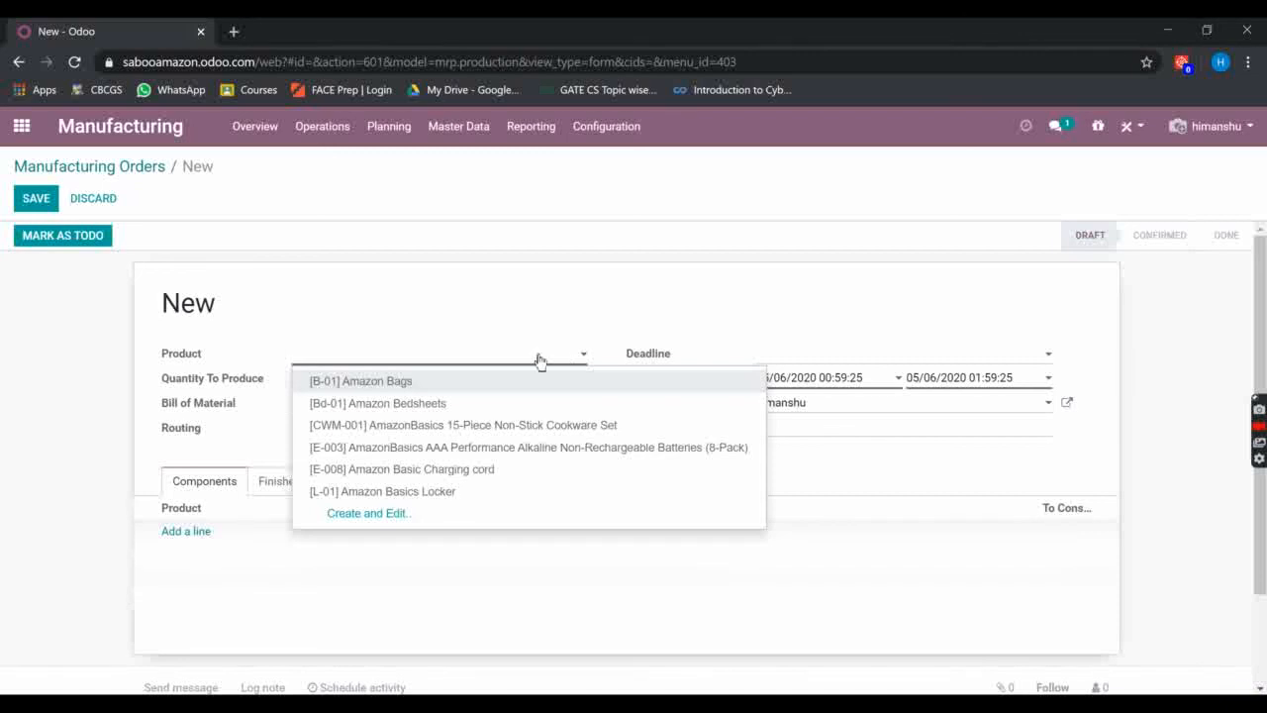
{"action": "left_click", "coordinate": [358, 382]}
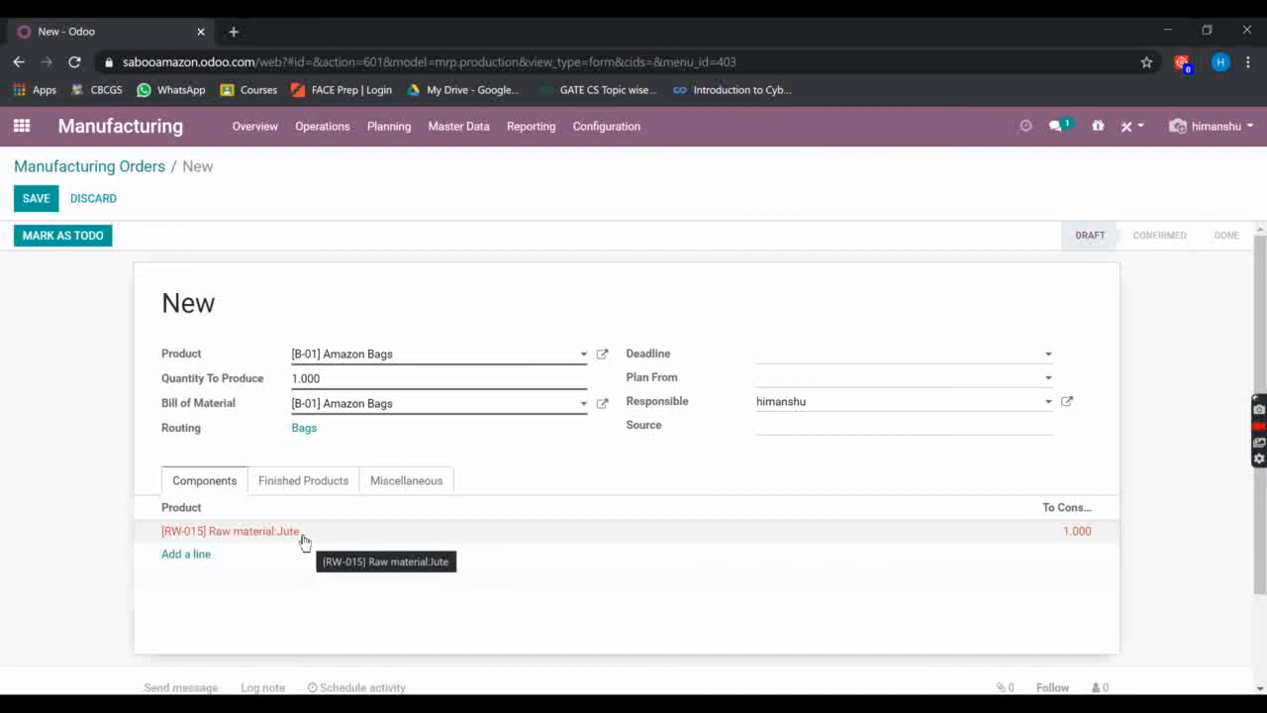
{"action": "left_click", "coordinate": [65, 238]}
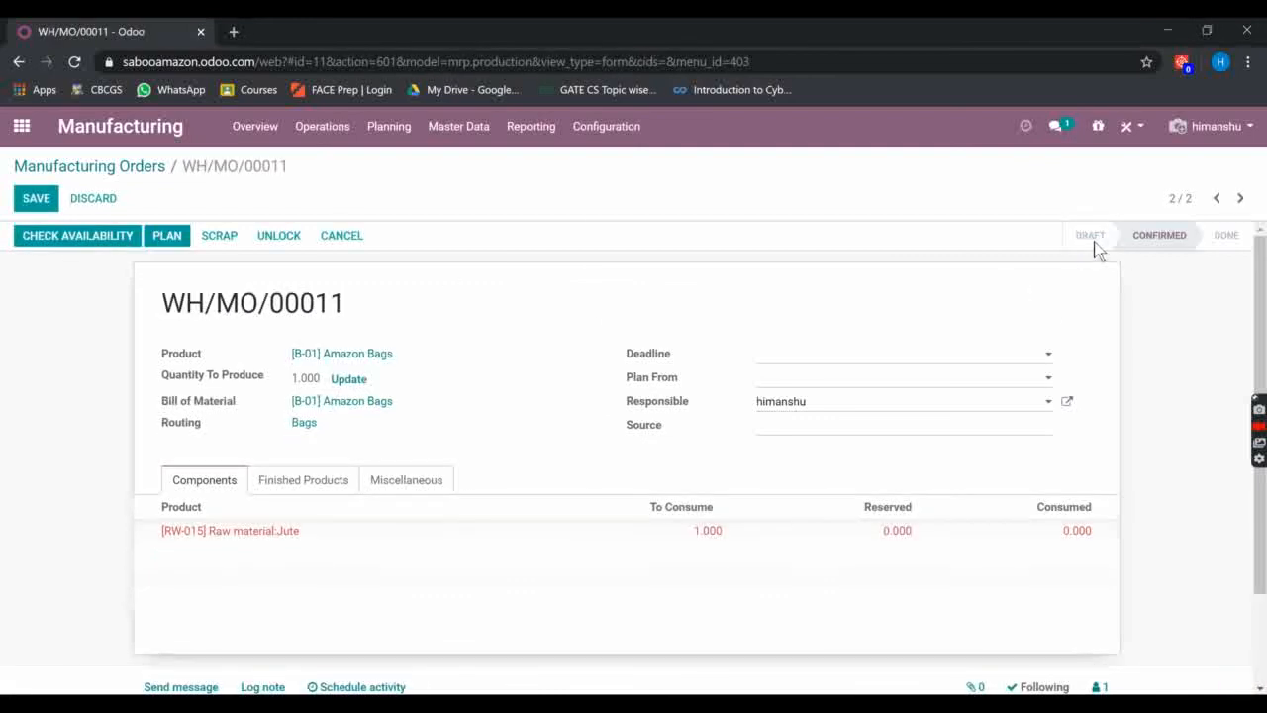
Check component availability for the Amazon Bags manufacturing order and plan its work orders
{"action": "mouse_move", "coordinate": [1096, 248]}
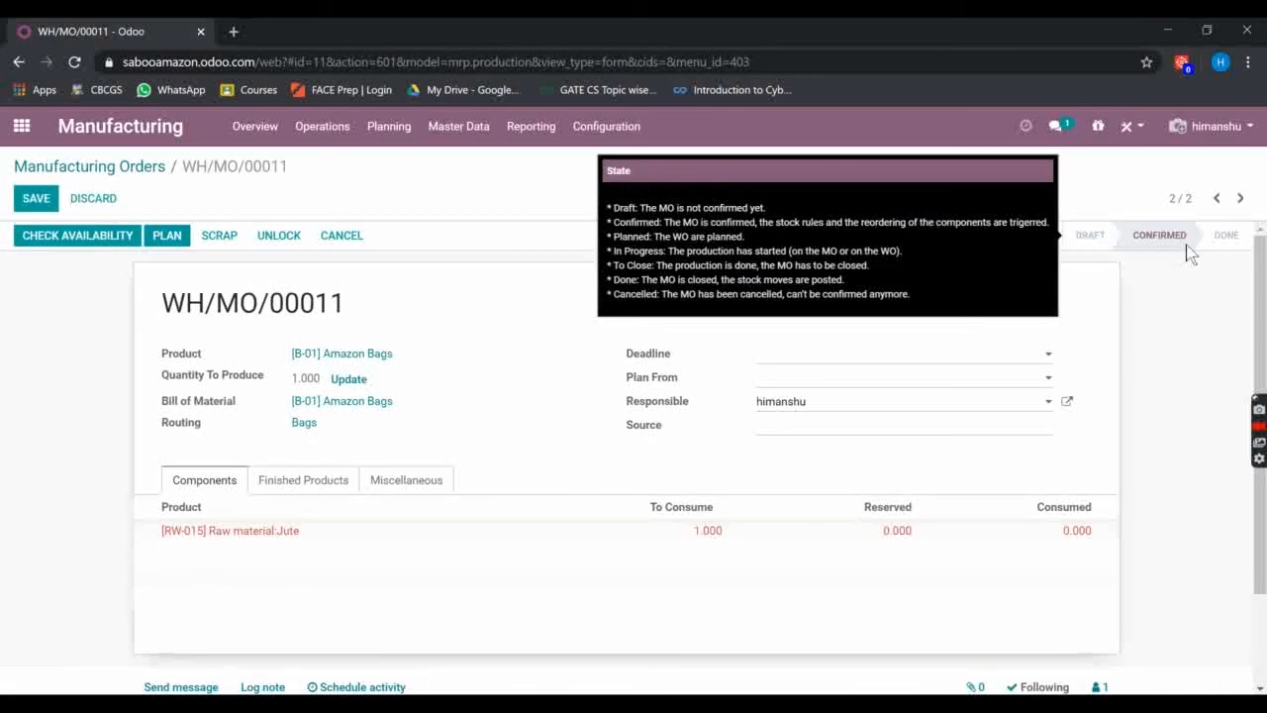
{"action": "left_click", "coordinate": [99, 250]}
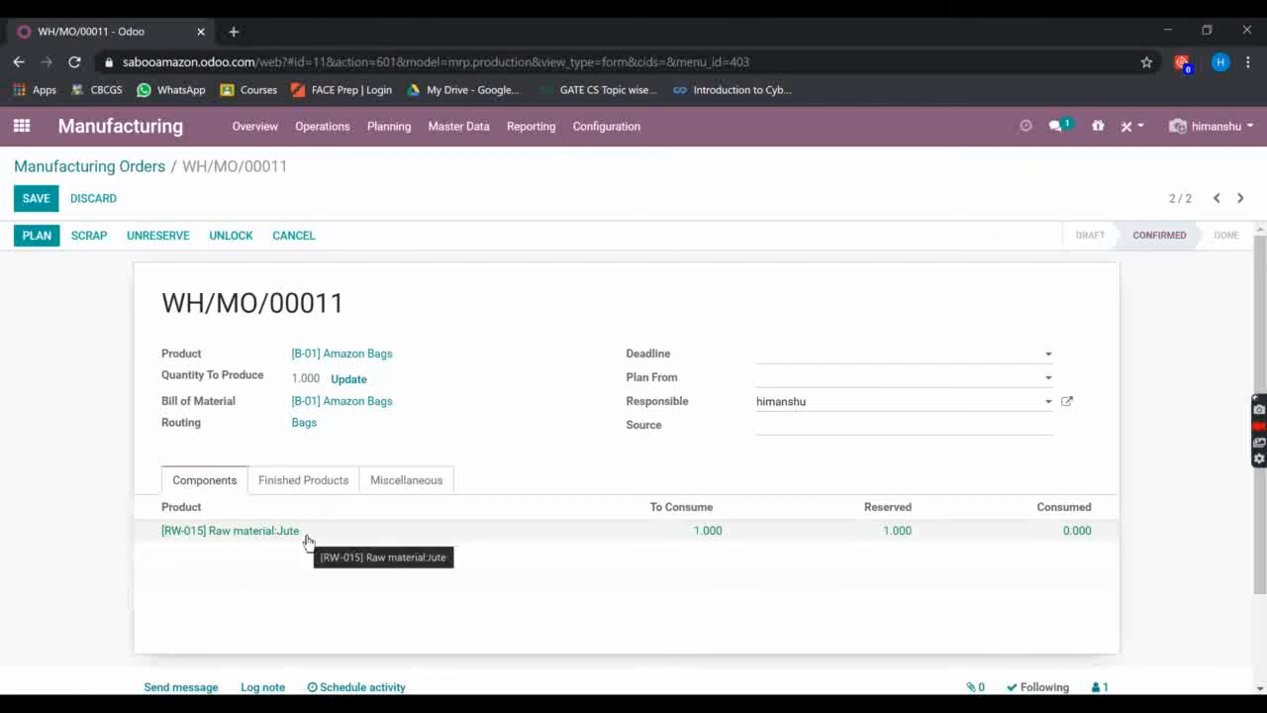
{"action": "left_click", "coordinate": [40, 238]}
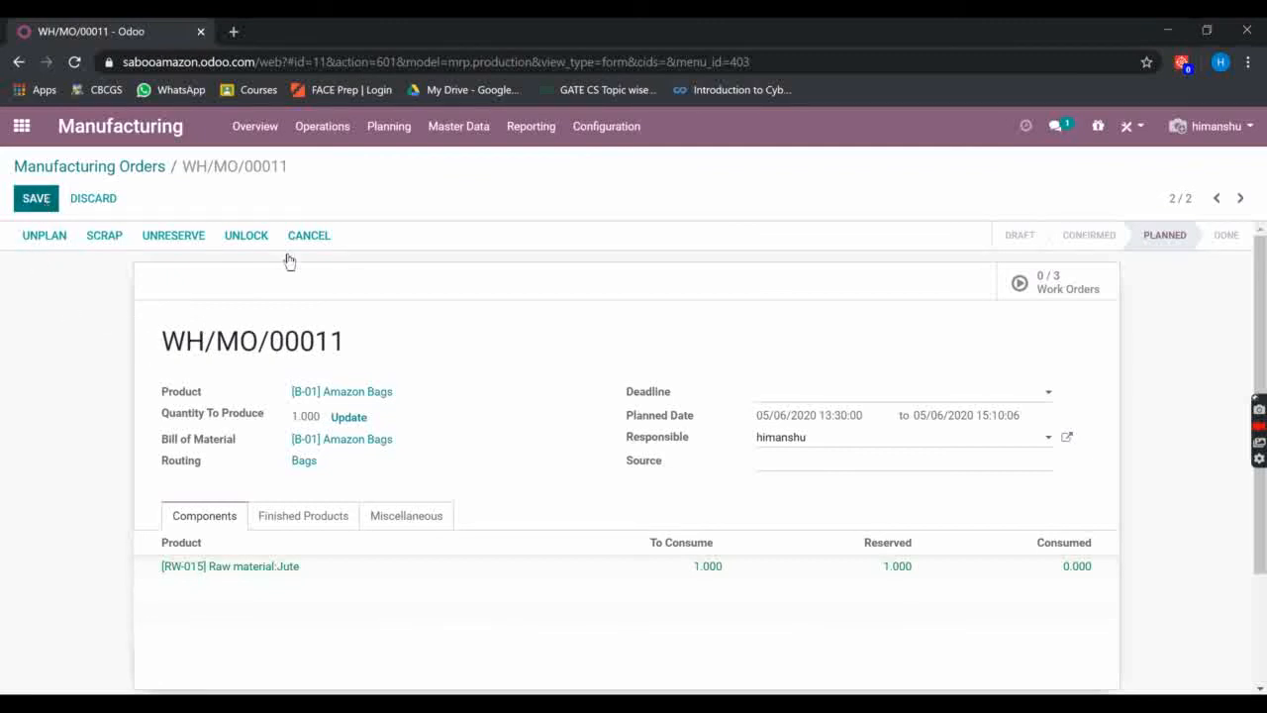
Process the Design work order of the Amazon Bags manufacturing order and mark it as done
{"action": "left_click", "coordinate": [1061, 294]}
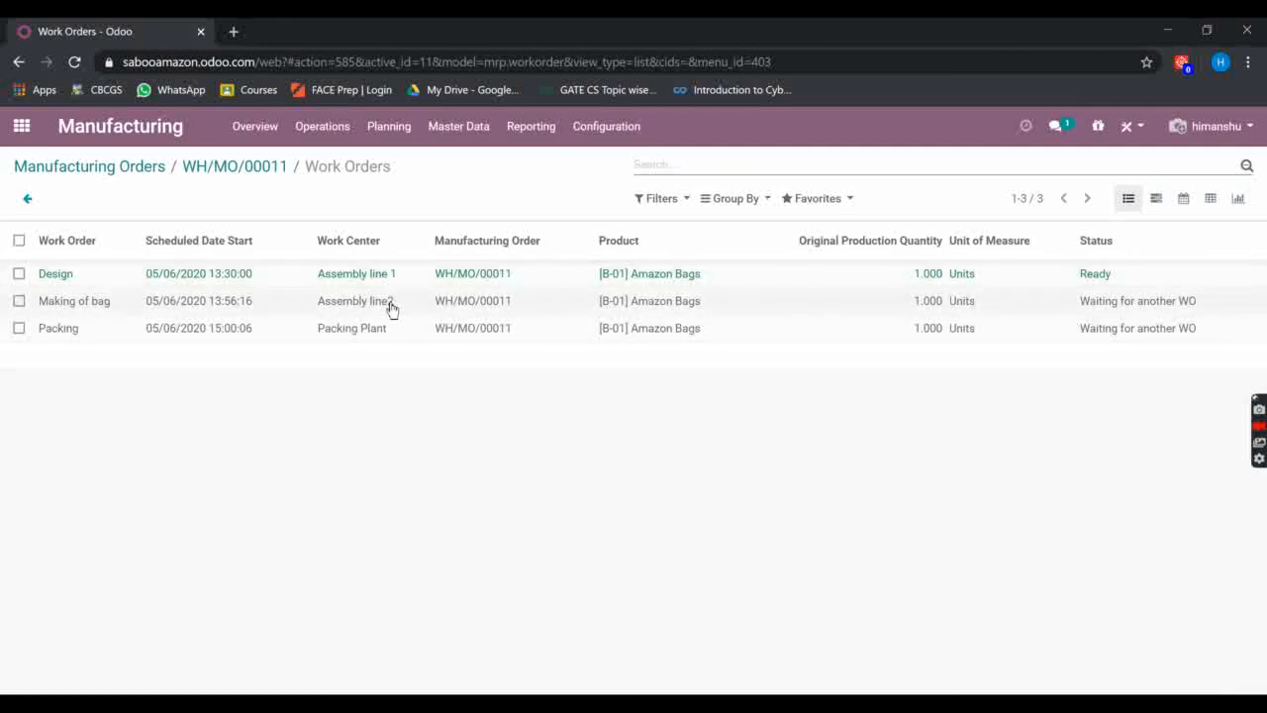
{"action": "left_click", "coordinate": [440, 278]}
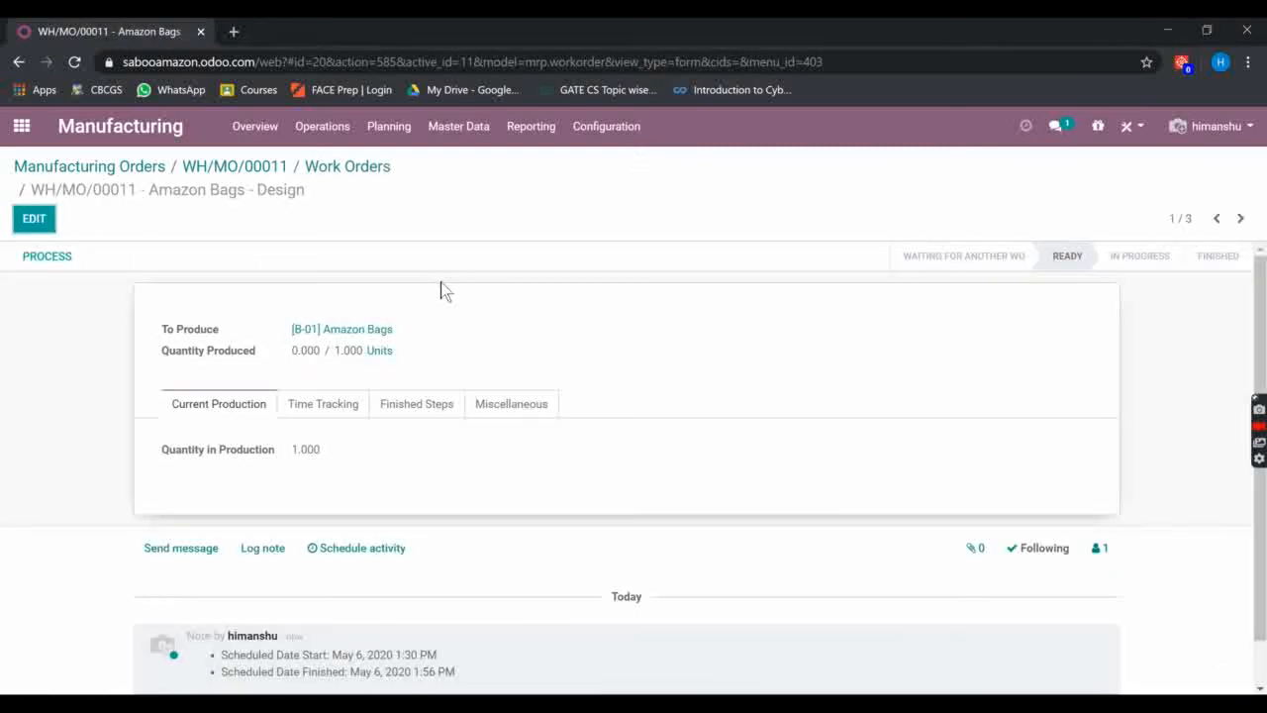
{"action": "left_click", "coordinate": [42, 260]}
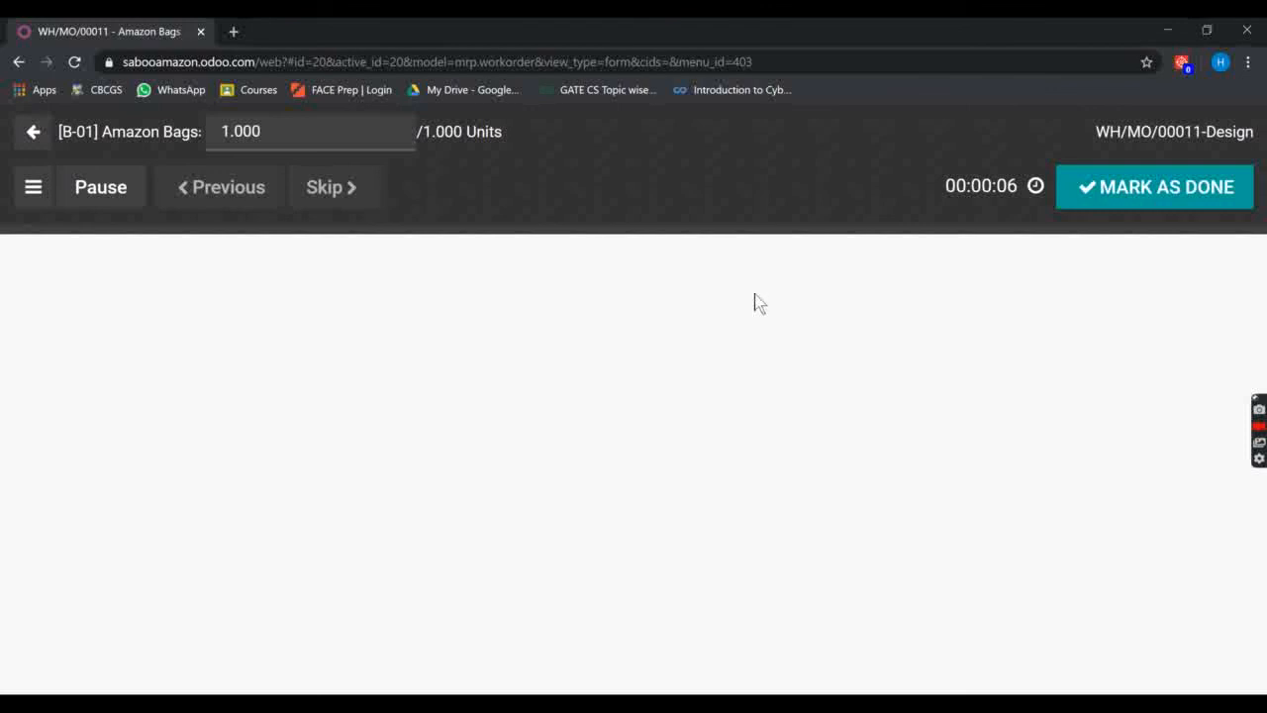
{"action": "left_click", "coordinate": [1192, 196]}
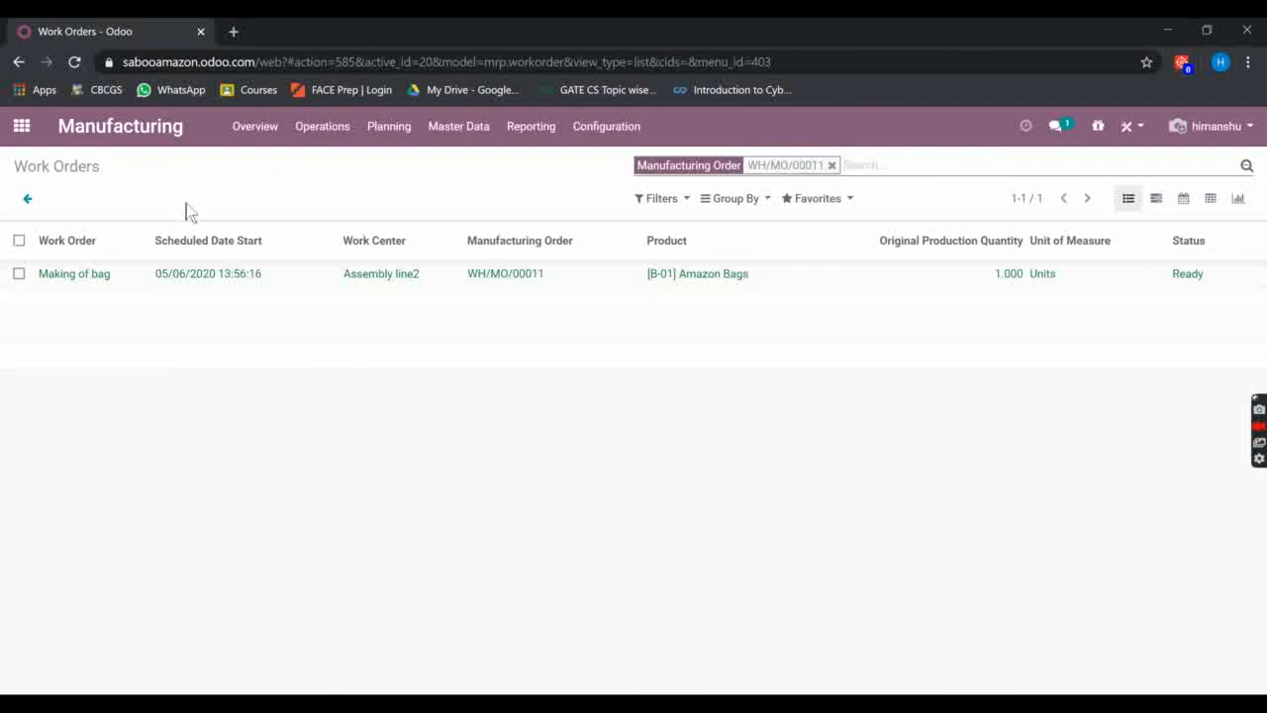
Process the Making of bag work order for Amazon Bags at the Assembly line2 work center and mark it as done
{"action": "left_click", "coordinate": [34, 208]}
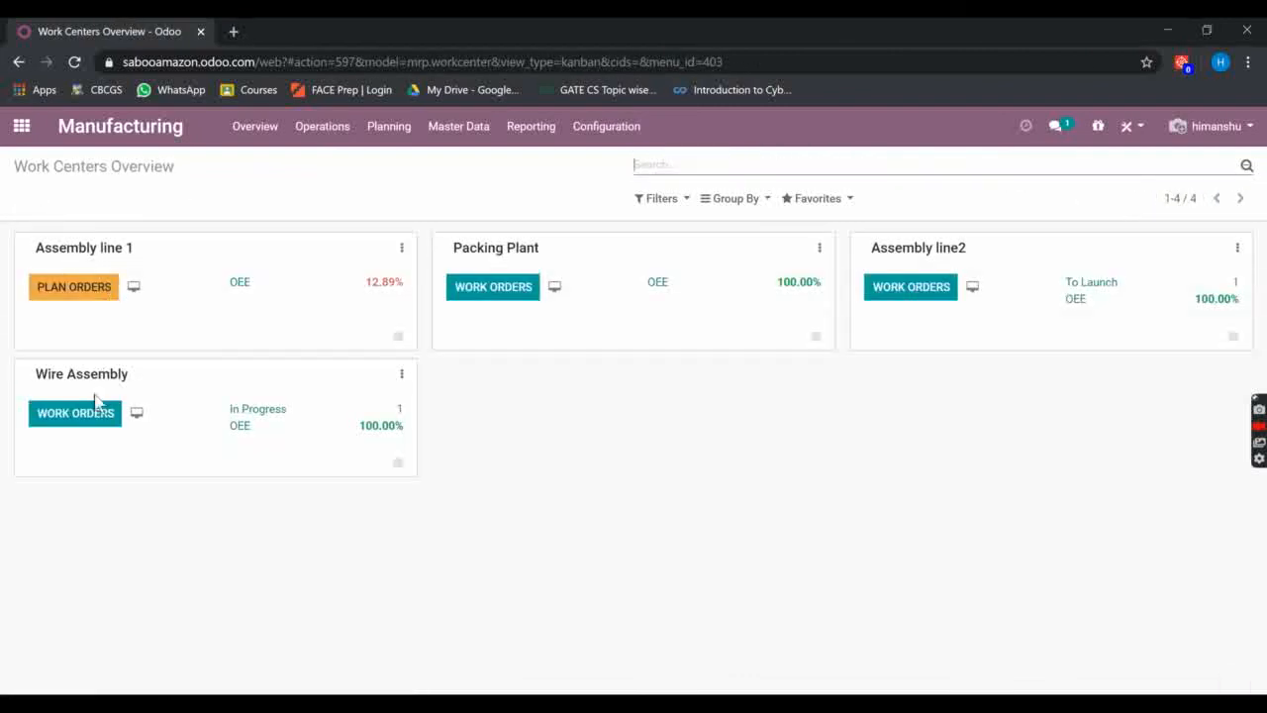
{"action": "left_click", "coordinate": [931, 301]}
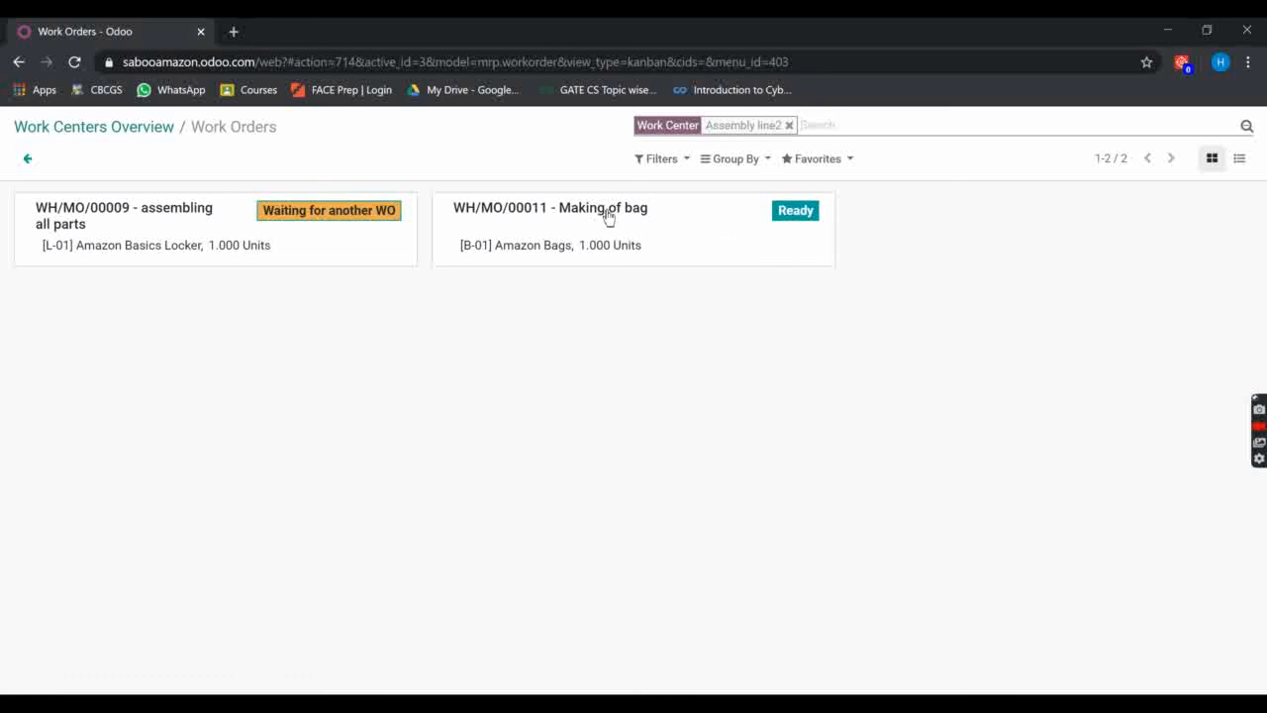
{"action": "left_click", "coordinate": [608, 217]}
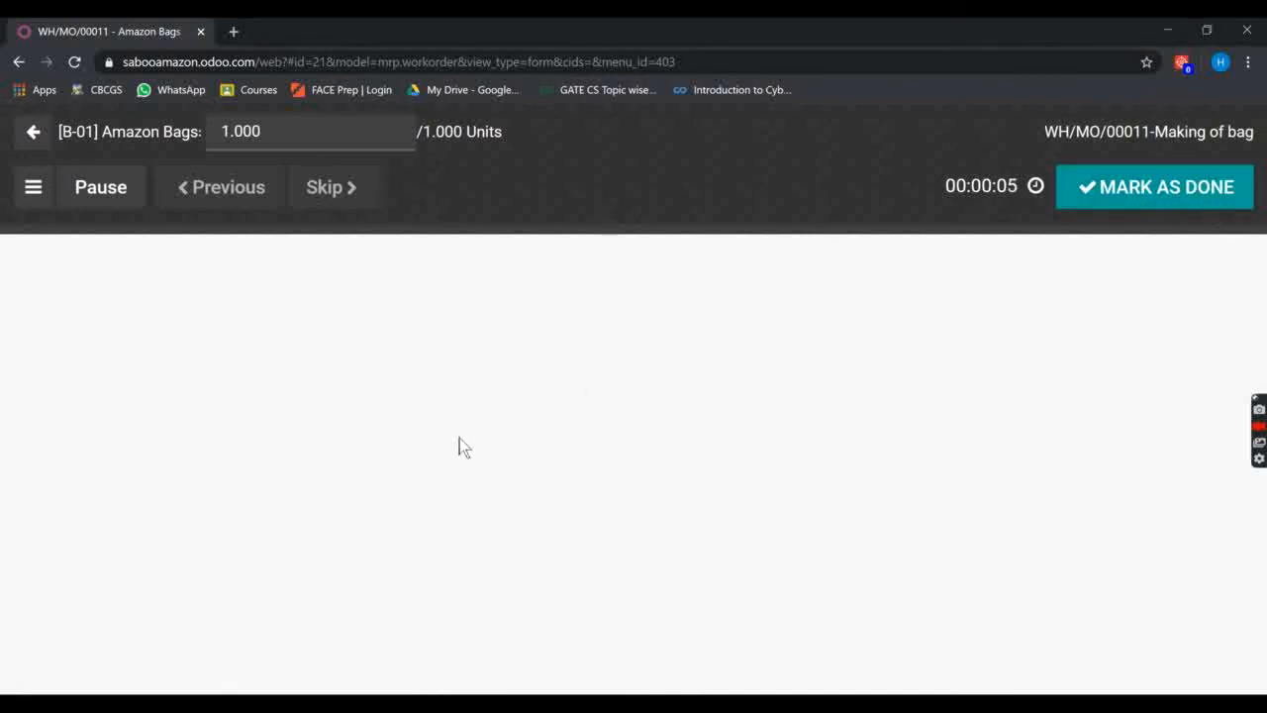
{"action": "left_click", "coordinate": [1156, 203]}
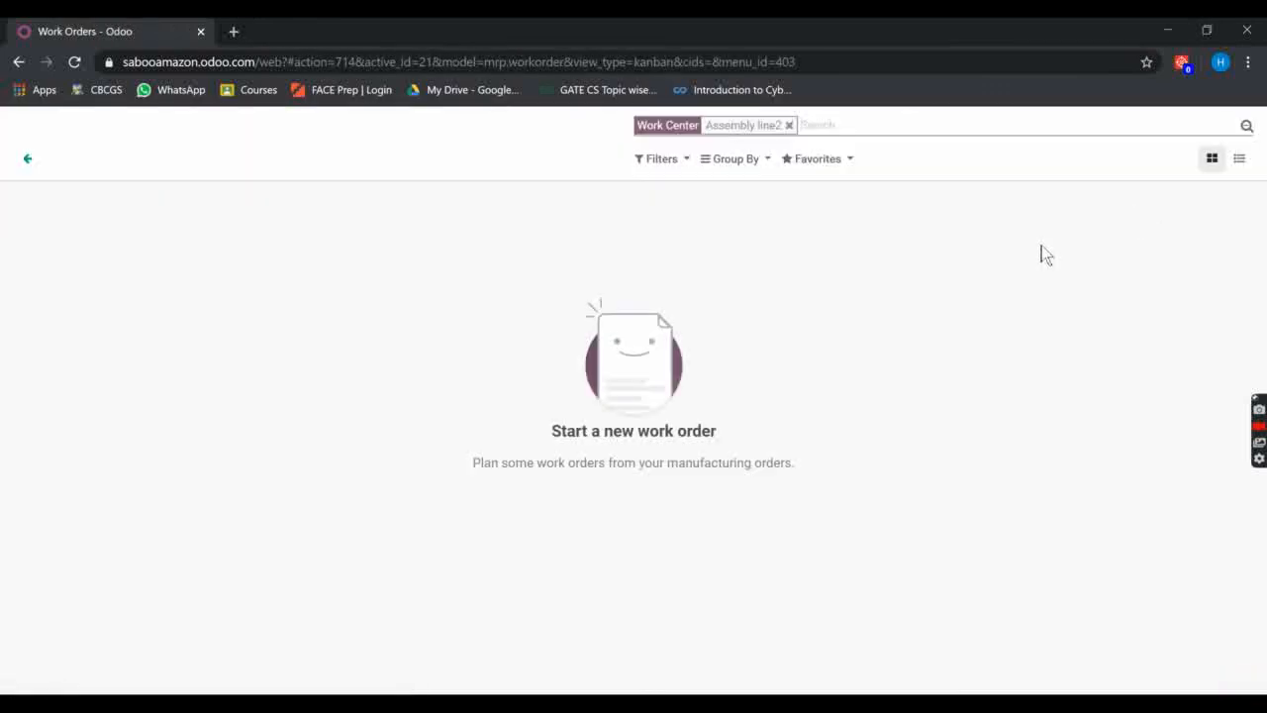
Process the Packing work order for Amazon Bags at the Packing Plant, marking it as done and closing the manufacturing order
{"action": "left_click", "coordinate": [28, 158]}
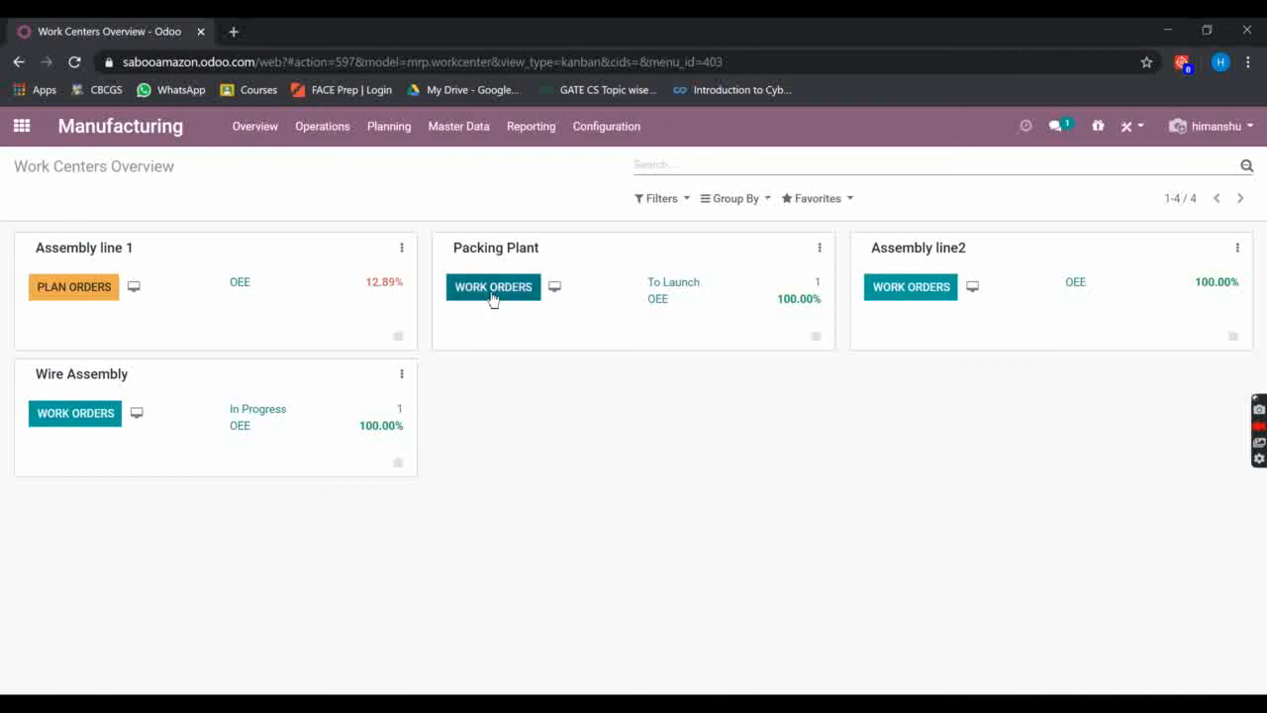
{"action": "left_click", "coordinate": [492, 297]}
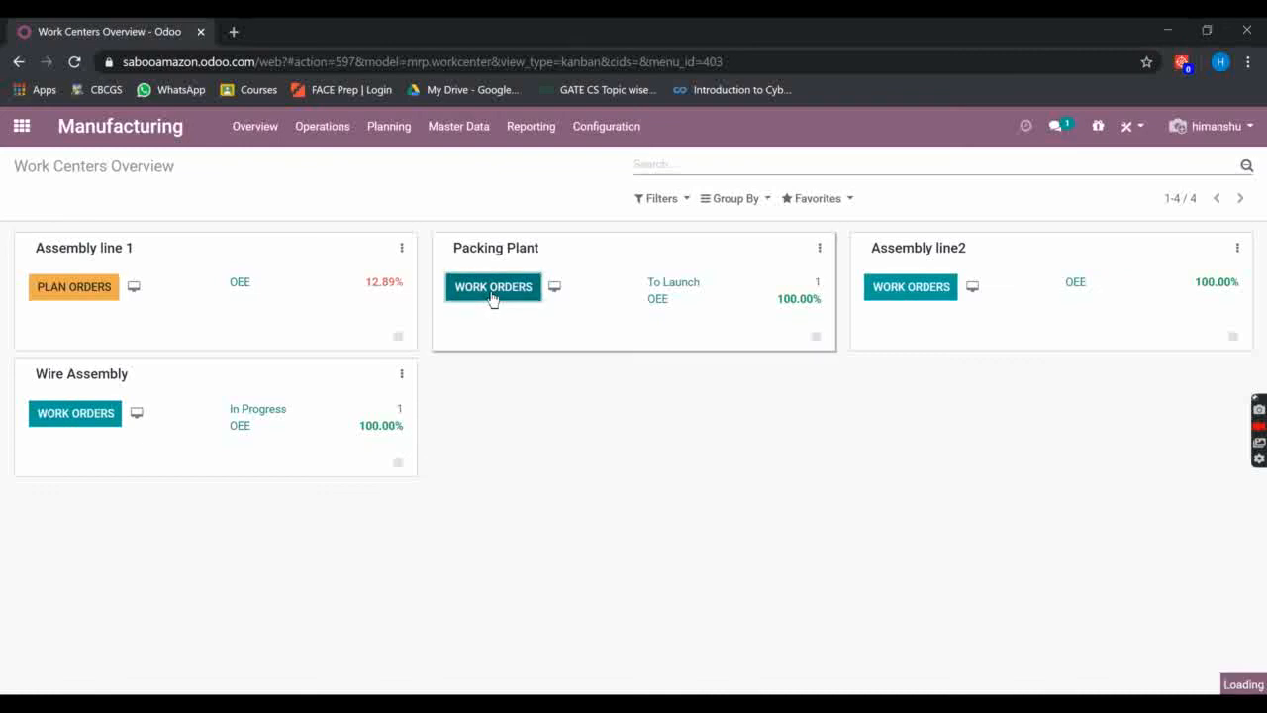
{"action": "left_click", "coordinate": [552, 234]}
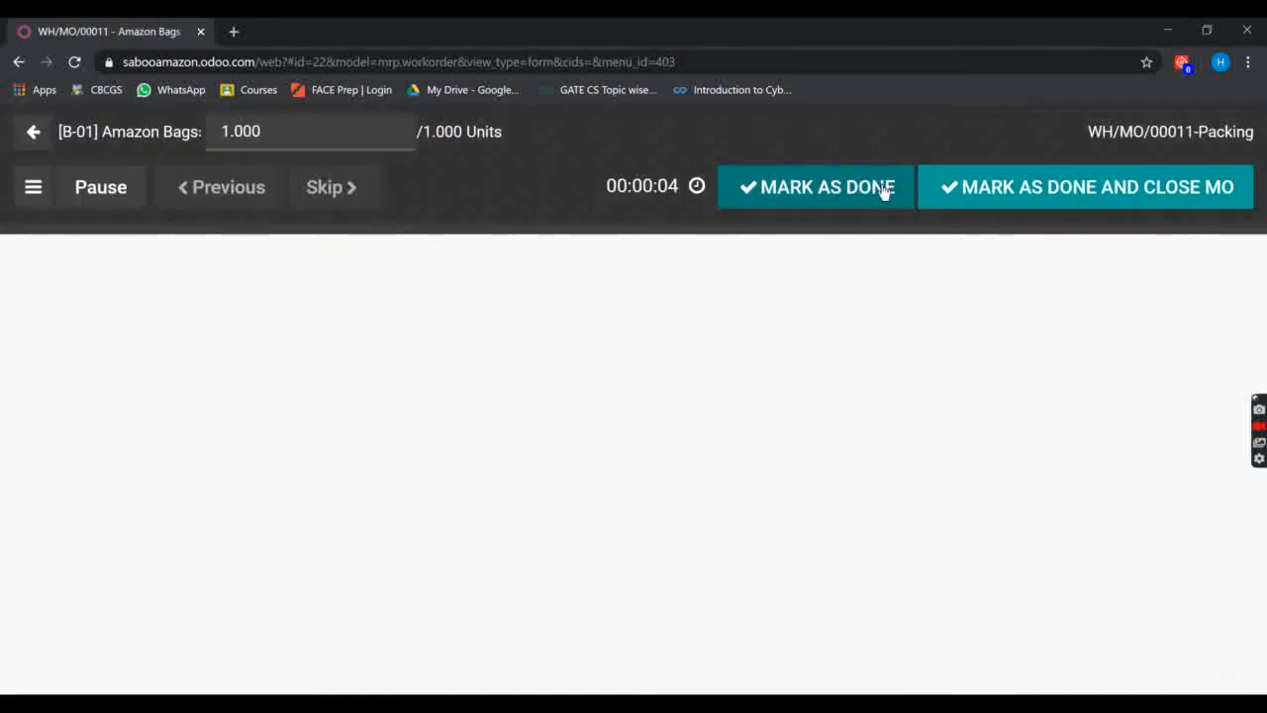
{"action": "left_click", "coordinate": [1087, 199]}
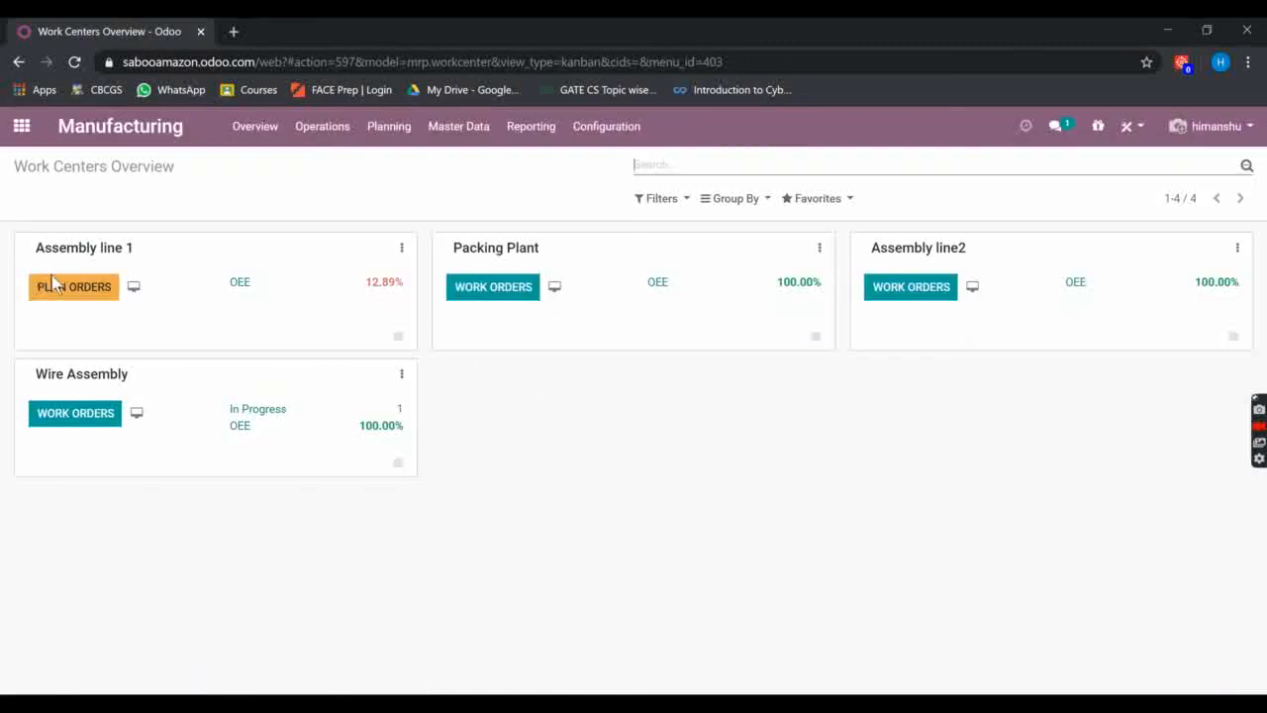
Check the work orders remaining at the Packing Plant, then open the list of manufacturing orders in the Inventory app
{"action": "left_click", "coordinate": [507, 295]}
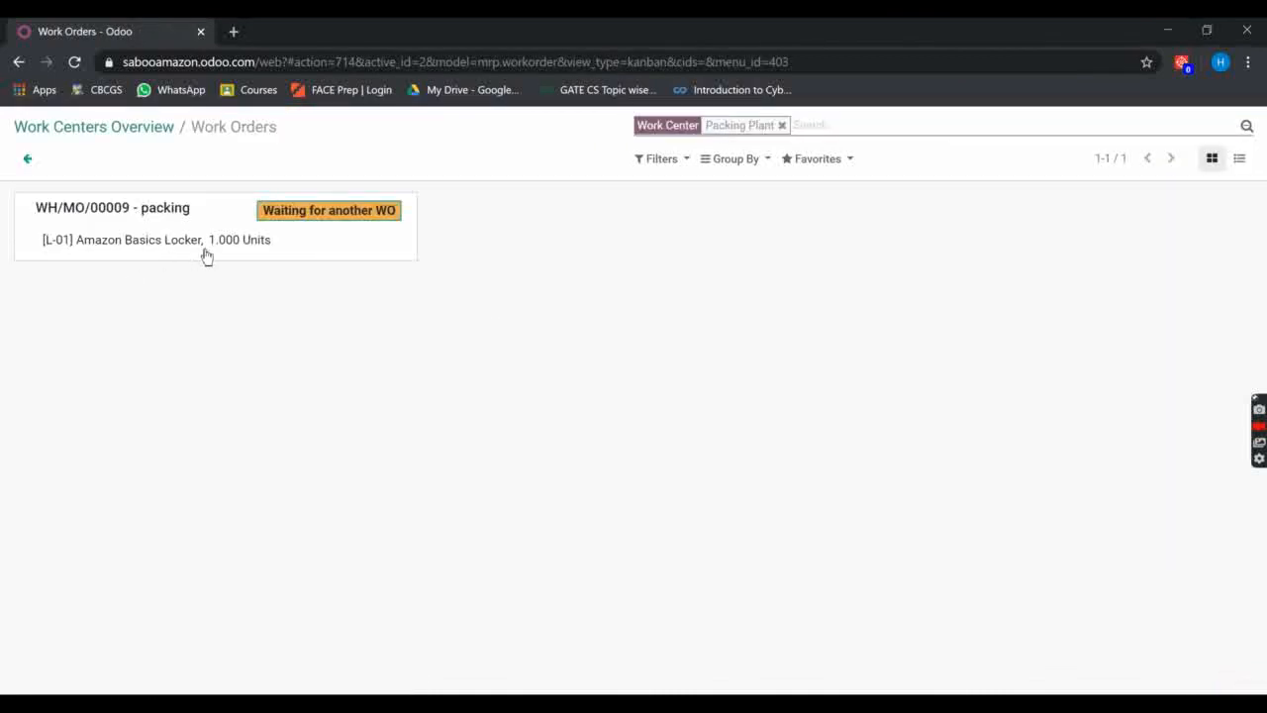
{"action": "left_click", "coordinate": [26, 157]}
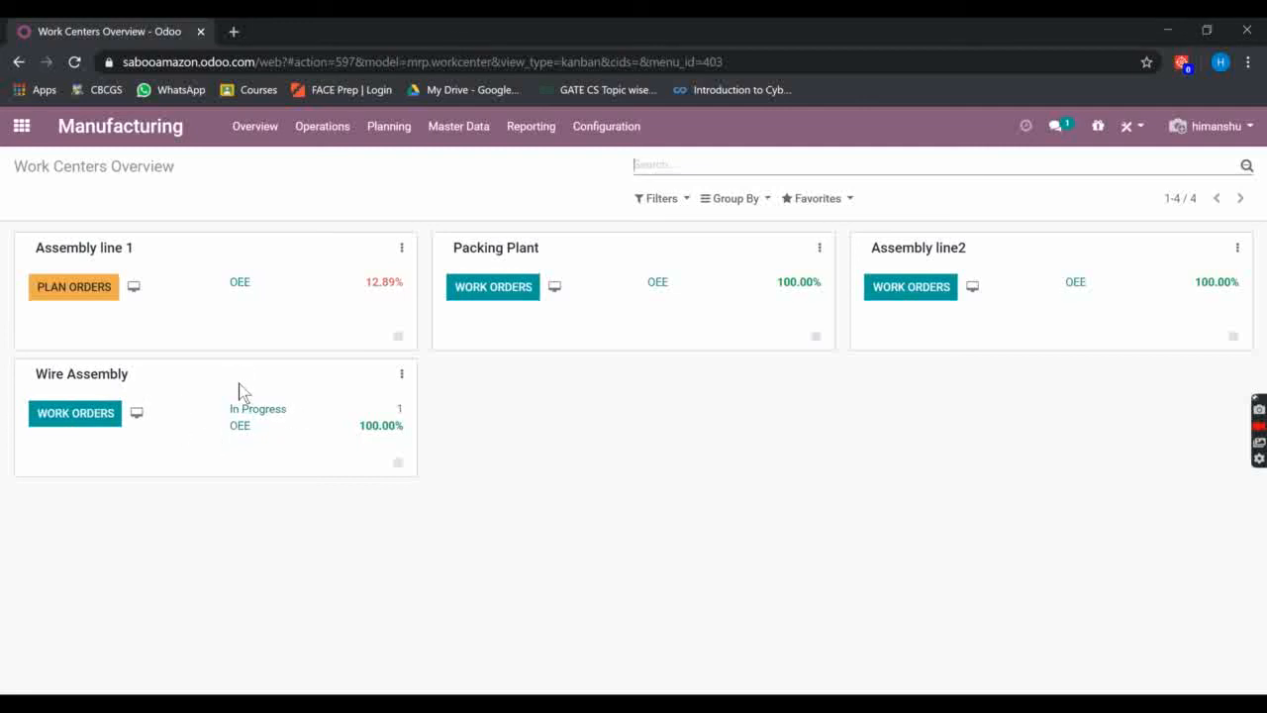
{"action": "left_click", "coordinate": [21, 125]}
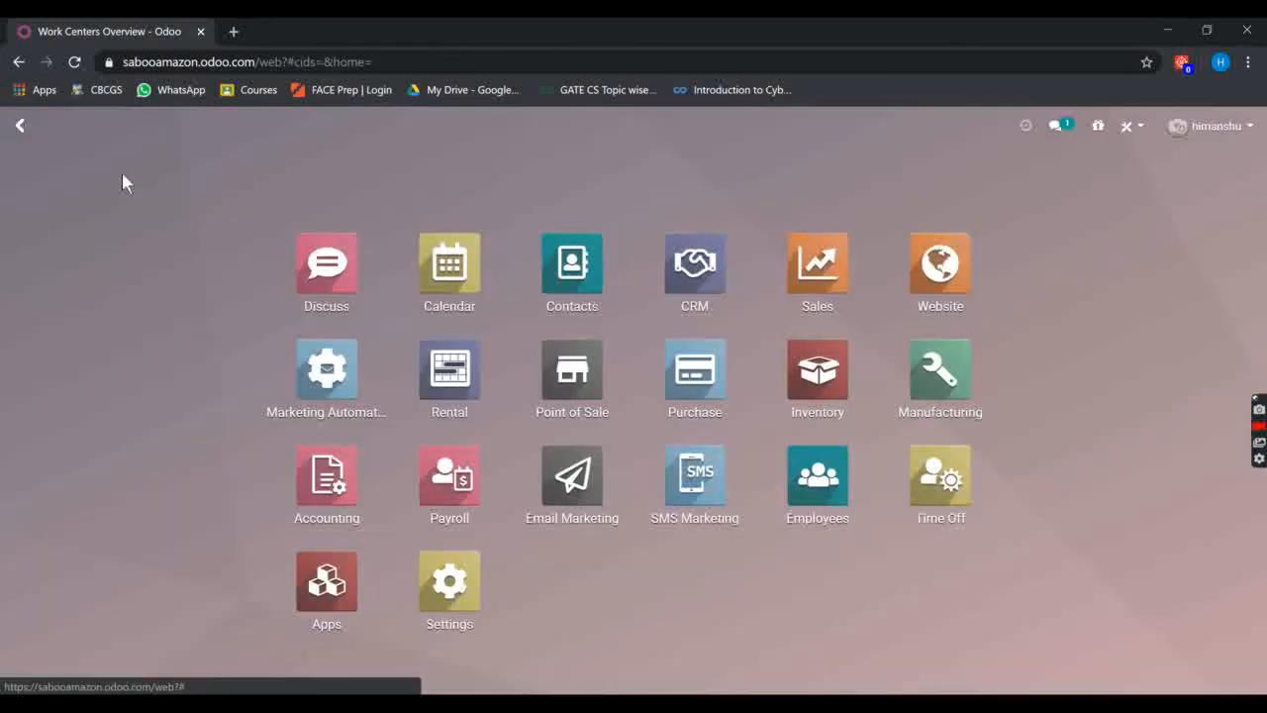
{"action": "left_click", "coordinate": [814, 372]}
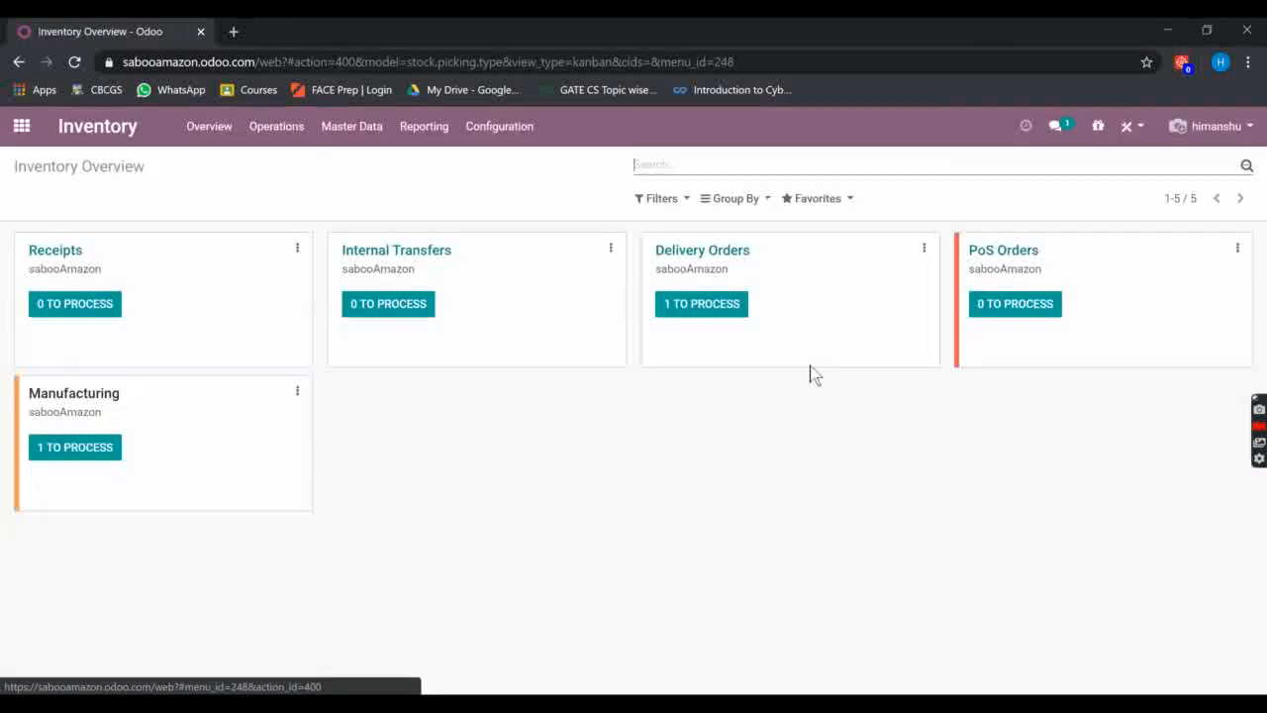
{"action": "left_click", "coordinate": [87, 396]}
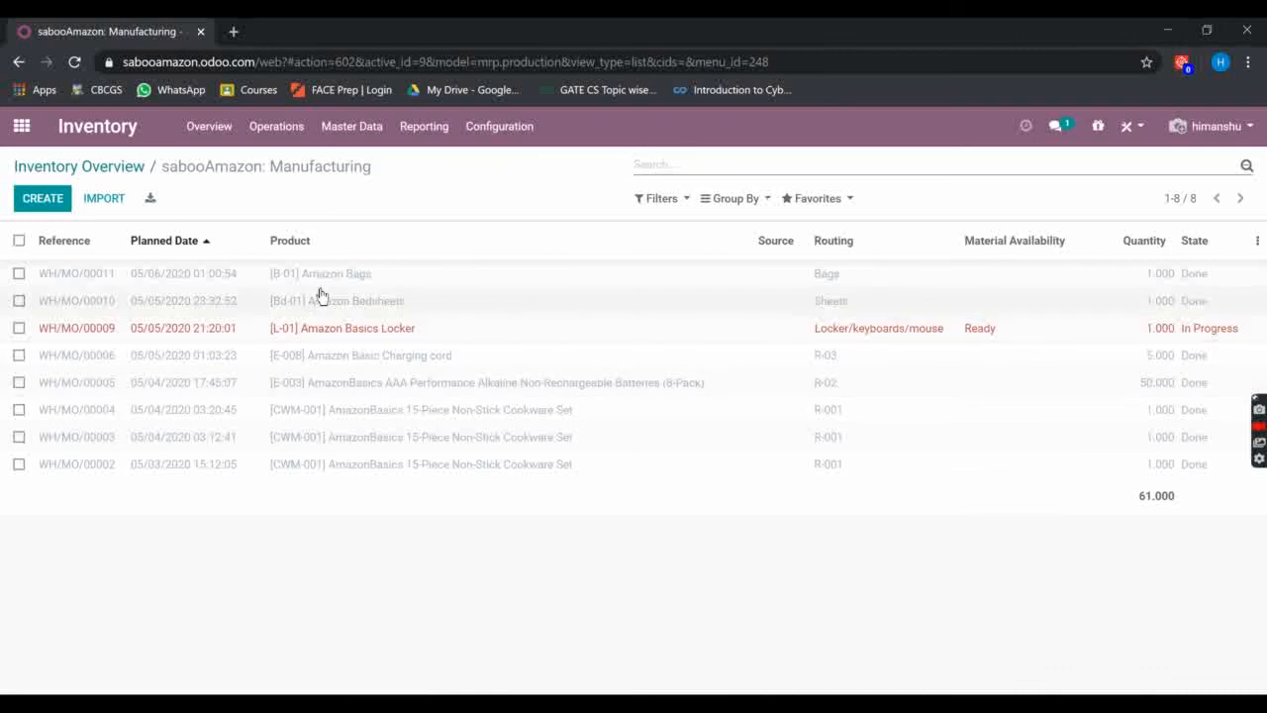